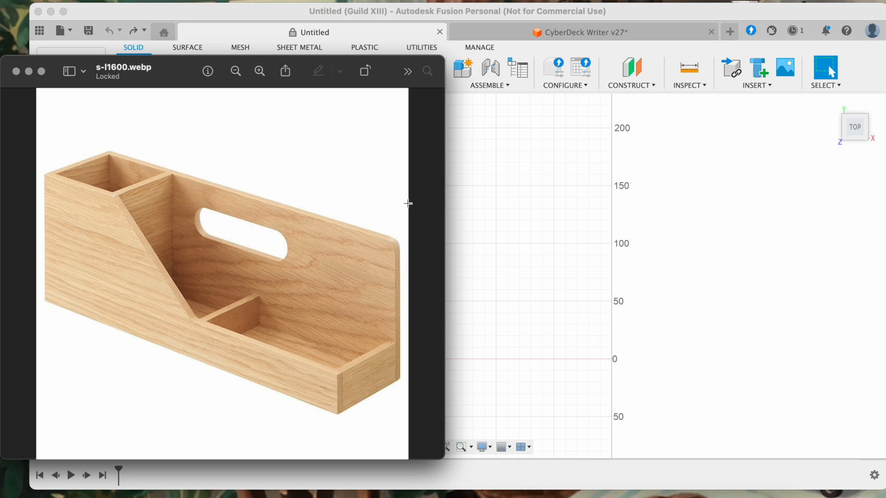
Start a sketch on the top plane and draw a two-point rectangle from the origin, about 73 mm deep
click(478, 200)
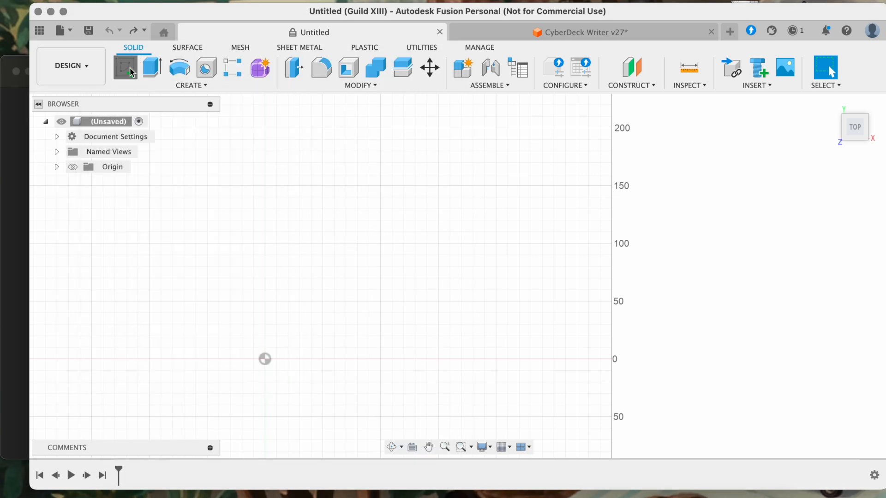
click(125, 67)
click(300, 315)
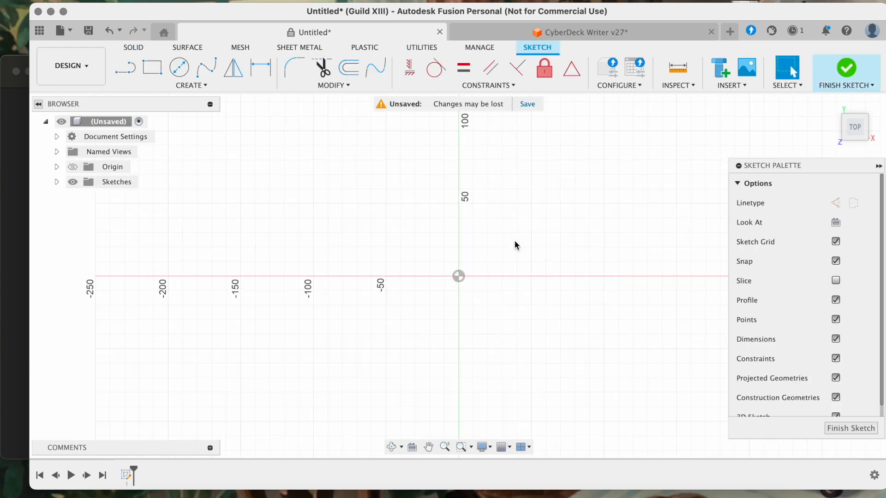
click(152, 68)
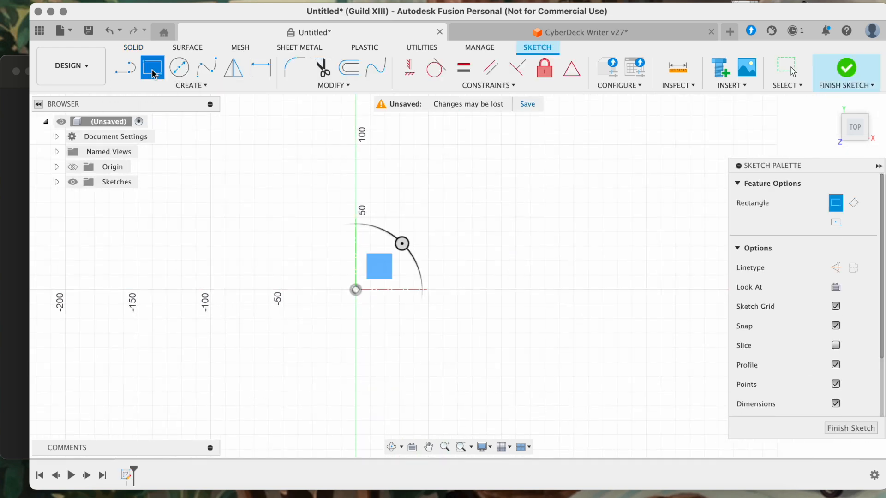
click(355, 290)
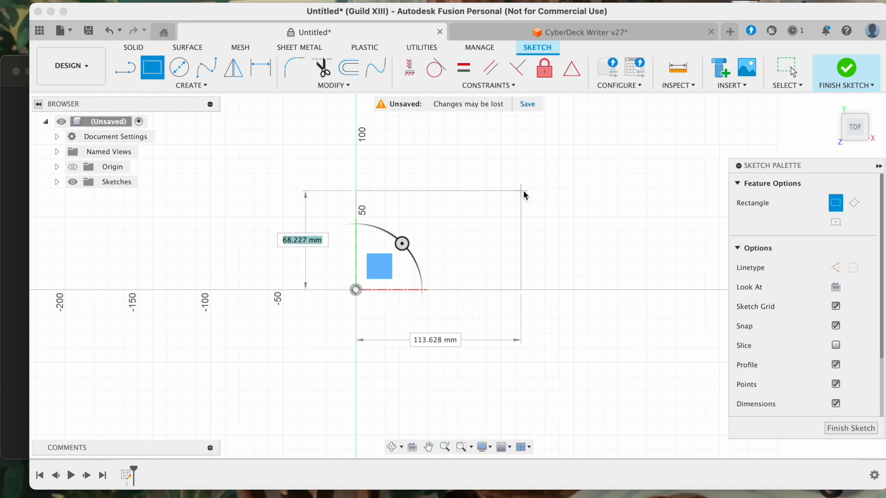
click(604, 184)
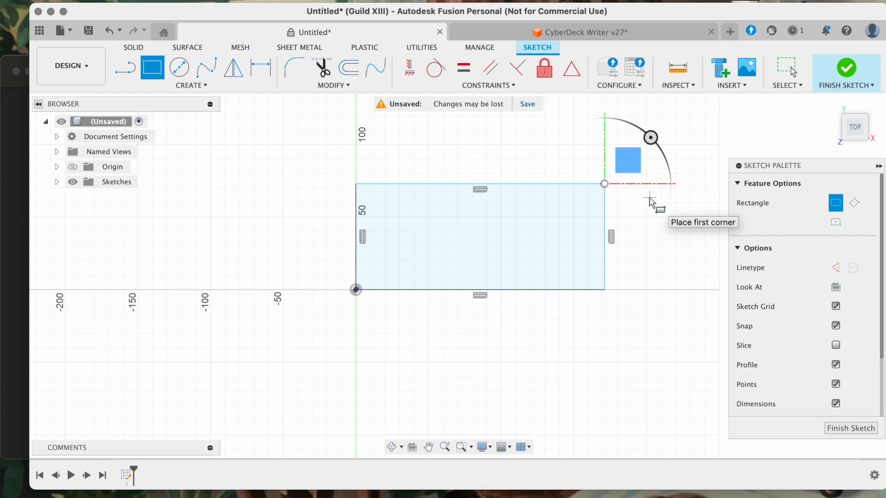
key(Escape)
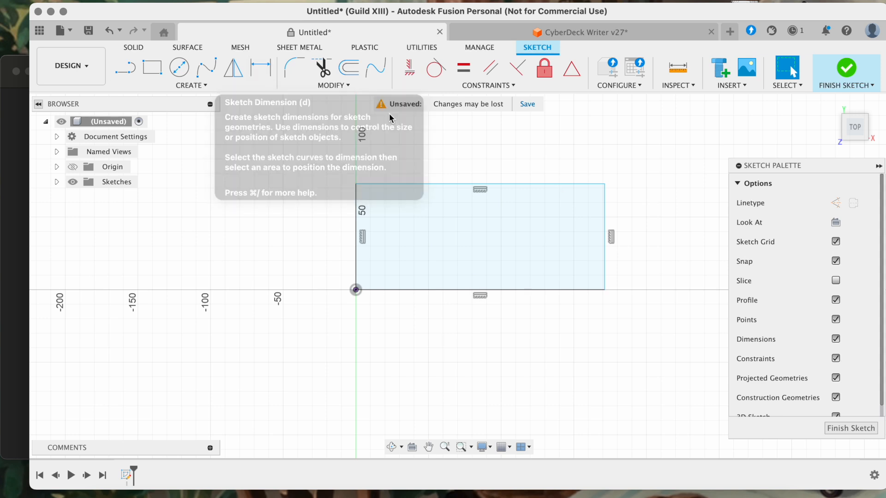
Dimension the rectangle to 250 mm long and 70 mm deep, and finish the sketch
key(d)
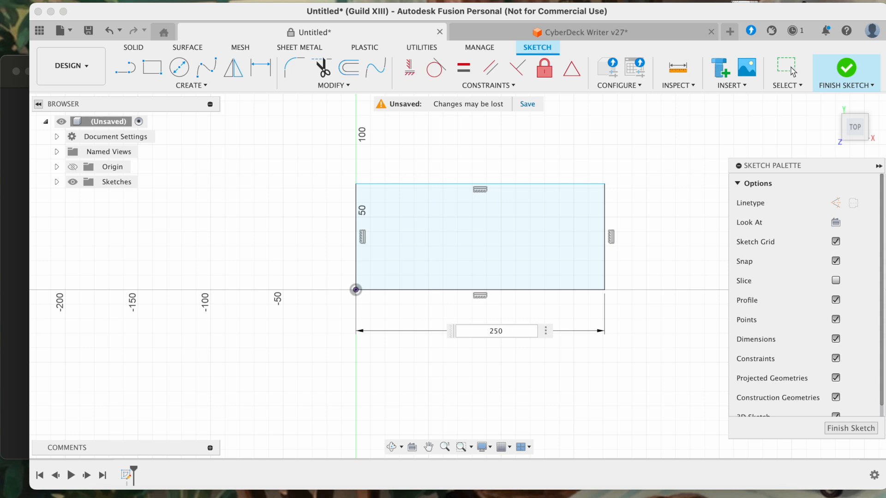
key(Return)
scroll(379, 277, right, 3)
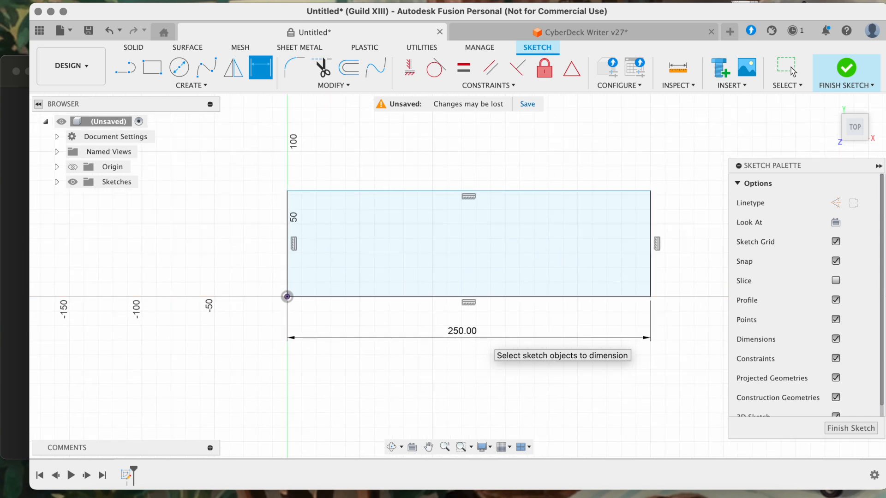
scroll(415, 253, right, 2)
click(602, 222)
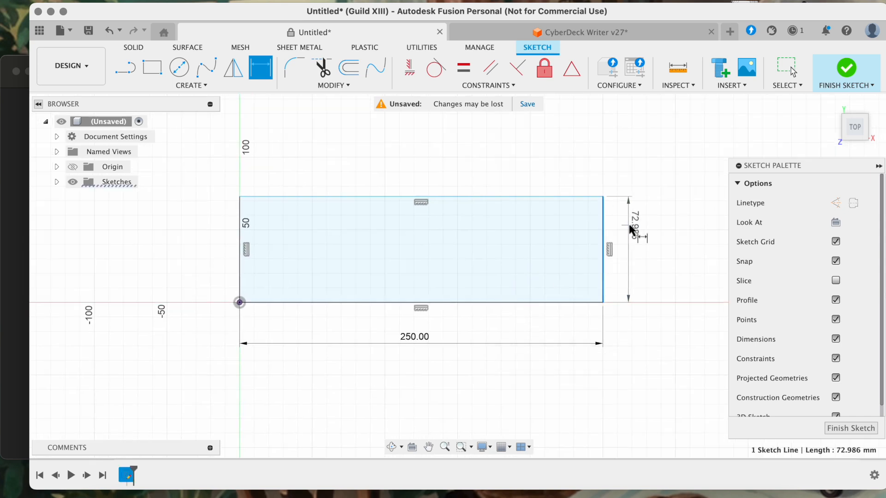
click(630, 229)
text(70)
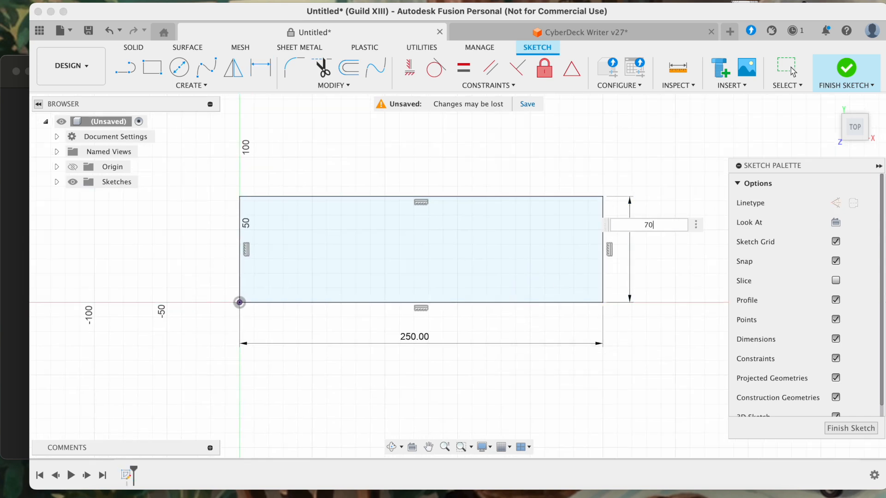
key(Return)
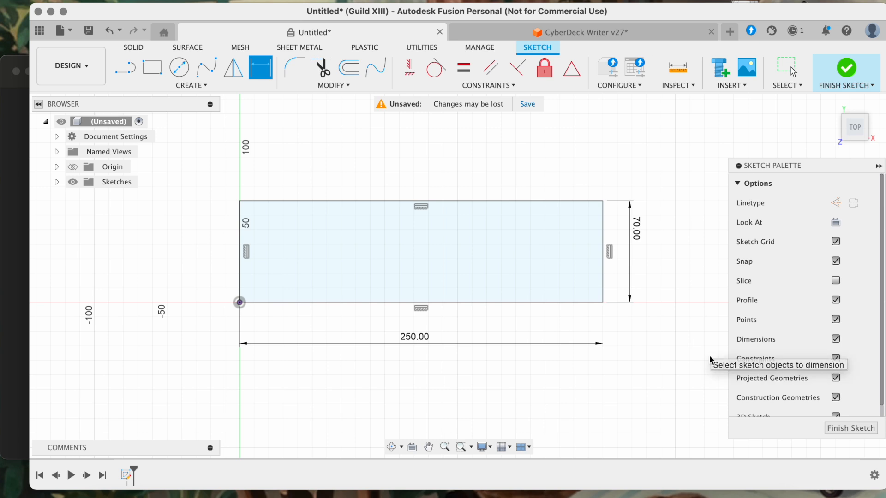
key(Escape)
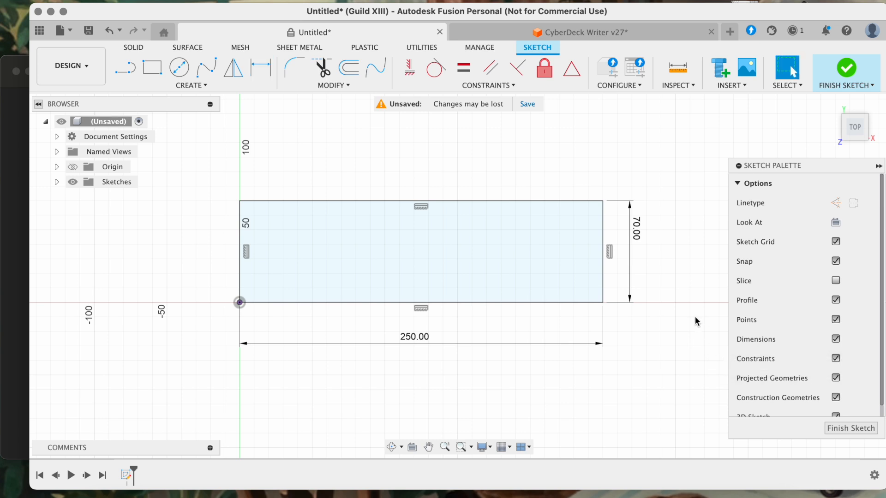
click(838, 429)
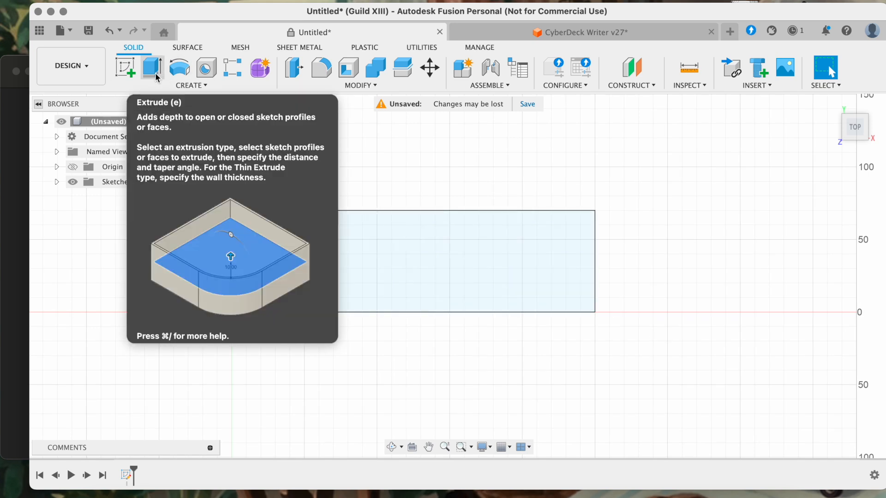
Extrude the rectangle profile 100 mm upward as a new body
click(152, 70)
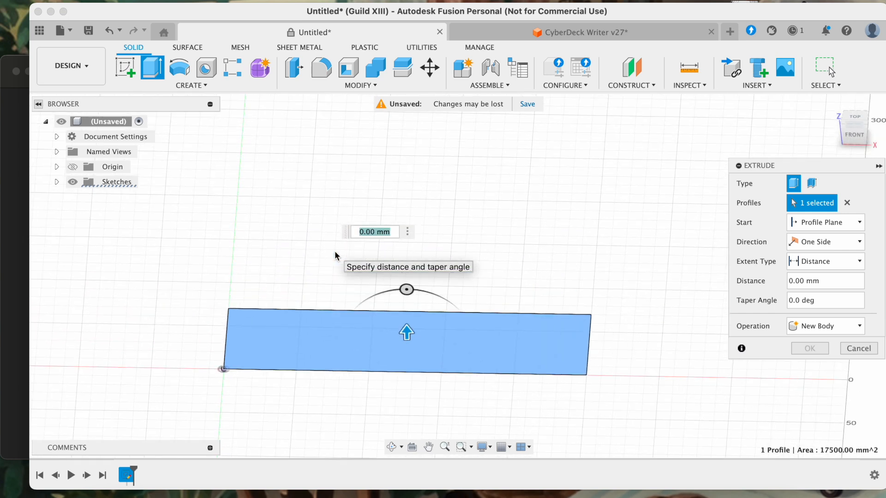
text(100)
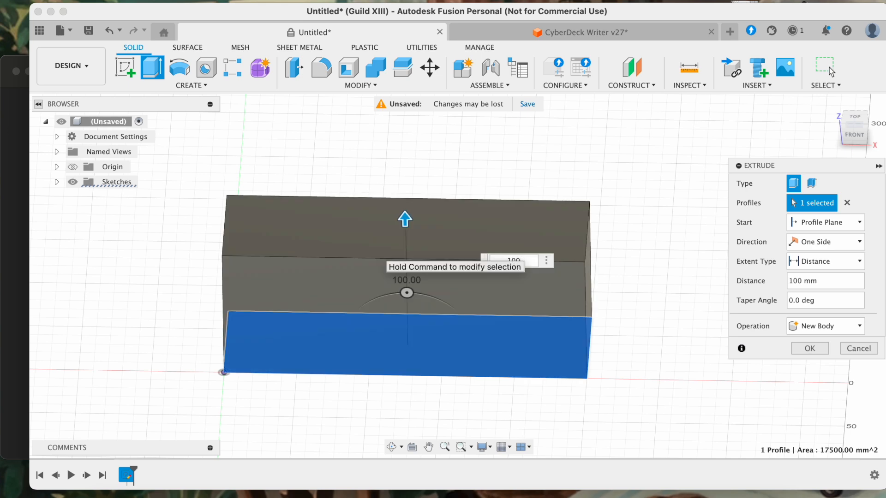
key(Return)
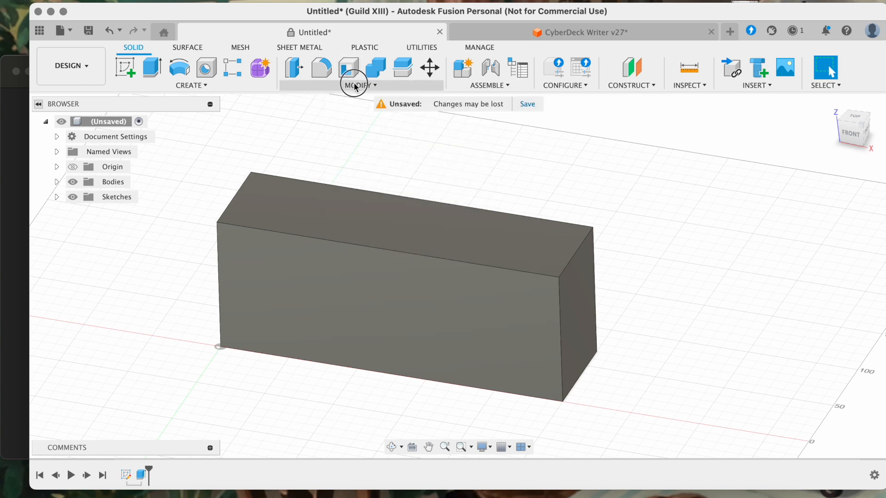
Shell the block with its top face removed, using a 4 mm inside wall thickness
click(354, 85)
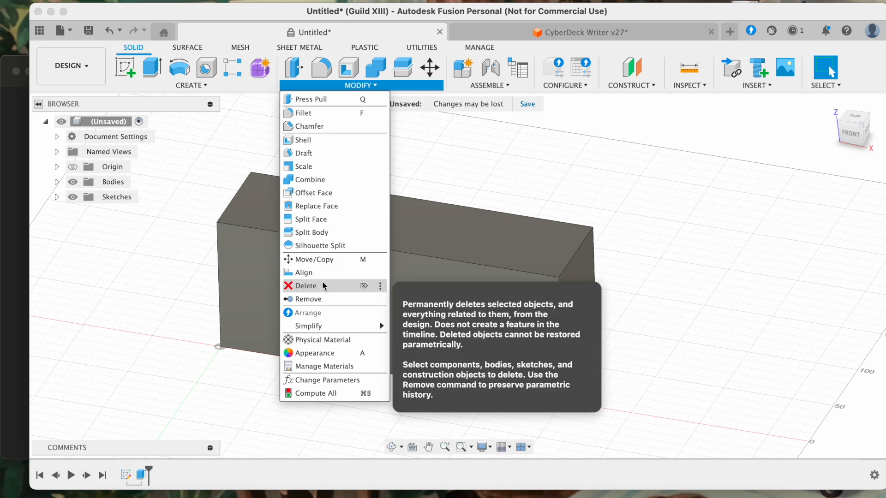
click(349, 67)
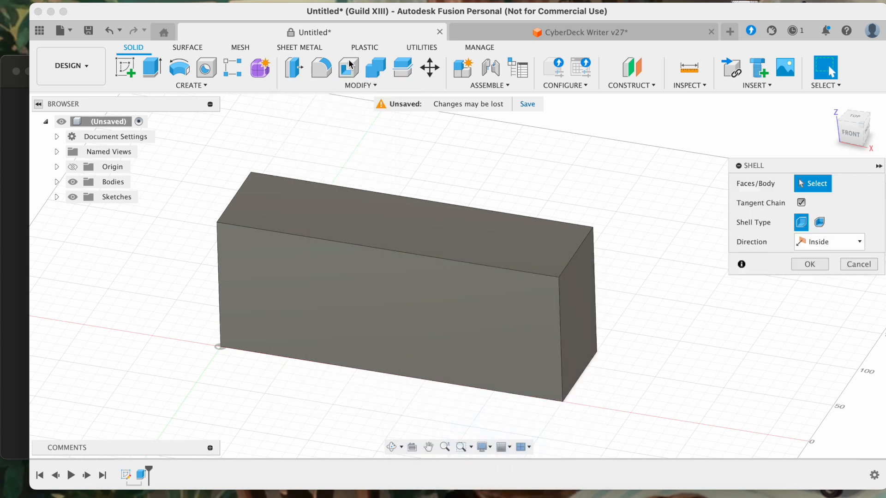
click(368, 211)
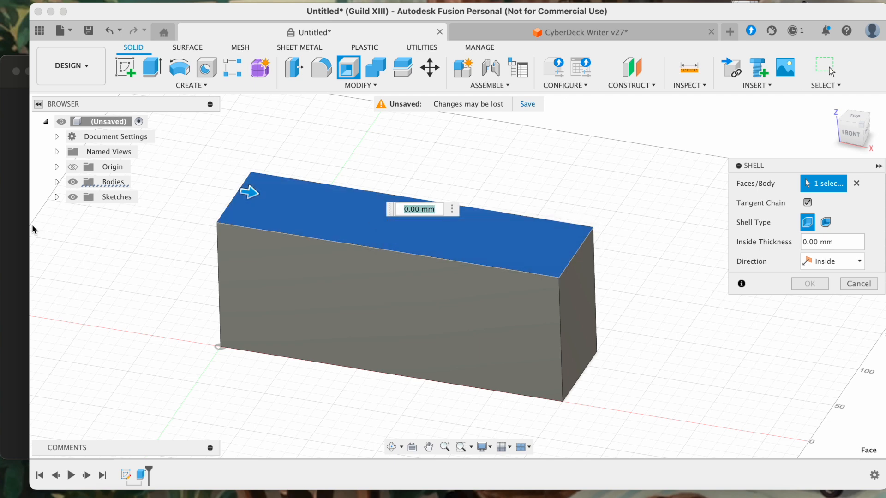
click(14, 224)
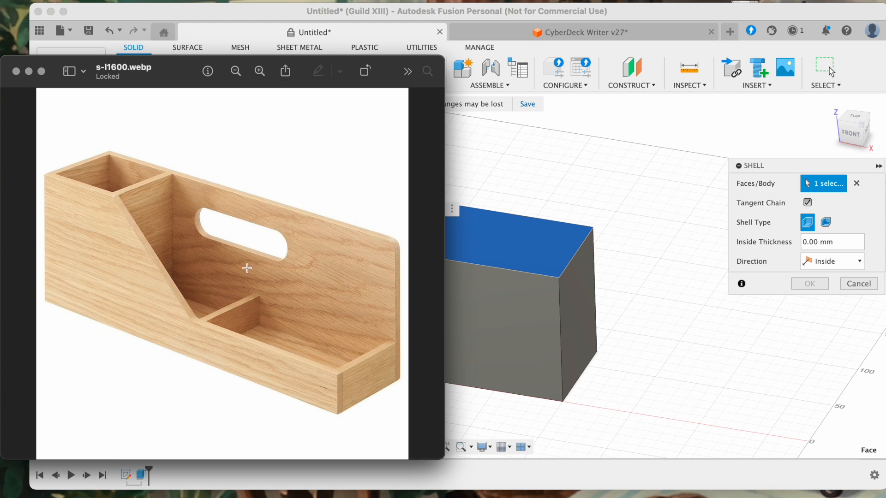
click(469, 191)
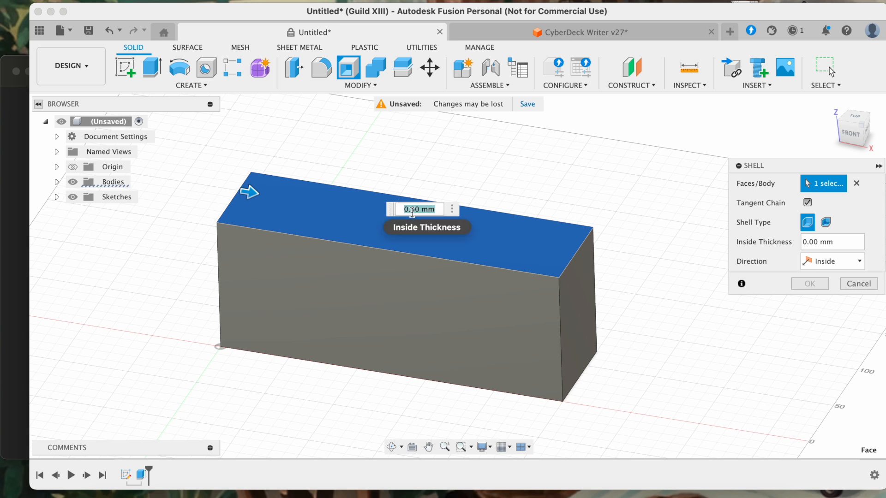
text(4)
key(Return)
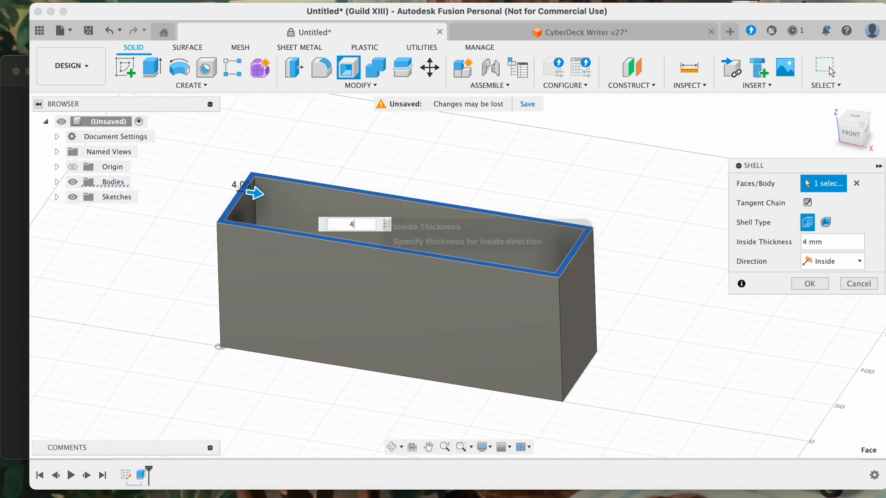
key(Return)
Compare the box with the organizer reference image and start a sketch on its long front face
shift+scroll(377, 212, up, 5)
shift+scroll(377, 212, up, 5)
shift+scroll(377, 211, down, 10)
shift+scroll(378, 212, right, 5)
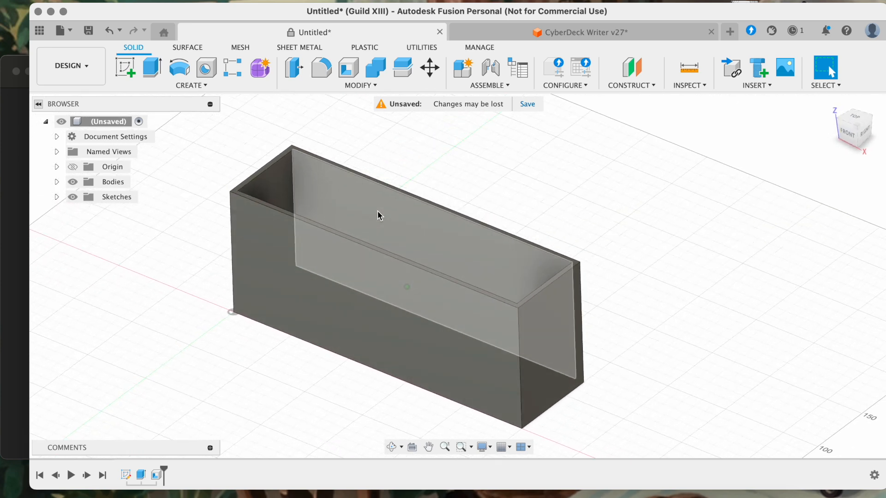
click(15, 217)
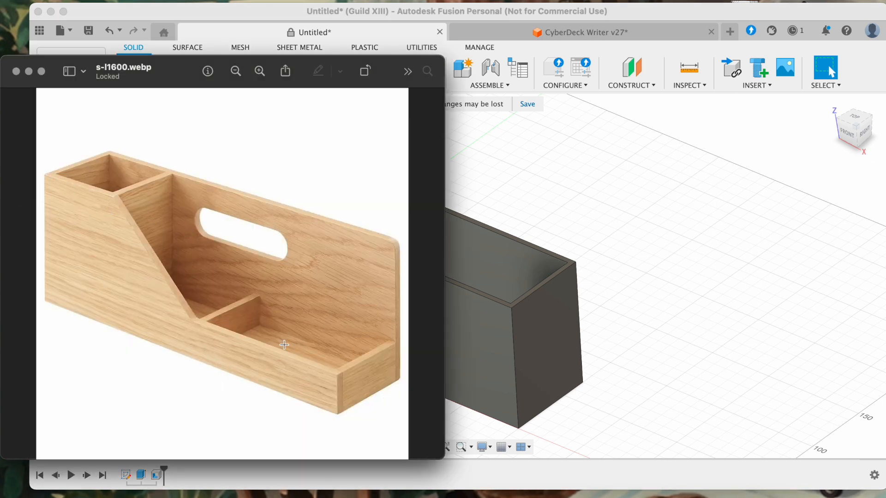
click(551, 150)
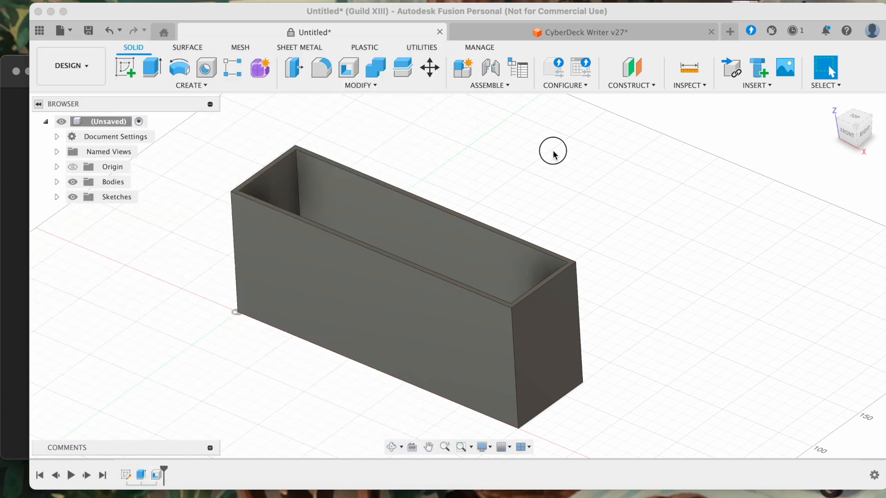
click(356, 334)
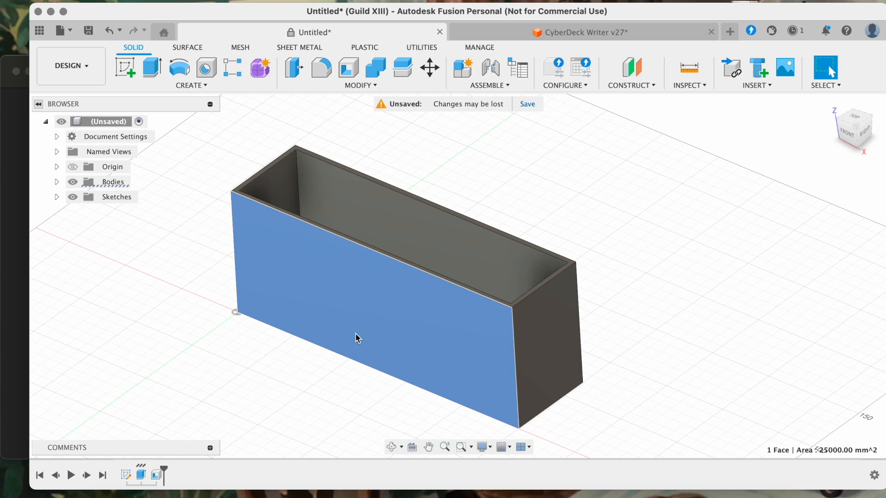
click(127, 65)
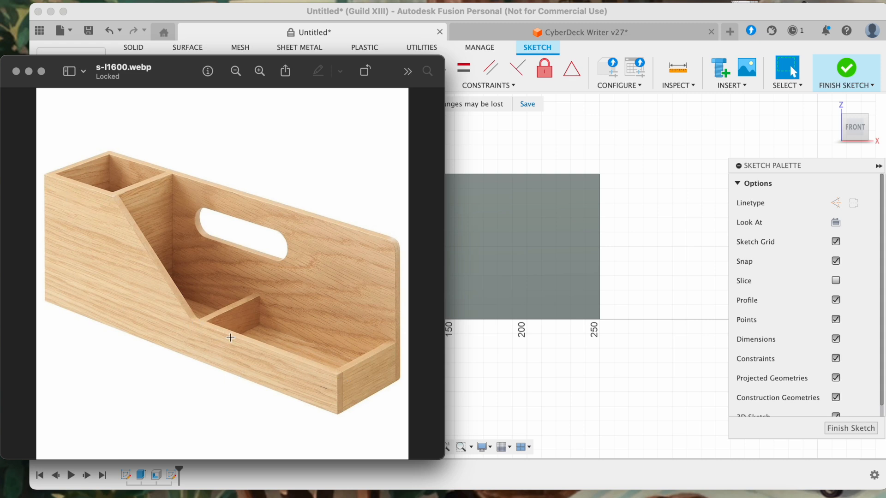
click(608, 252)
Draw a line sloping down from the front face's top edge, continuing about 23 mm above the bottom to the right edge
click(125, 67)
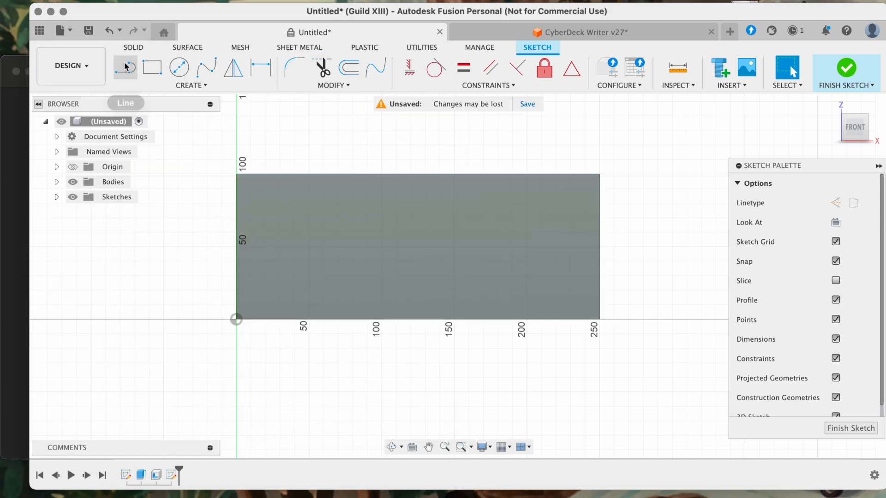
click(323, 174)
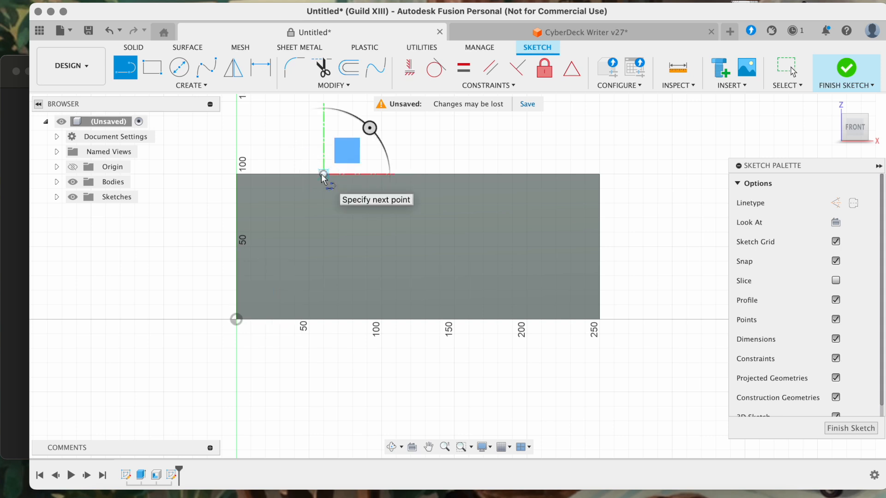
click(396, 286)
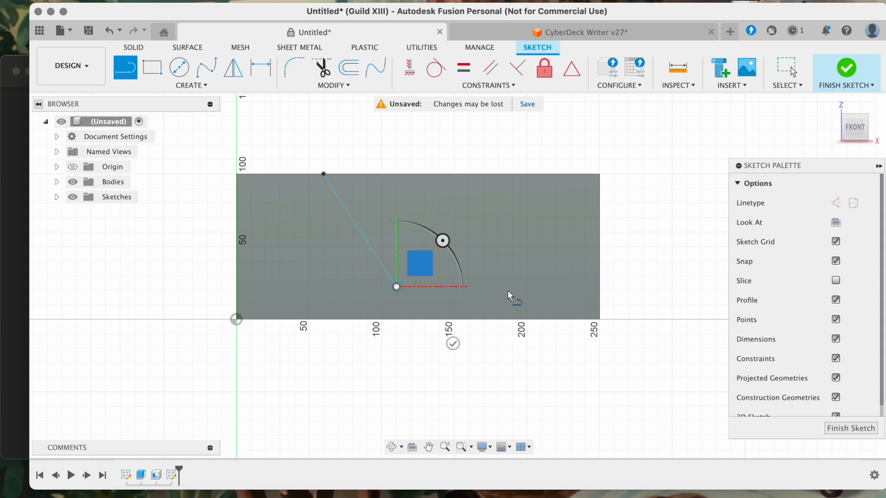
click(599, 286)
key(Escape)
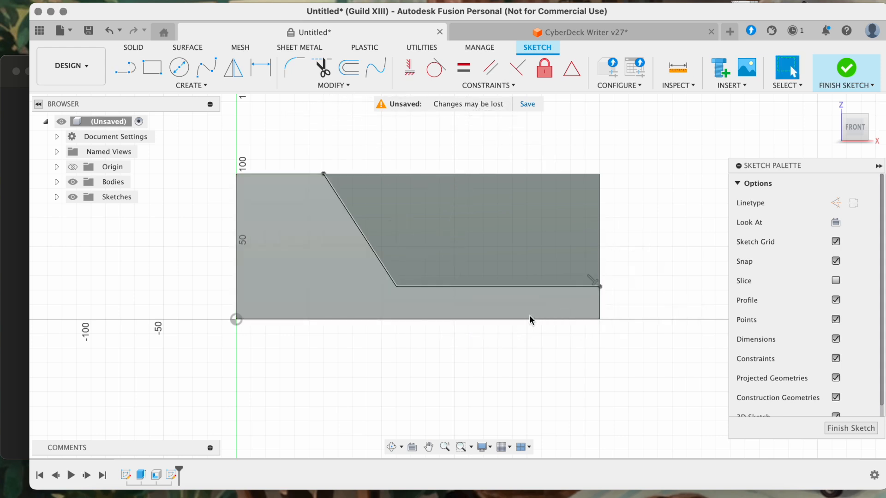
Adjust the endpoints of the sketched cutout line and move its lower corner to about X 106 mm, Z 23 mm
mouse_move(324, 175)
mouse_down()
mouse_move(323, 194)
mouse_move(322, 175)
mouse_move(314, 173)
mouse_move(328, 164)
mouse_move(326, 178)
mouse_move(306, 178)
mouse_move(322, 177)
mouse_up()
mouse_move(599, 286)
mouse_down()
mouse_move(602, 266)
mouse_move(600, 296)
mouse_up()
mouse_move(408, 289)
mouse_down()
mouse_move(401, 297)
mouse_move(411, 271)
mouse_move(392, 286)
mouse_up()
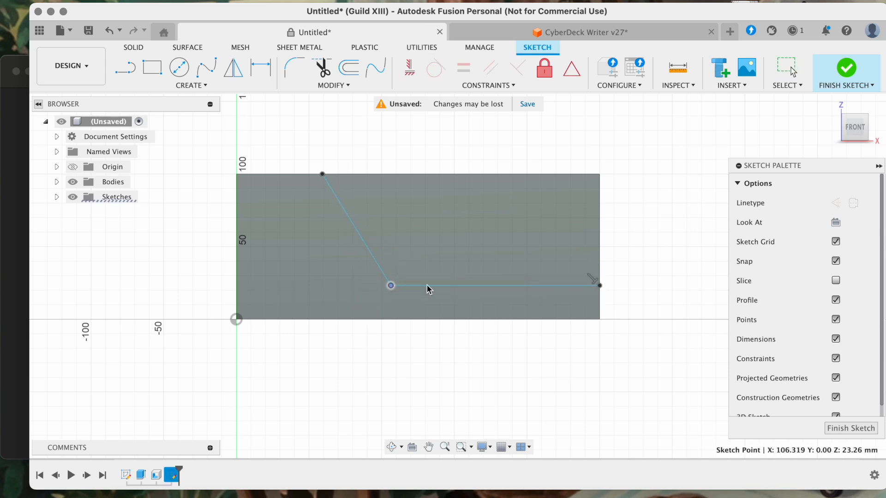
Try to apply a Horizontal/Vertical constraint to the lower line of the sketched cutout
click(429, 286)
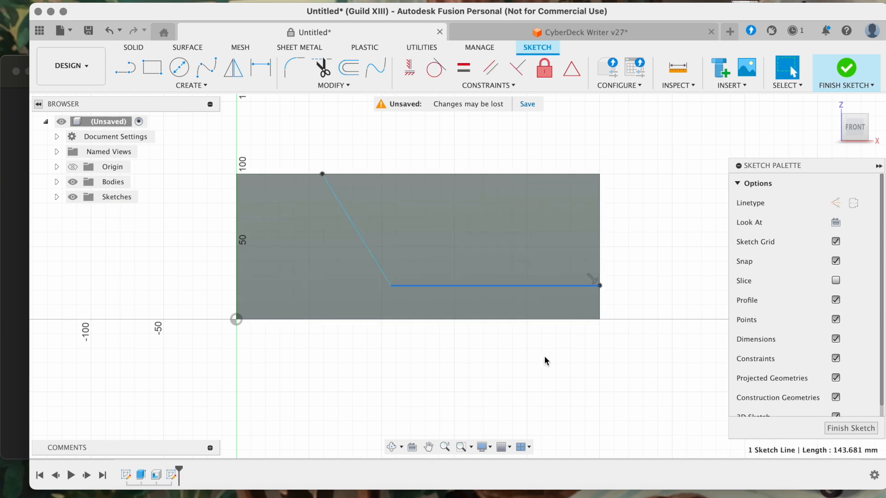
click(533, 358)
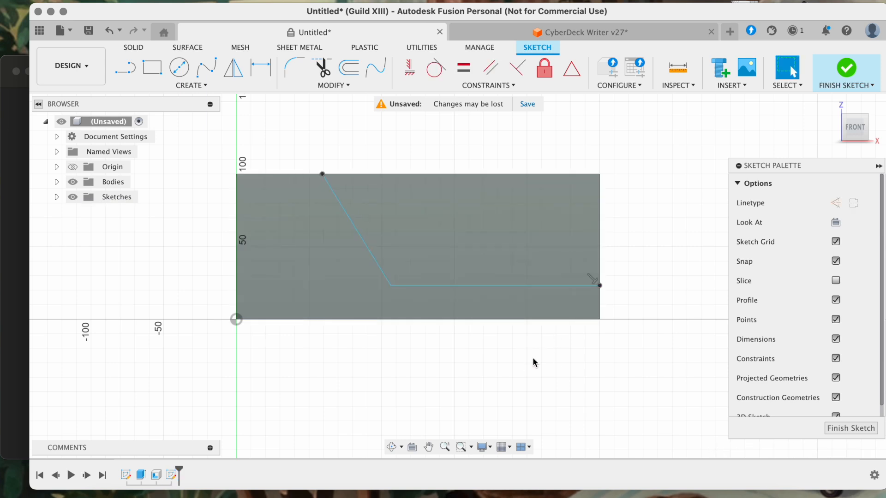
click(411, 74)
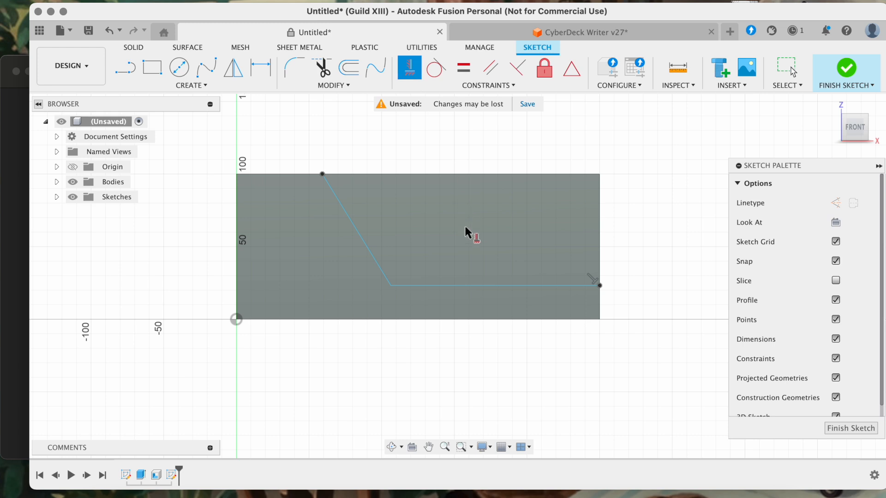
click(465, 286)
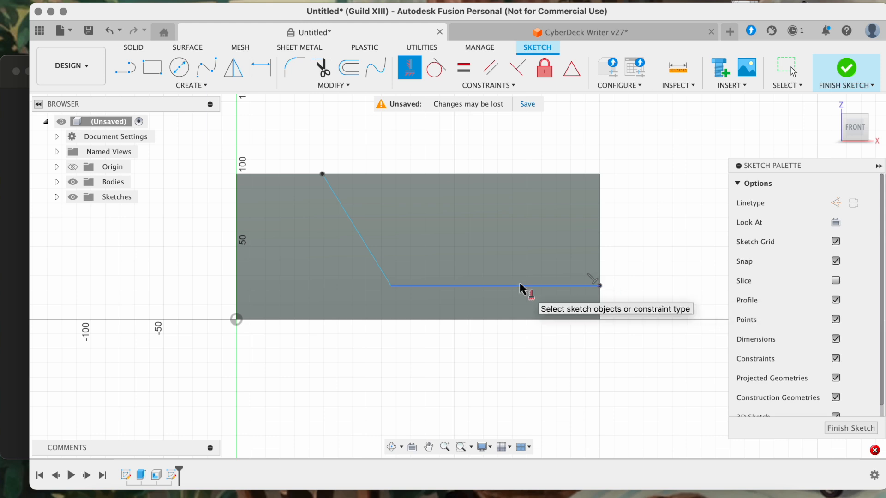
scroll(595, 287, up, 2)
scroll(598, 286, up, 3)
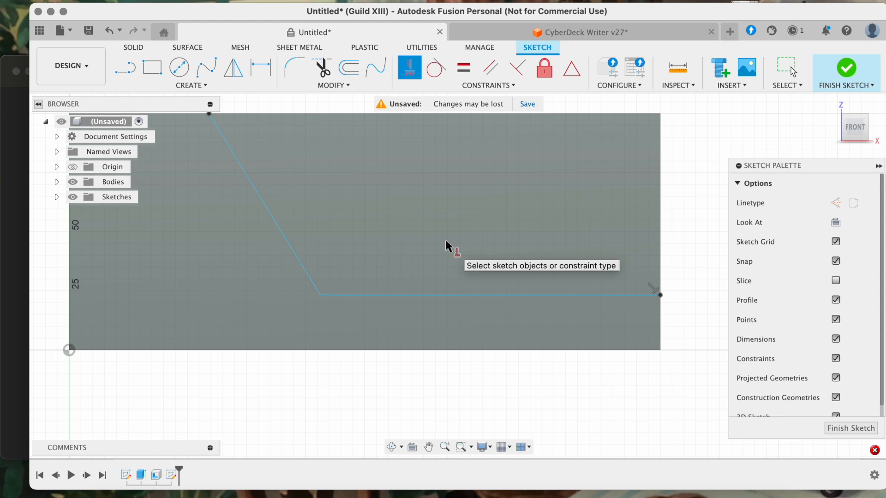
key(Escape)
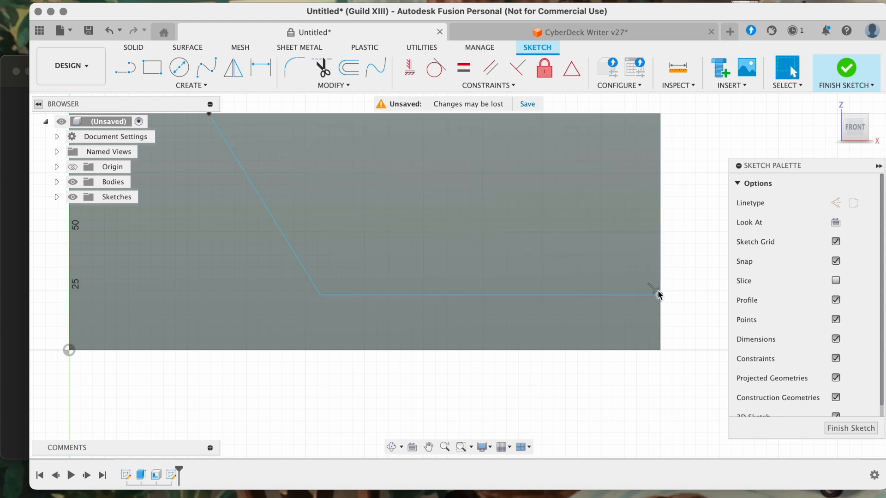
click(638, 295)
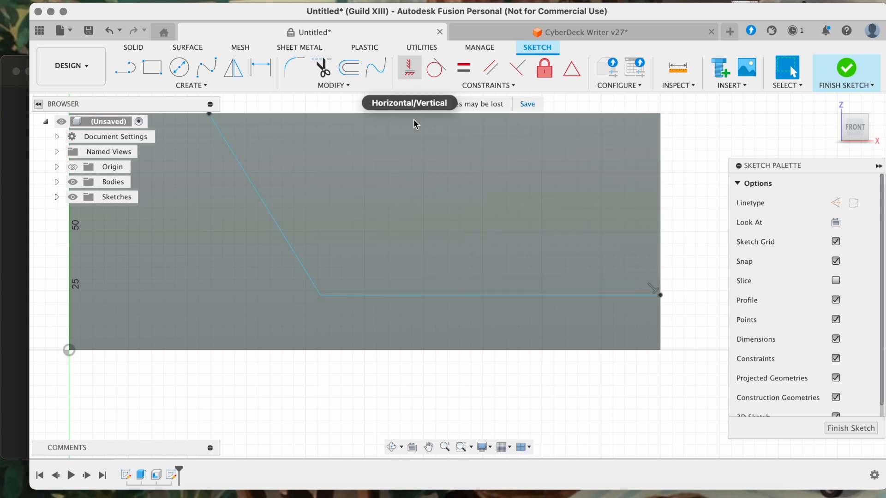
click(410, 73)
scroll(506, 293, down, 2)
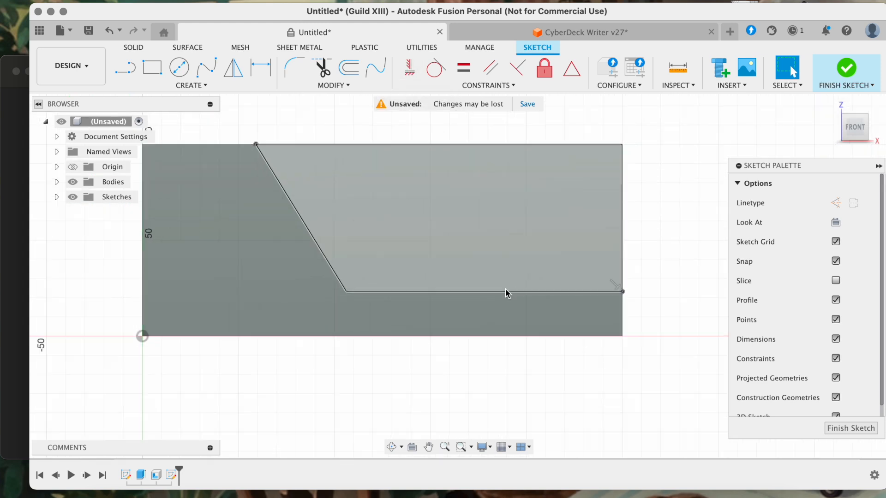
scroll(352, 290, down, 2)
Move the cutout's lower corner to about X 106 mm, Z 24 mm and compare the shape with the organizer reference image
mouse_move(365, 291)
mouse_down()
mouse_move(375, 252)
mouse_move(368, 293)
mouse_move(368, 252)
mouse_move(343, 291)
mouse_move(358, 278)
mouse_move(366, 287)
mouse_up()
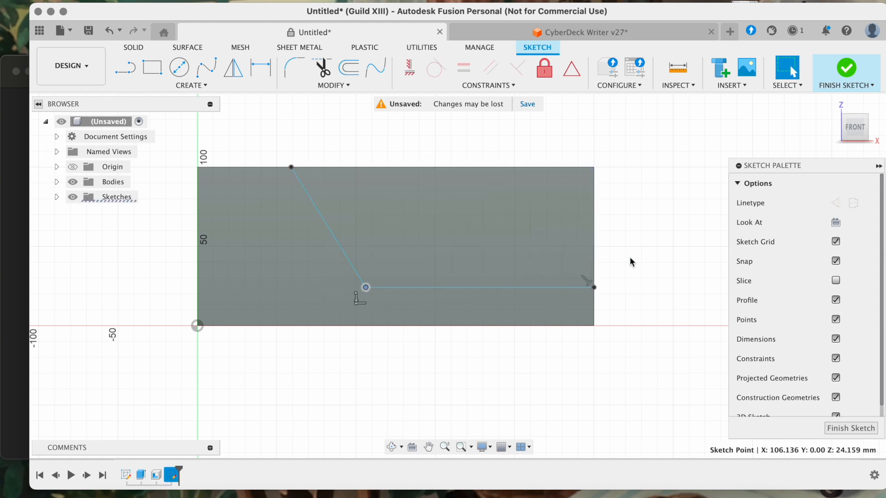
click(13, 233)
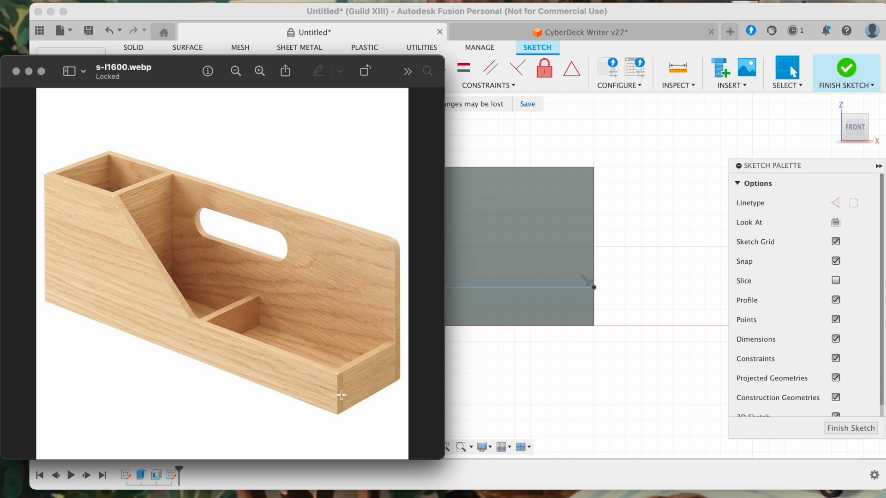
click(633, 307)
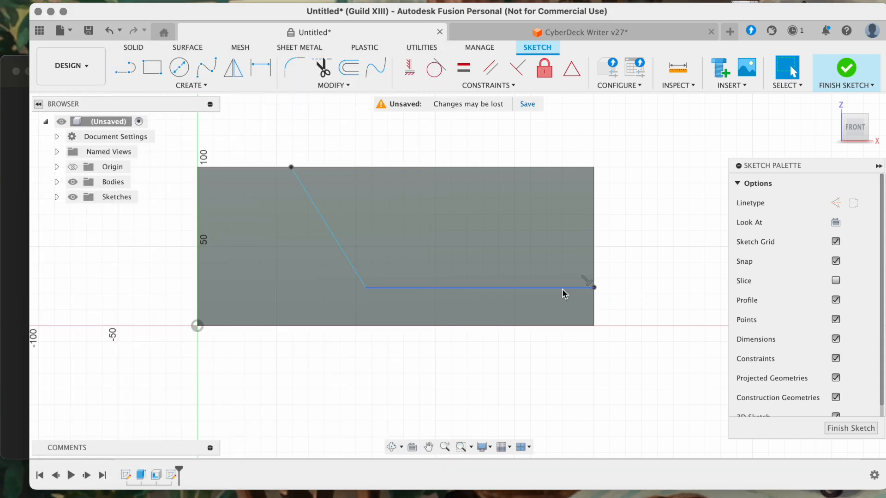
Dimension the height of the cutout's lower line above the front face's bottom edge at 25 mm
key(Escape)
key(d)
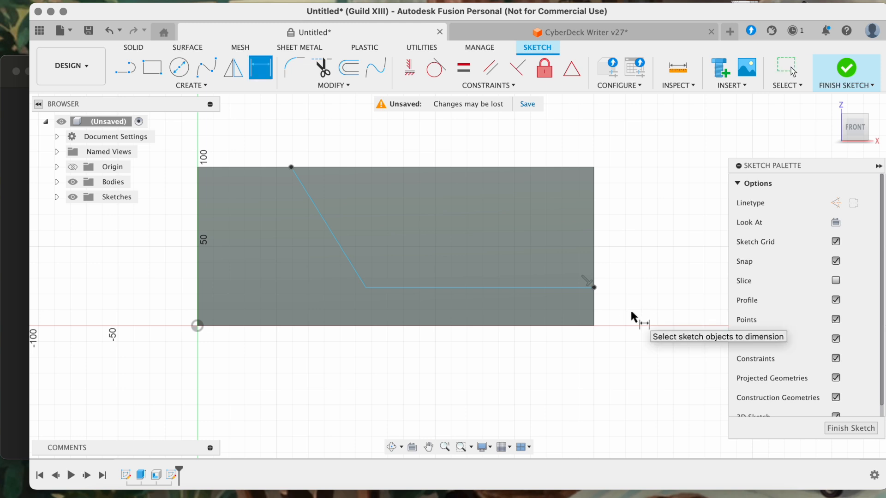
click(539, 289)
click(539, 326)
click(627, 300)
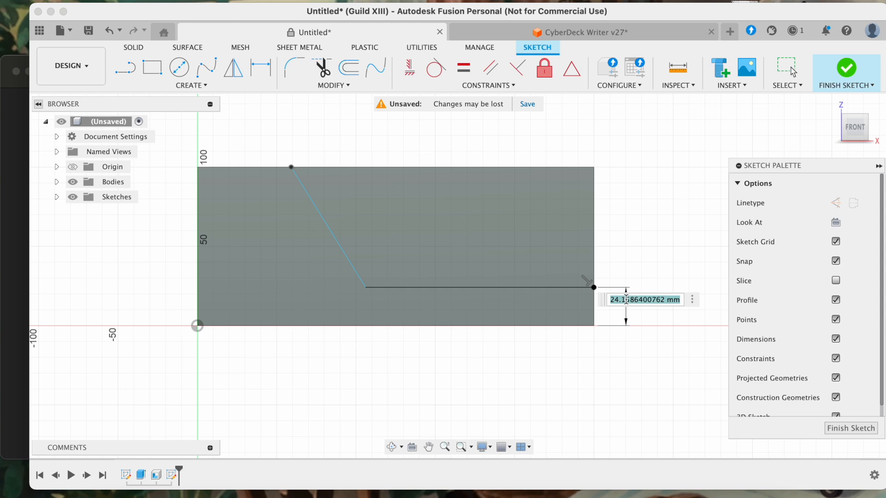
text(25)
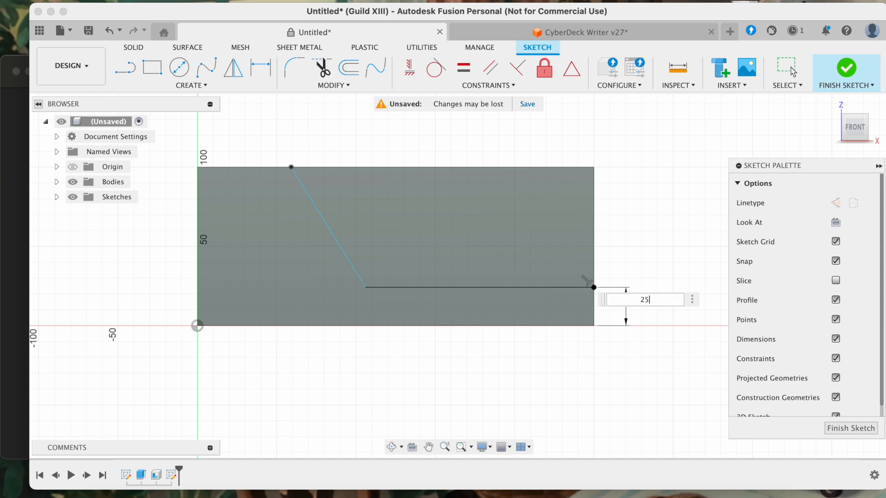
key(Return)
key(Escape)
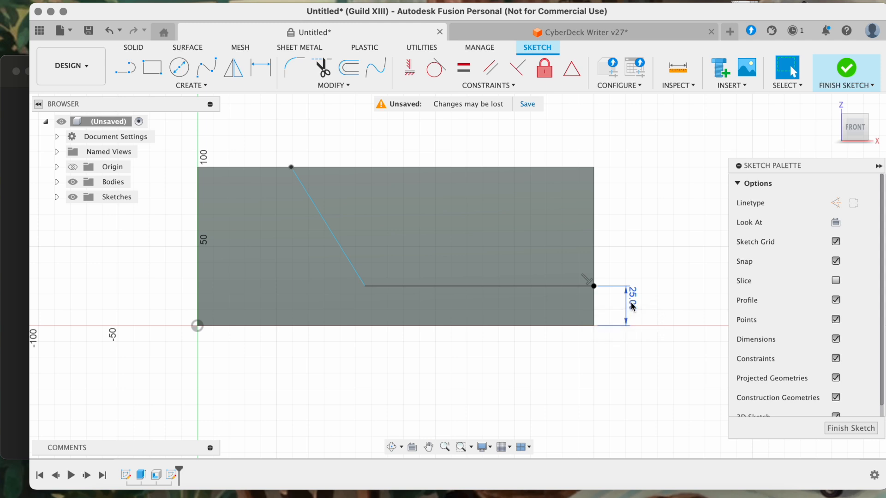
Set the lower line's height above the bottom edge to 30 mm
double_click(633, 301)
text(30)
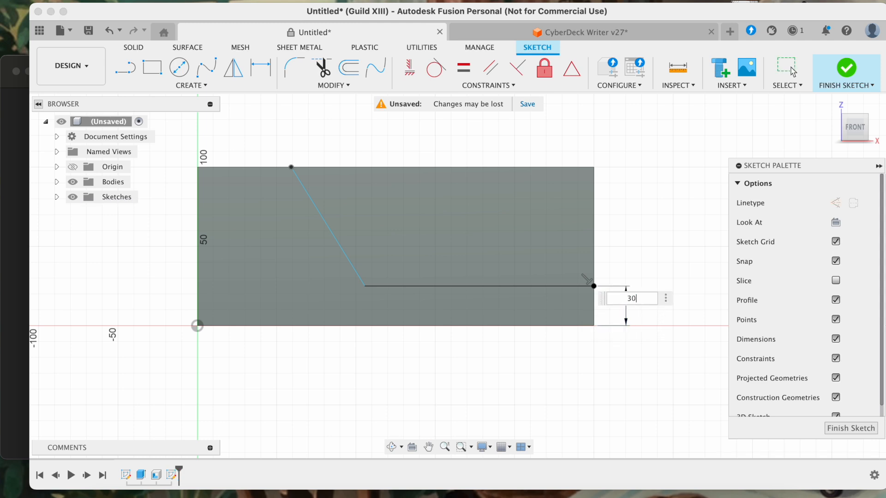
key(Return)
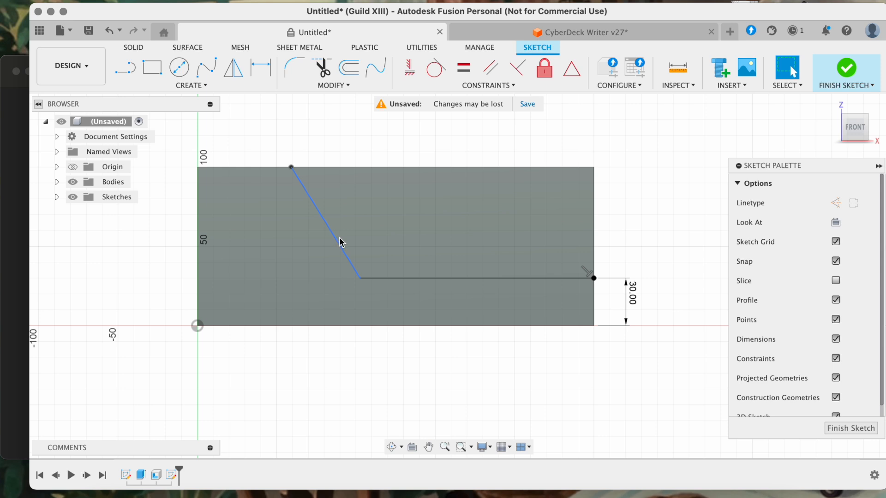
Dimension the distance from the front face's upper left corner to the sloped line's top endpoint at 60 mm
click(291, 167)
click(197, 167)
key(d)
click(239, 140)
text(60)
key(Return)
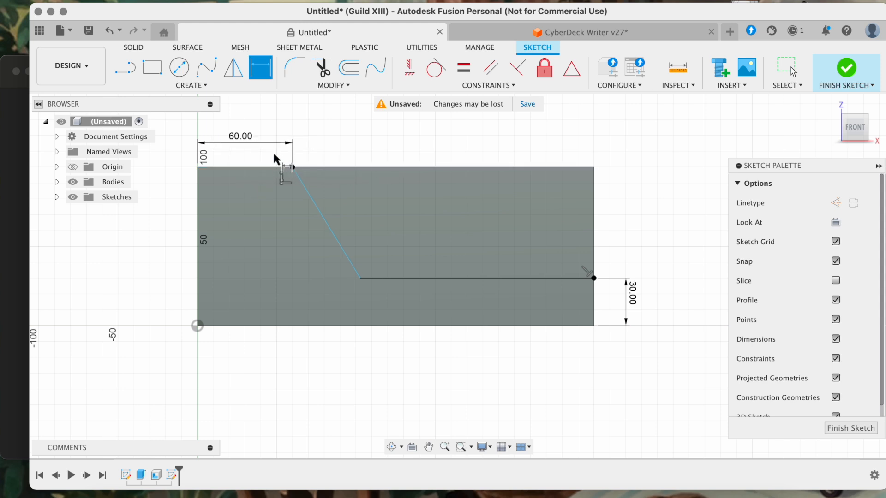
key(Escape)
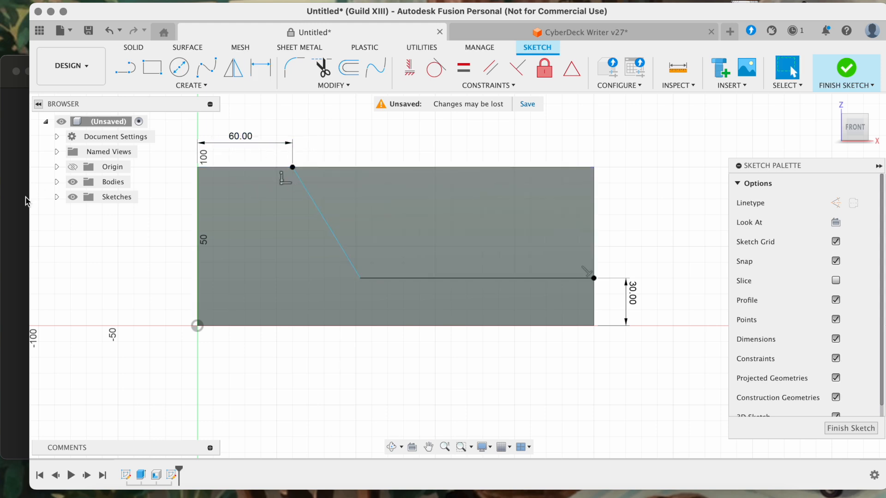
Check the organizer reference image and set the sloped line's top endpoint distance from the left corner to 80 mm
click(26, 200)
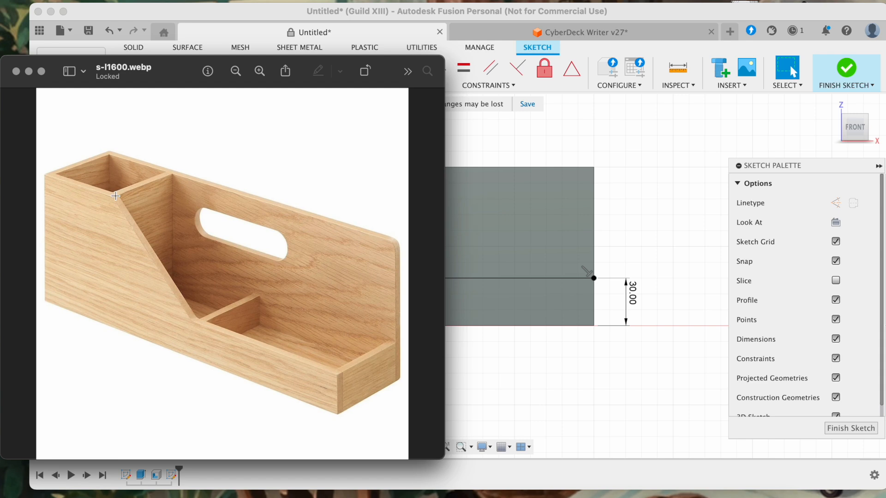
click(455, 153)
double_click(238, 136)
text(80)
key(Return)
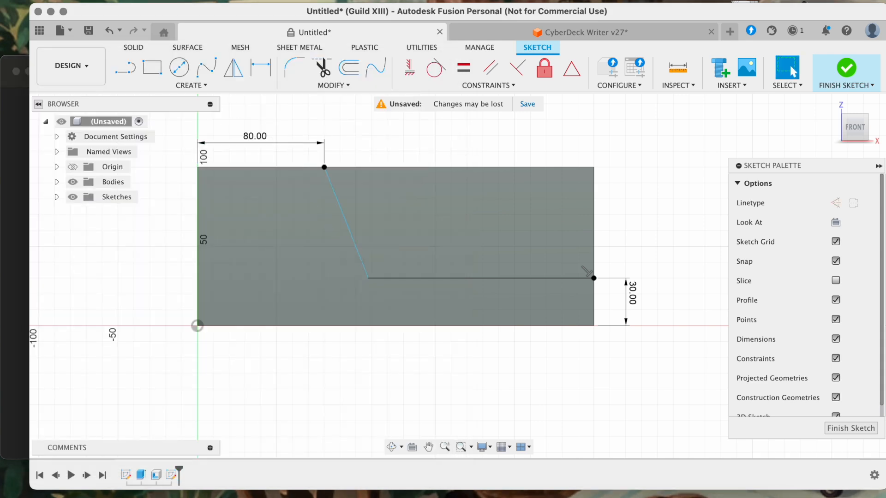
Reduce the top endpoint's distance from the left corner to 70 mm
double_click(255, 135)
text(70)
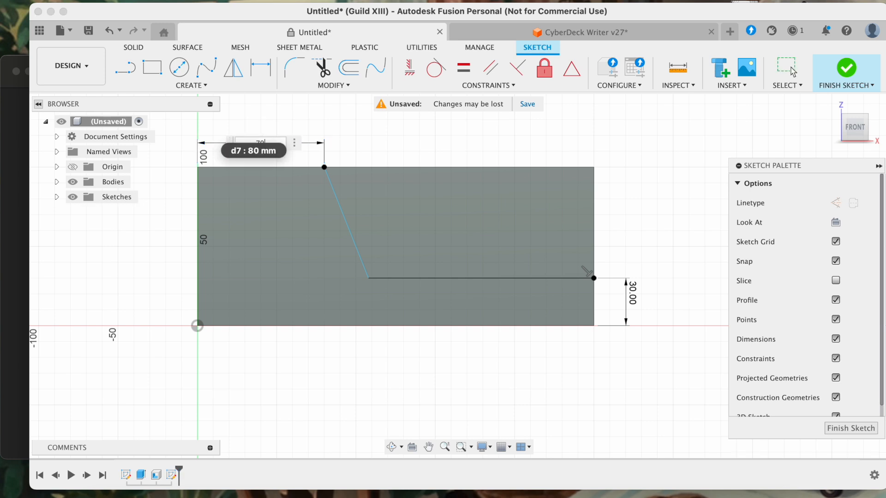
key(Return)
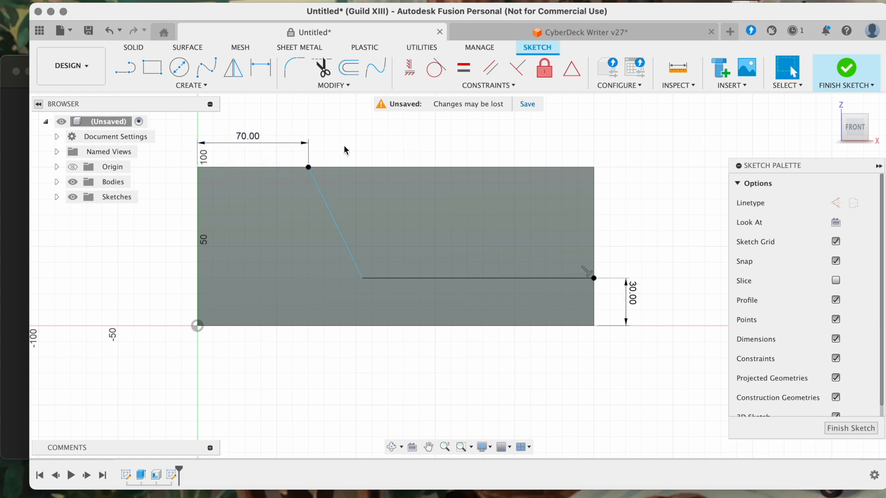
Inspect the box at an angle, return to the front view, and set the top endpoint's distance back to 80 mm
double_click(249, 138)
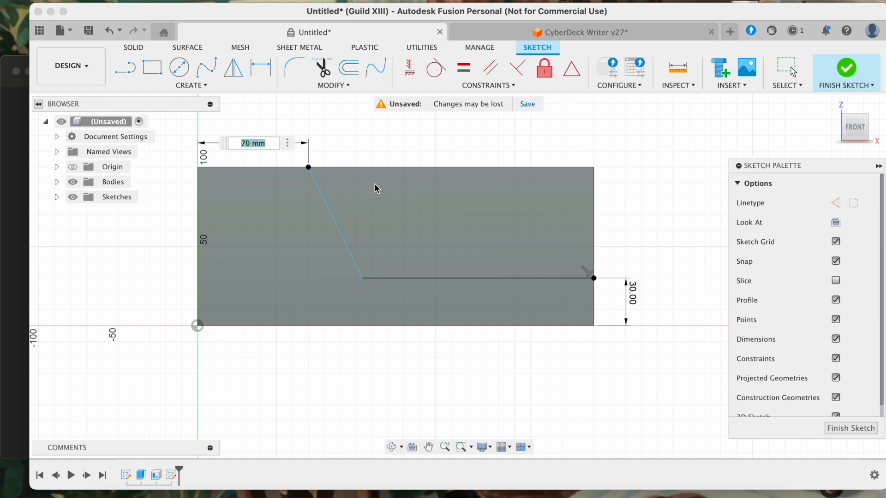
shift+scroll(375, 185, up, 5)
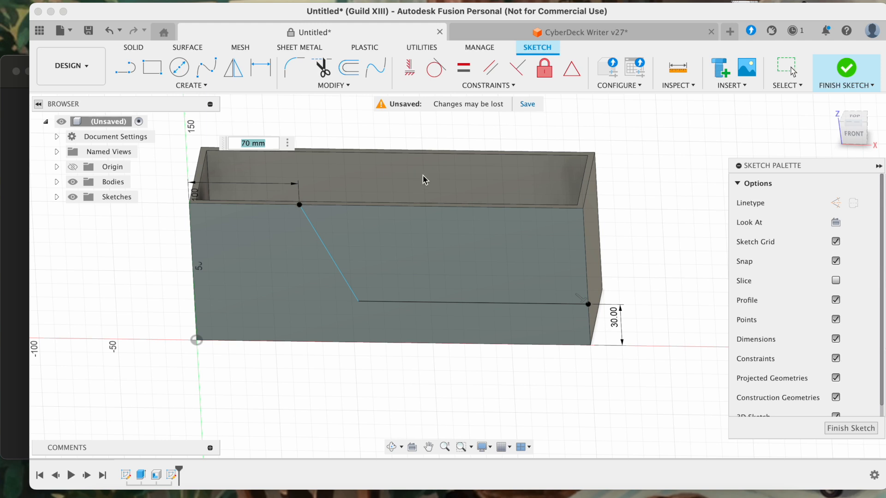
click(854, 134)
click(250, 143)
double_click(249, 143)
text(80)
key(Return)
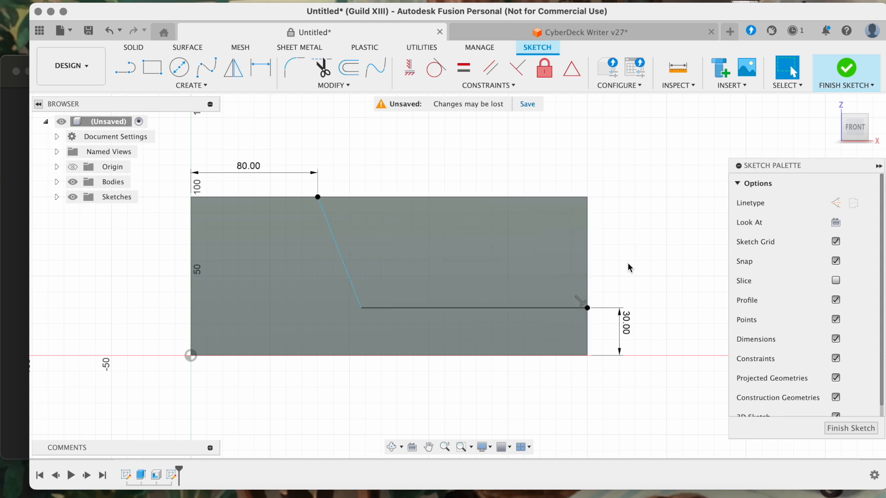
Make the cutout's sloped line slightly steeper and dimension the angle between it and the lower line at 100 degrees
mouse_move(353, 271)
mouse_down()
mouse_move(364, 268)
mouse_move(338, 287)
mouse_move(370, 291)
mouse_move(340, 292)
mouse_move(356, 297)
mouse_up()
click(353, 179)
click(429, 151)
key(d)
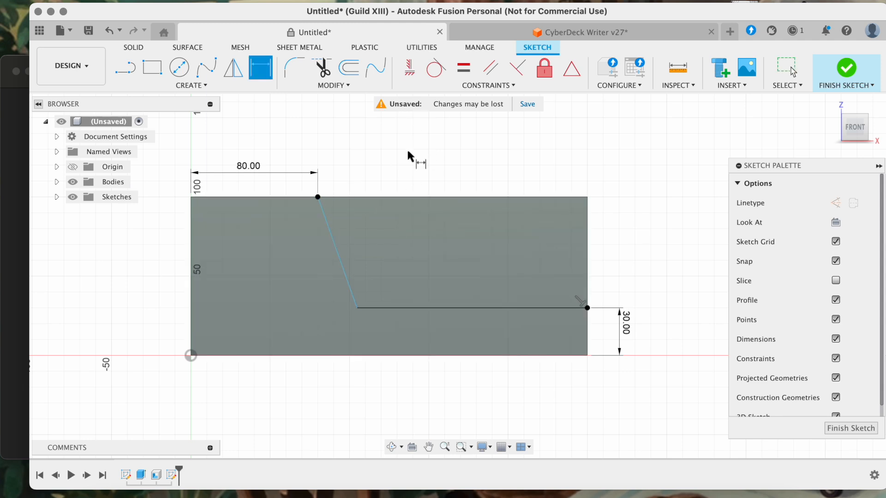
click(341, 250)
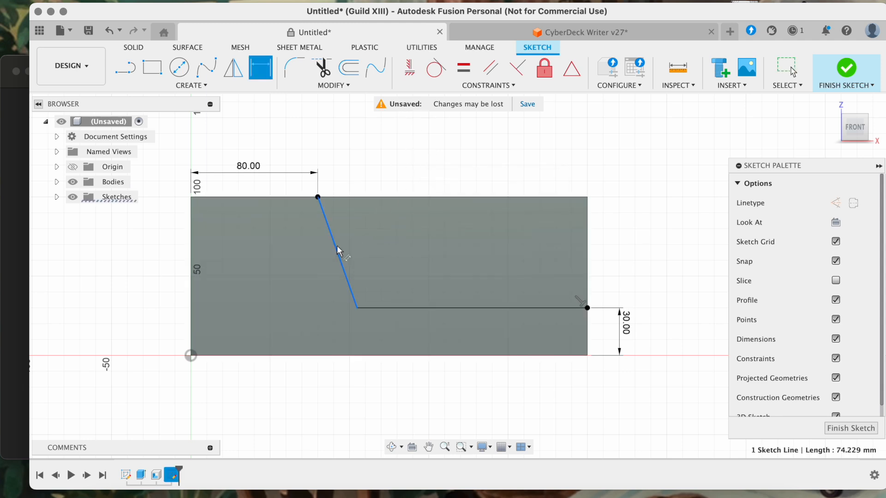
click(430, 308)
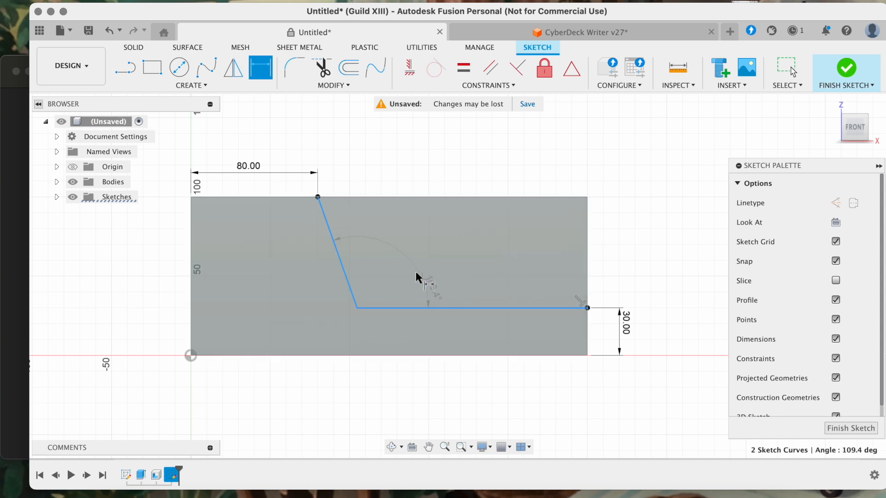
click(381, 252)
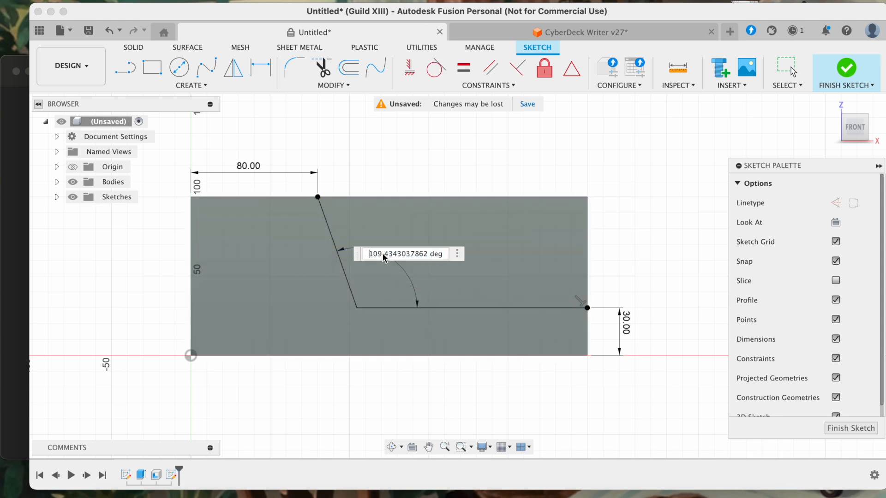
text(100)
key(Return)
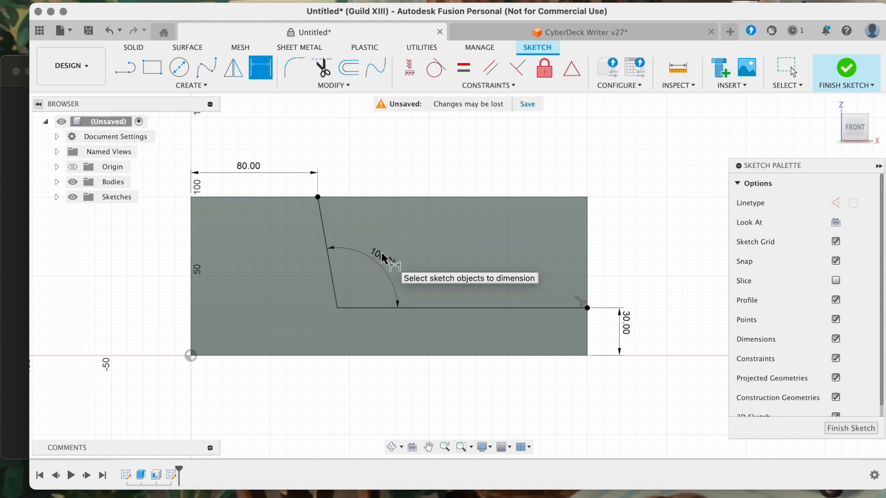
key(Escape)
Compare the slope with the organizer reference image and set the angle between the two cutout lines to 60 degrees
click(15, 225)
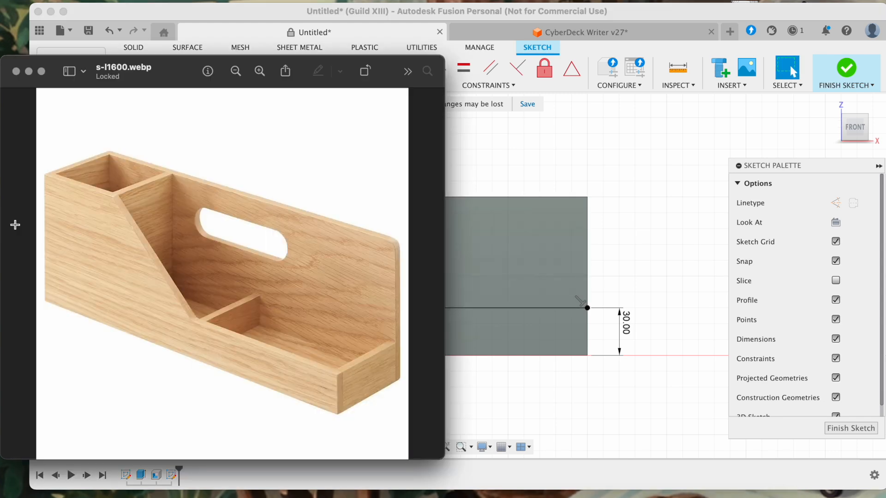
click(487, 175)
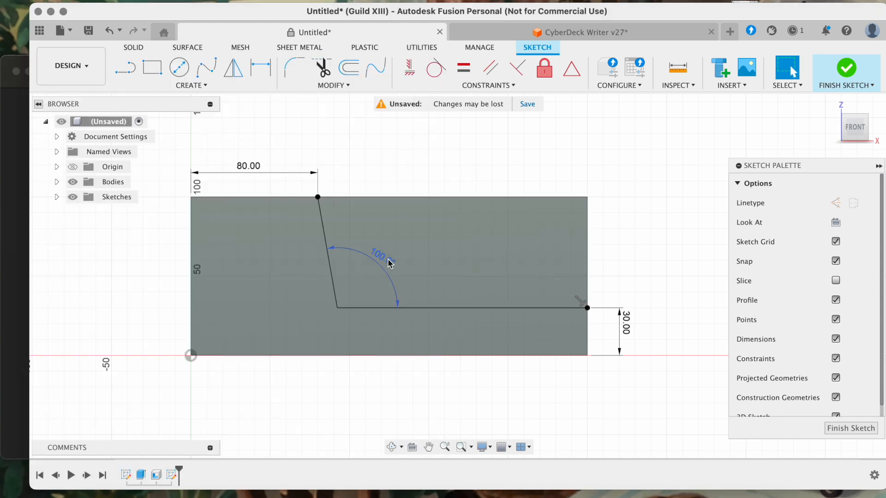
double_click(372, 258)
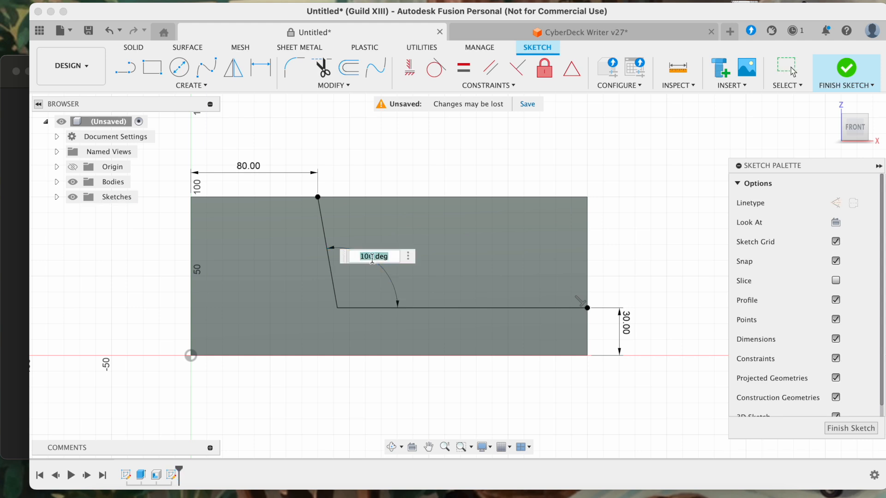
text(60)
key(Return)
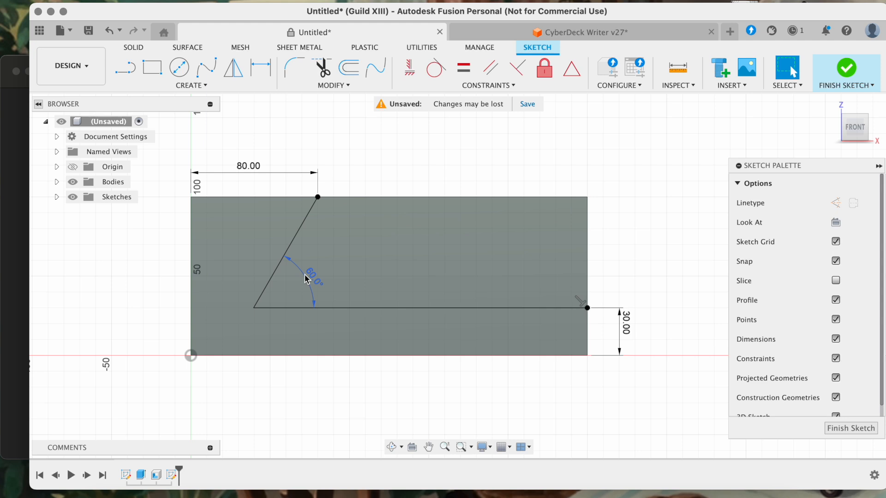
Try 150, 140 and 130 degrees for the angle between the cutout's sloped line and its lower line
double_click(313, 277)
text(150)
key(Return)
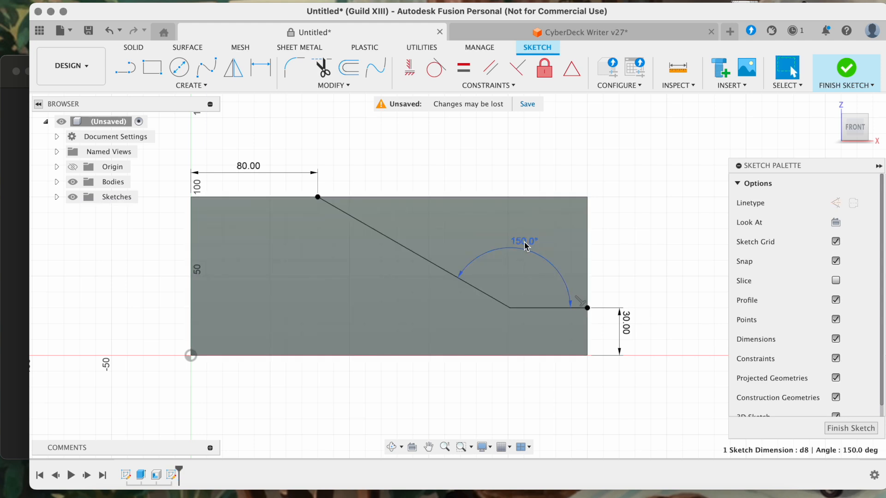
double_click(524, 242)
text(140)
key(Return)
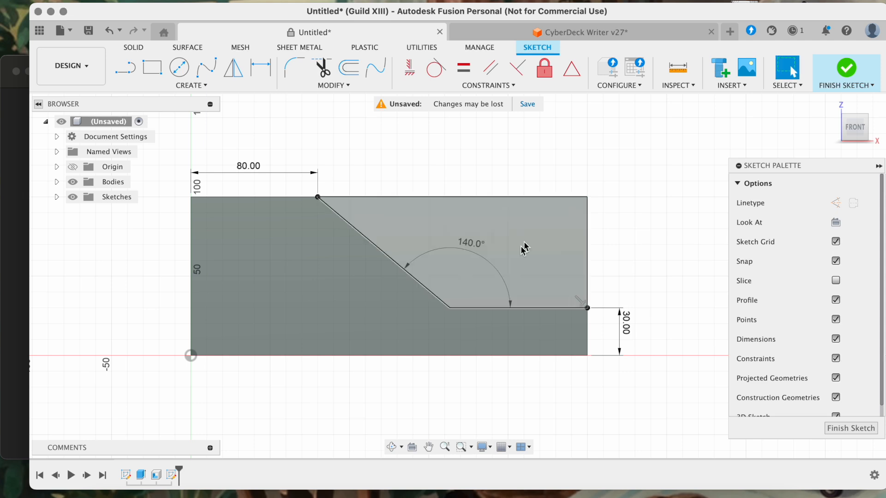
click(450, 308)
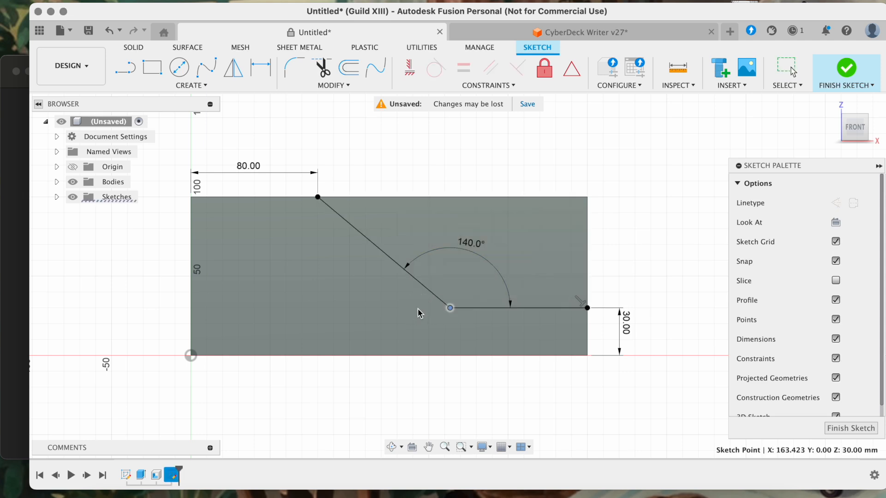
double_click(464, 252)
text(130)
key(Return)
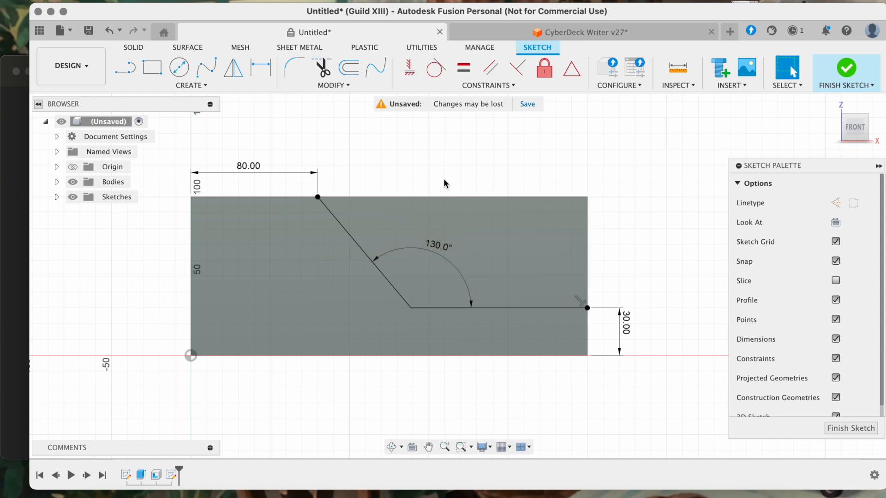
Set the angle between the two cutout lines to 120 degrees, check it against the organizer reference image, and finish the sketch
double_click(433, 251)
key(Escape)
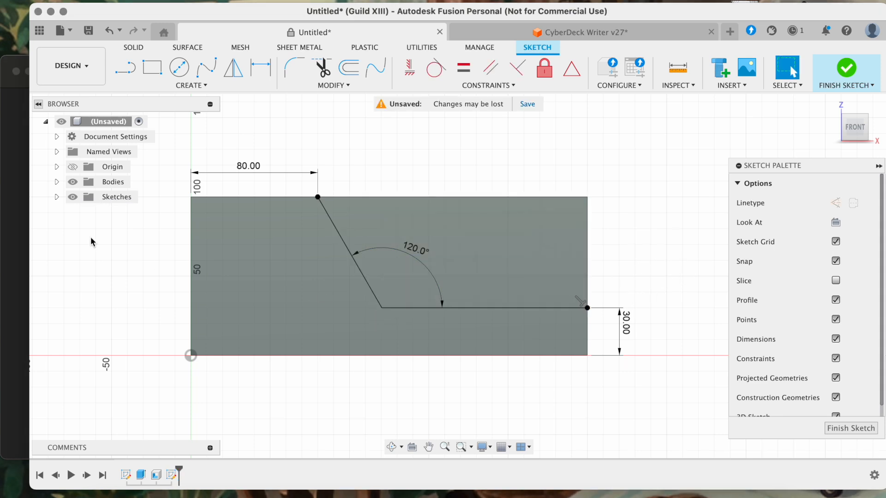
click(20, 214)
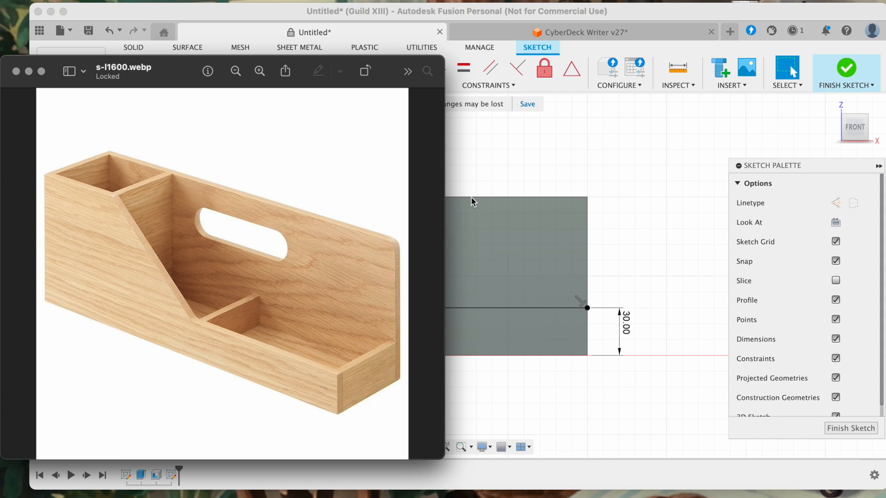
click(492, 164)
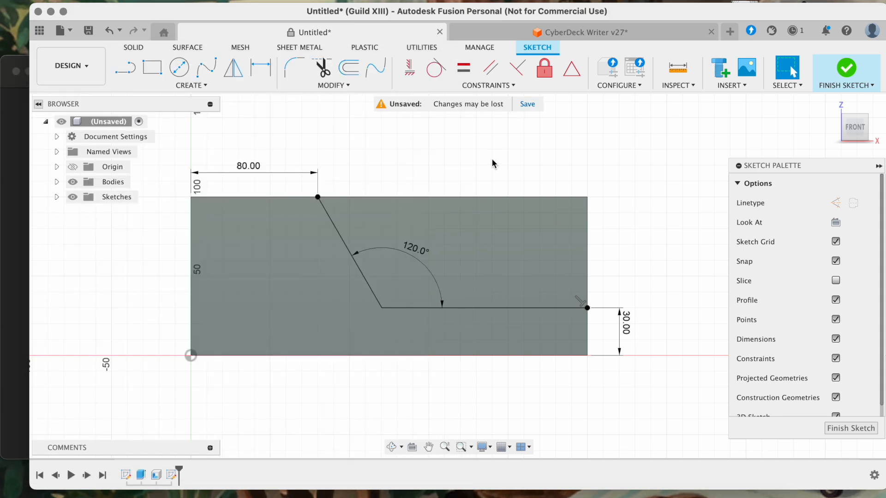
click(826, 429)
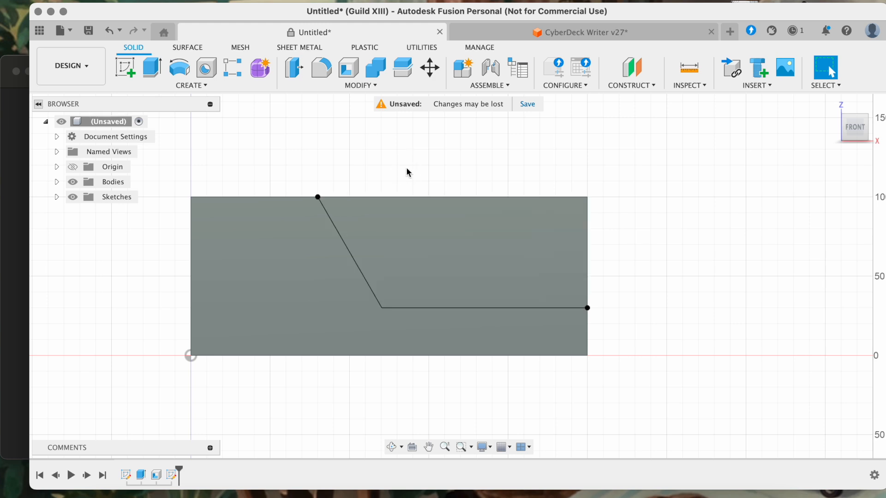
Extrude the trapezoidal cutout profile as a cut through the front wall, using the wall's inner face as the To Object extent
scroll(406, 167, down, 3)
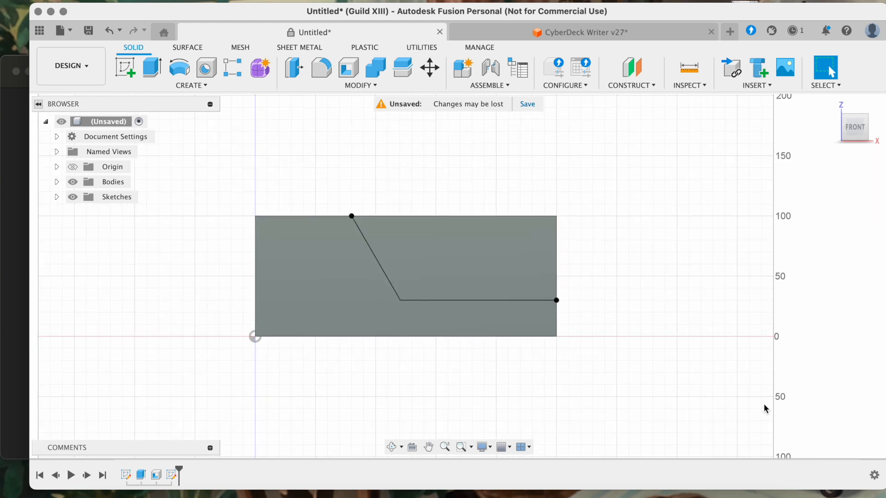
click(148, 68)
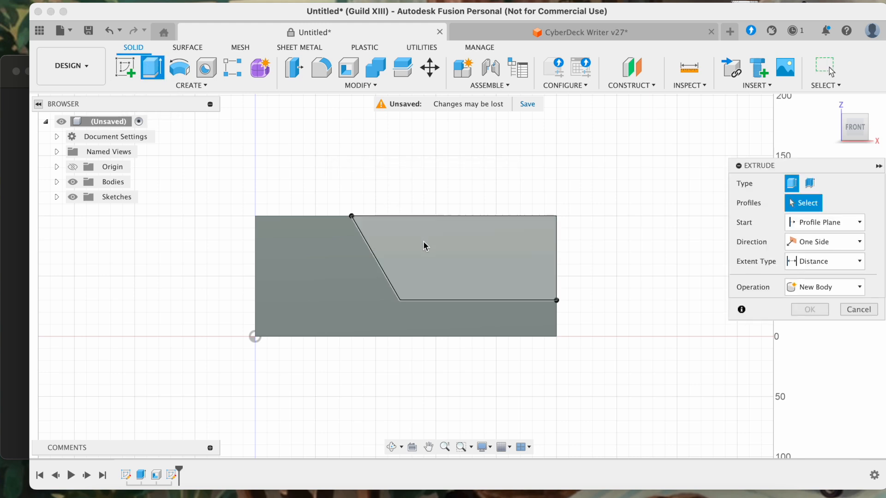
click(497, 253)
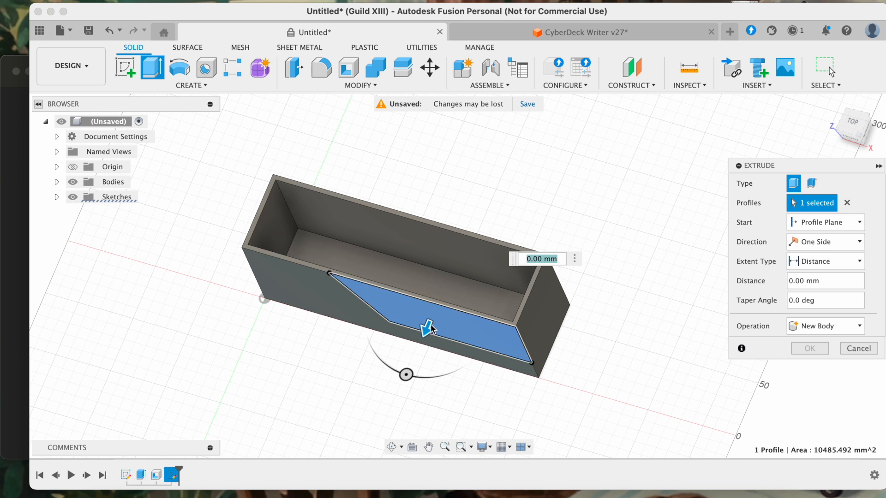
mouse_move(428, 329)
mouse_down()
mouse_move(441, 290)
mouse_move(417, 340)
mouse_move(448, 281)
mouse_move(426, 328)
mouse_up()
scroll(435, 336, up, 3)
shift+scroll(435, 337, up, 5)
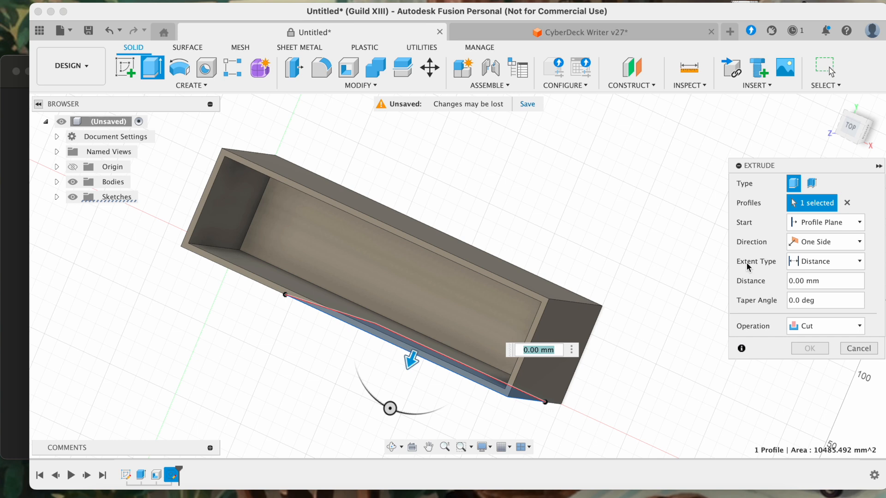
click(810, 264)
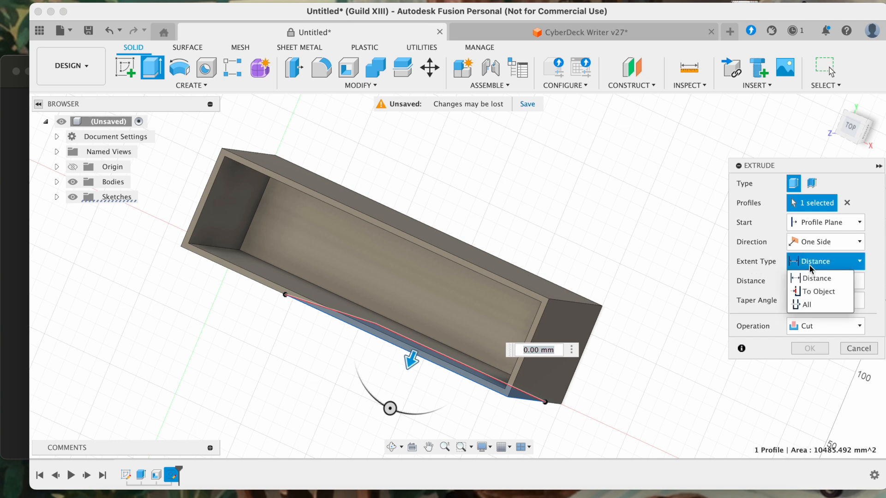
click(813, 293)
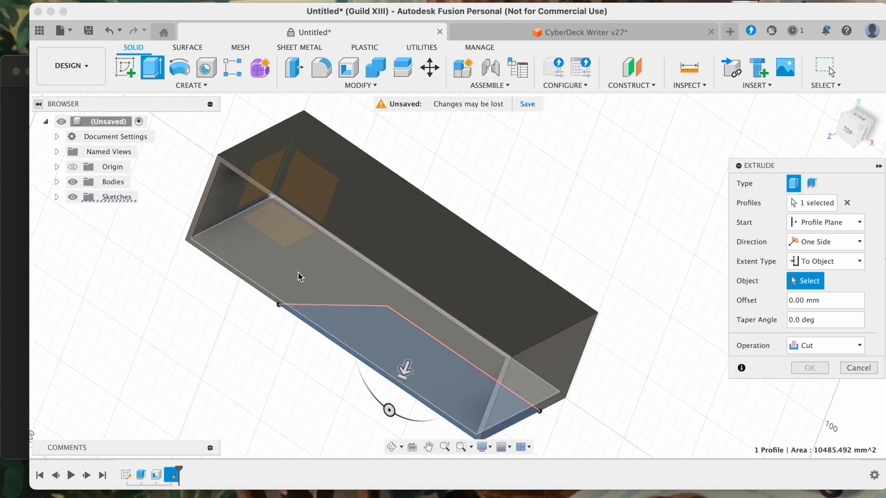
click(357, 293)
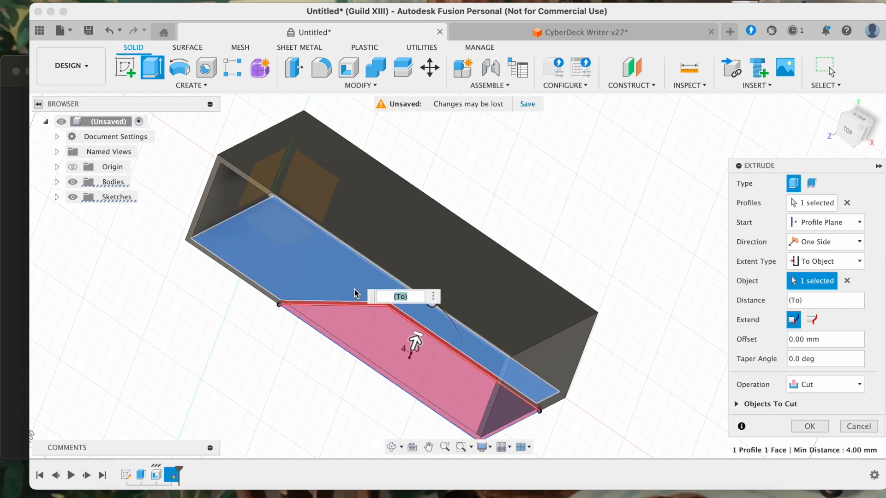
shift+scroll(354, 289, down, 10)
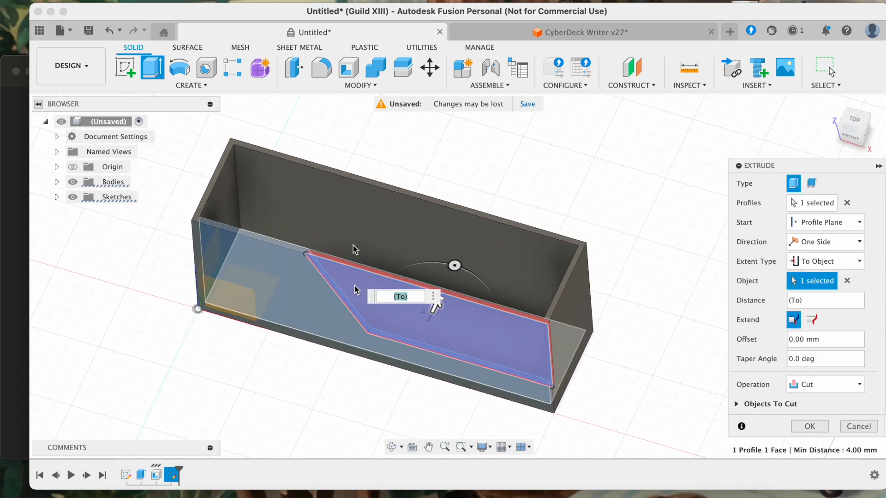
shift+scroll(583, 313, down, 10)
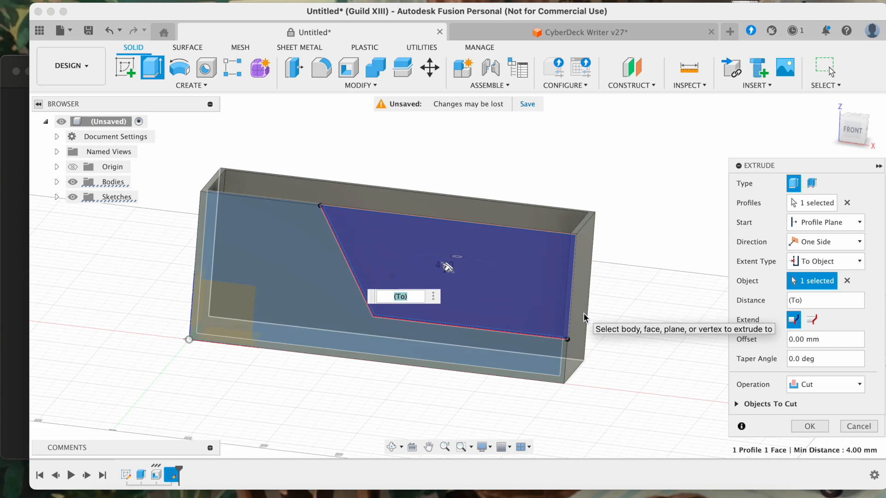
shift+scroll(583, 313, down, 5)
click(810, 427)
shift+scroll(656, 324, up, 10)
shift+scroll(656, 325, down, 10)
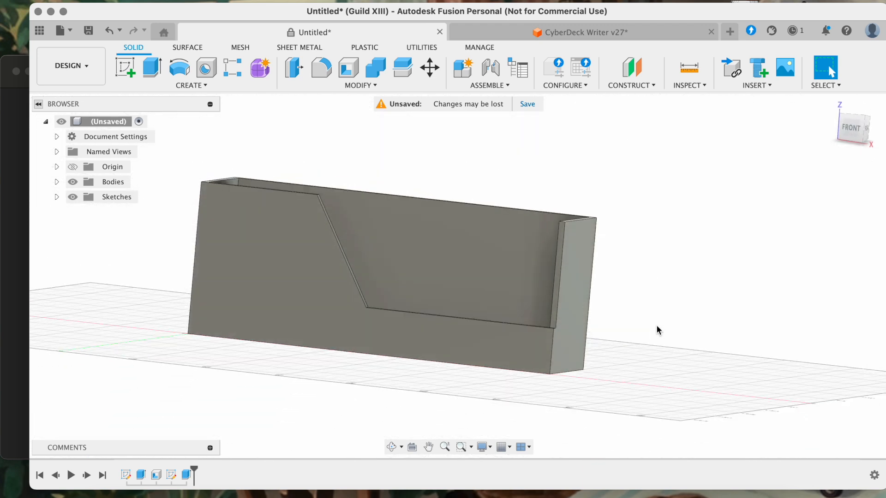
Check the organizer reference image and start a sketch on the outer face of the box's right end wall
click(23, 239)
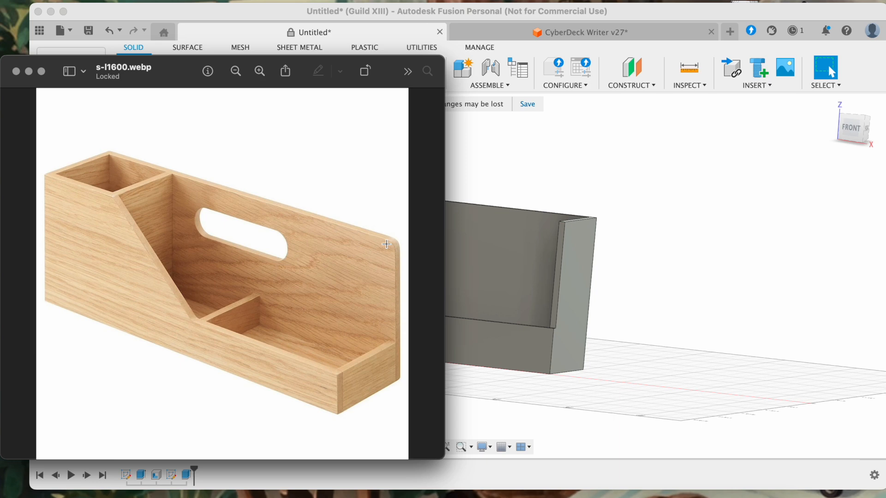
click(647, 328)
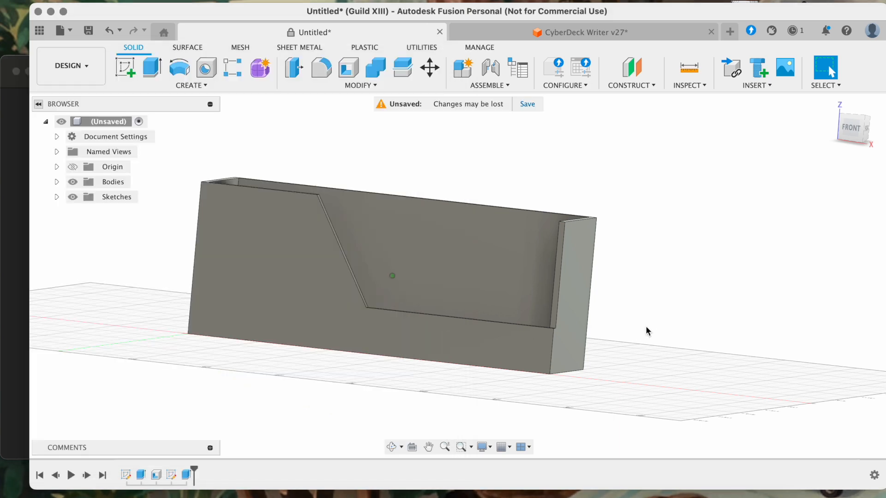
shift+scroll(647, 328, right, 10)
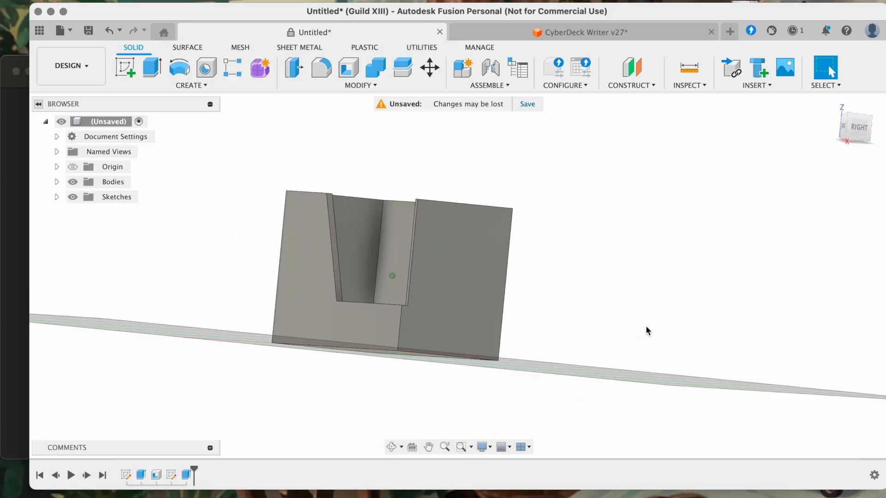
click(427, 286)
click(122, 73)
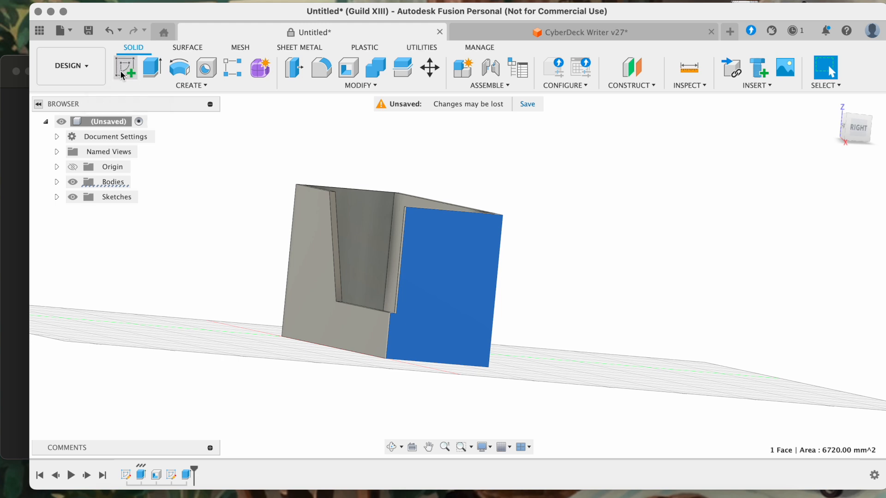
scroll(534, 250, up, 5)
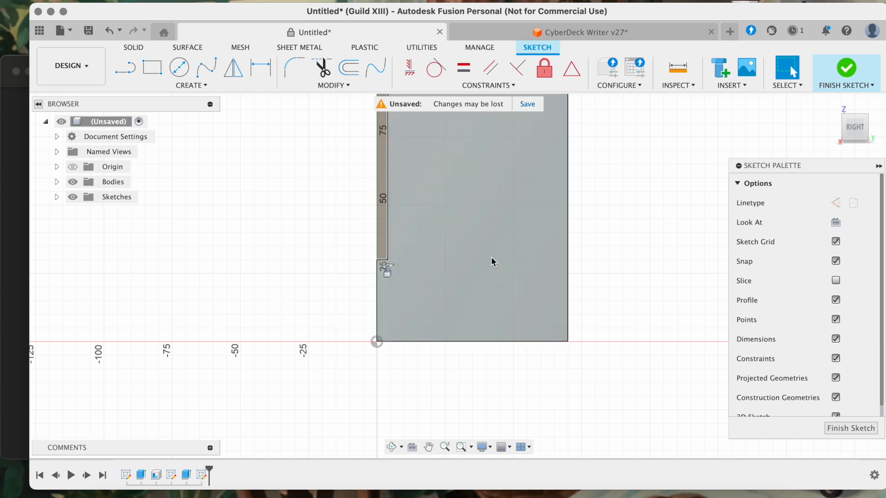
scroll(507, 244, up, 4)
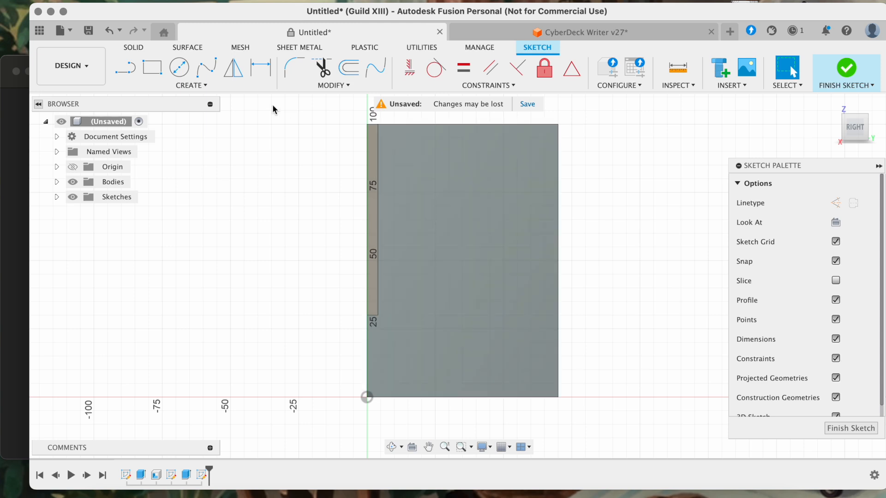
Draw a rectangle about 58 mm wide on the end wall, starting at the top inner corner beside the front cutout
click(155, 73)
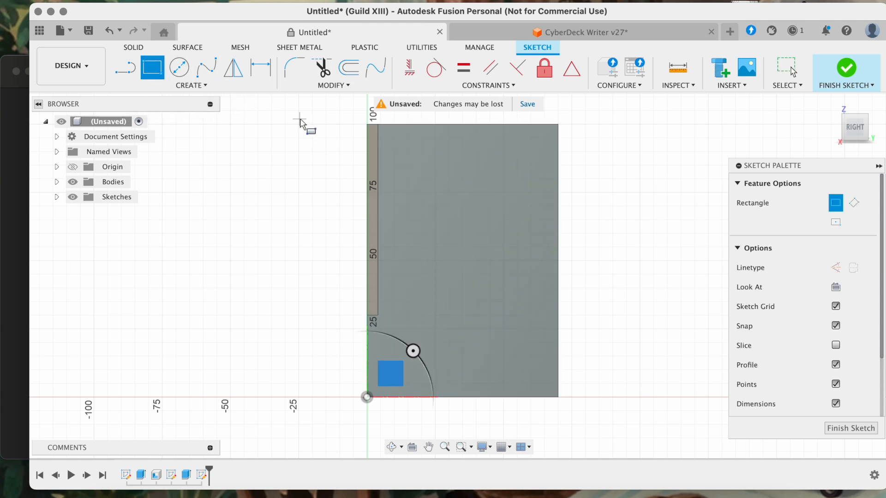
click(378, 125)
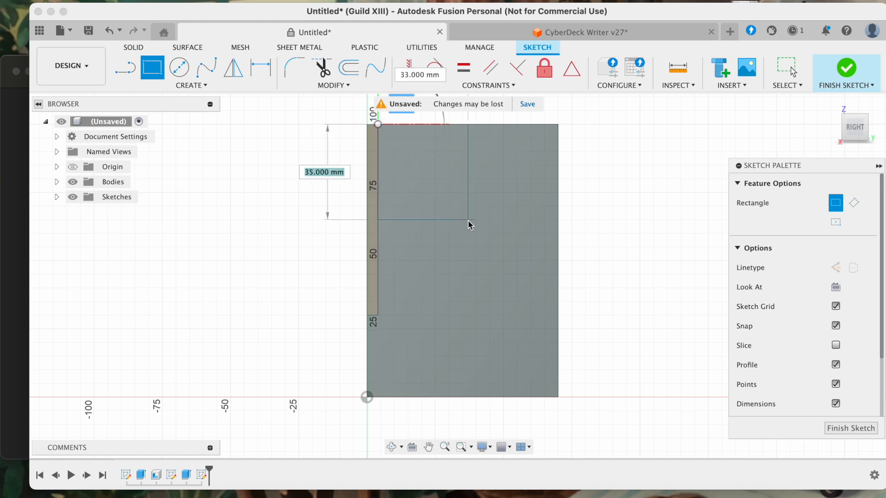
click(535, 328)
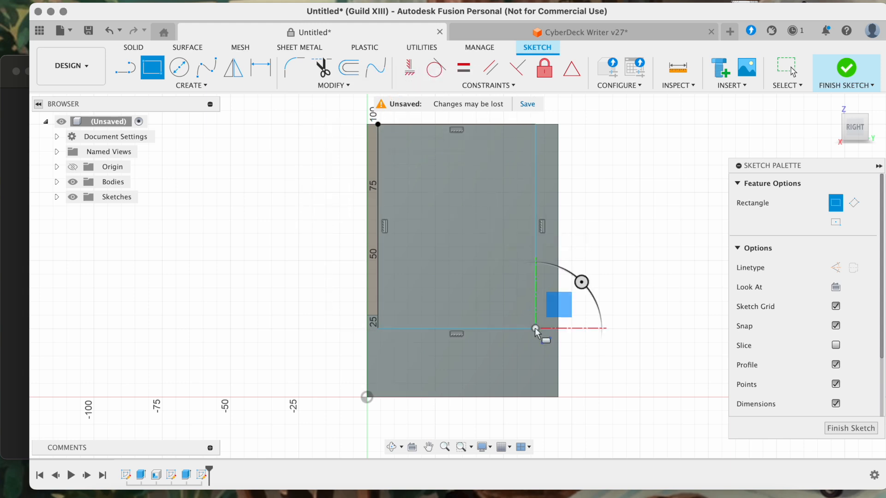
key(Escape)
Align the rectangle's bottom edge with the lower inner corner of the front wall's cutout
click(401, 329)
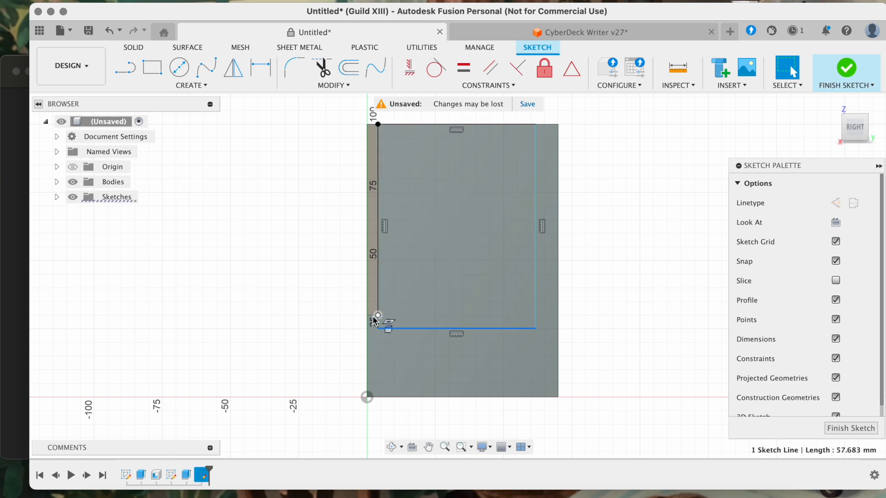
scroll(372, 319, up, 3)
click(292, 354)
scroll(292, 354, up, 2)
scroll(314, 361, up, 2)
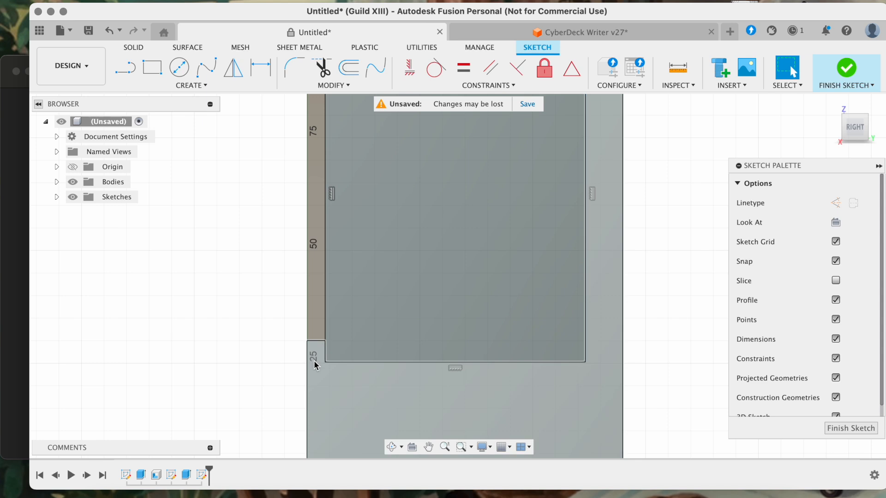
click(324, 341)
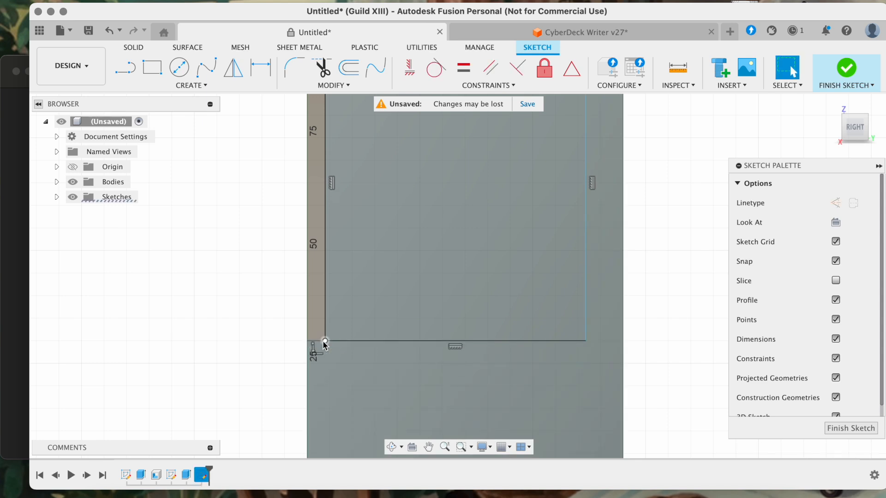
scroll(325, 342, up, 1)
click(356, 355)
scroll(355, 334, down, 3)
key(Escape)
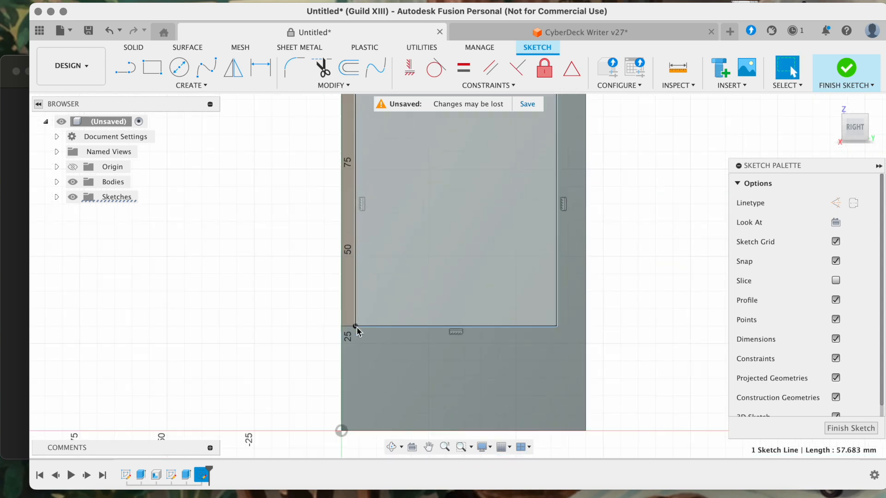
Dimension the rectangle's rear vertical edge 4 mm from the box's back edge and finish the sketch
click(537, 200)
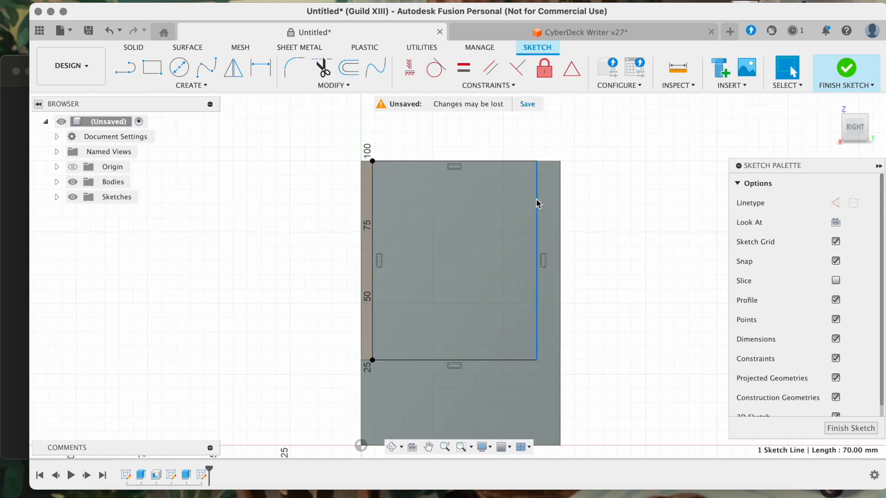
shift+click(560, 199)
key(d)
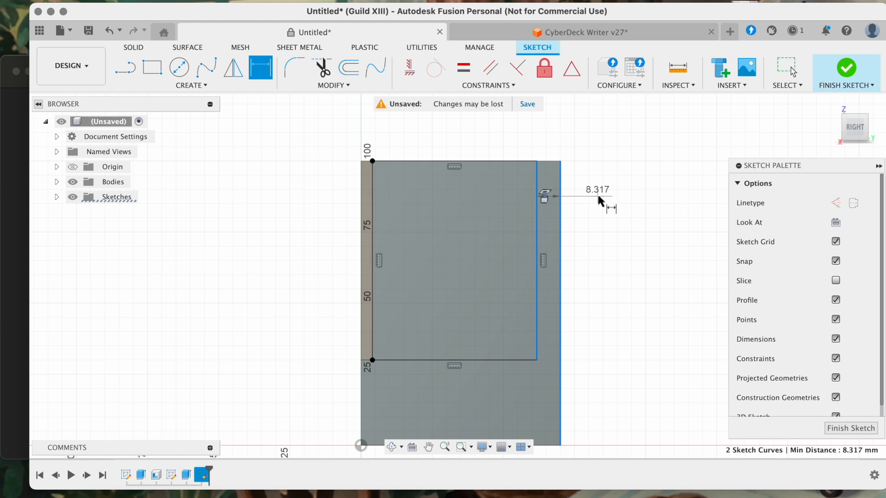
click(609, 197)
text(4)
key(Return)
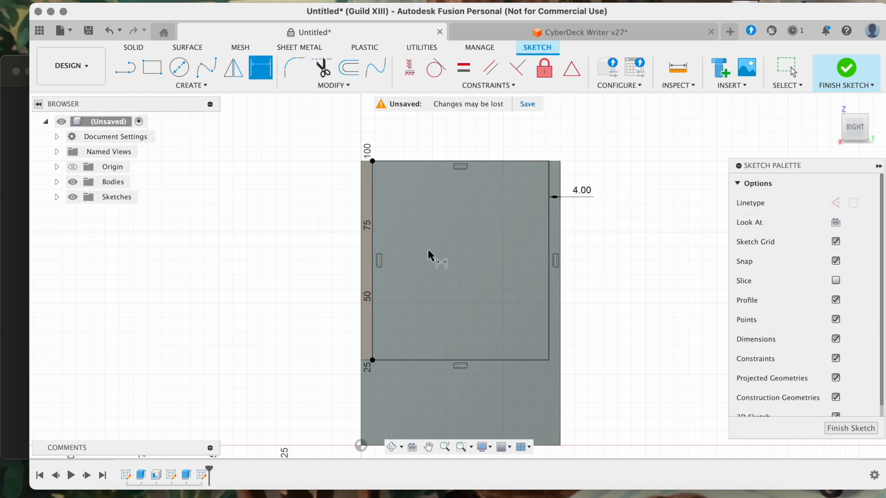
click(856, 433)
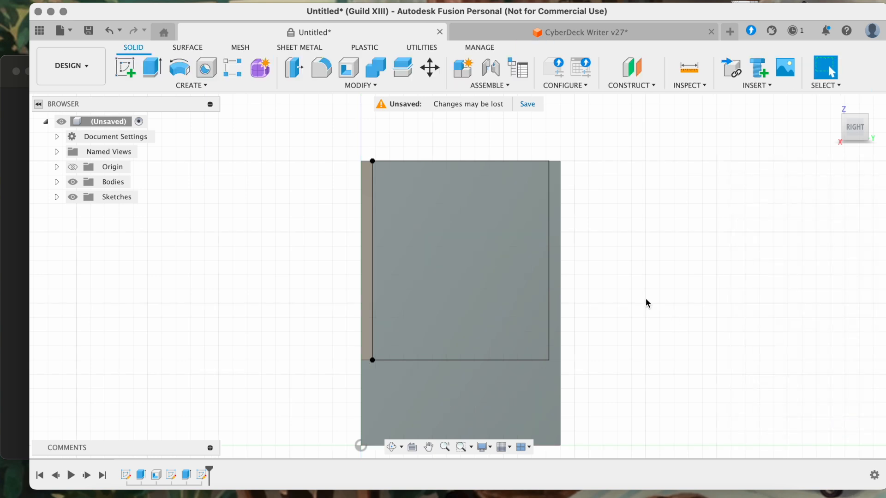
Extrude-cut the end wall's rectangle profile with the To Object extent, ending at the wall's inner face
click(160, 73)
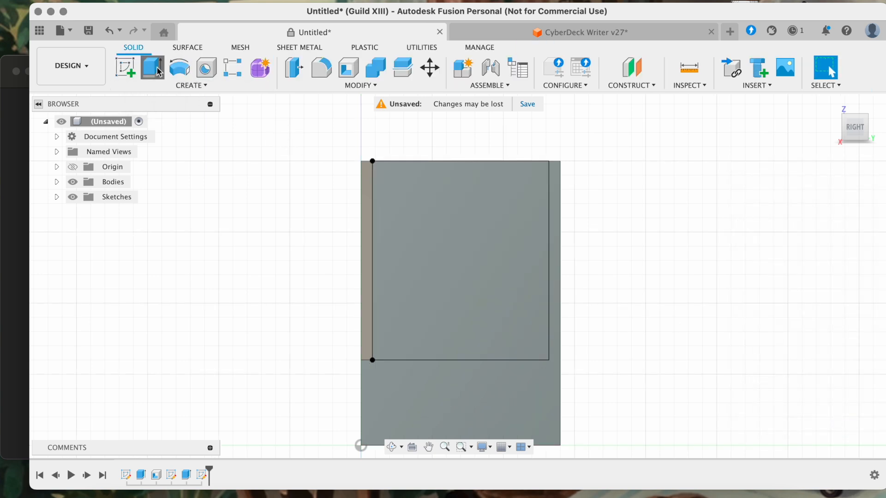
click(414, 226)
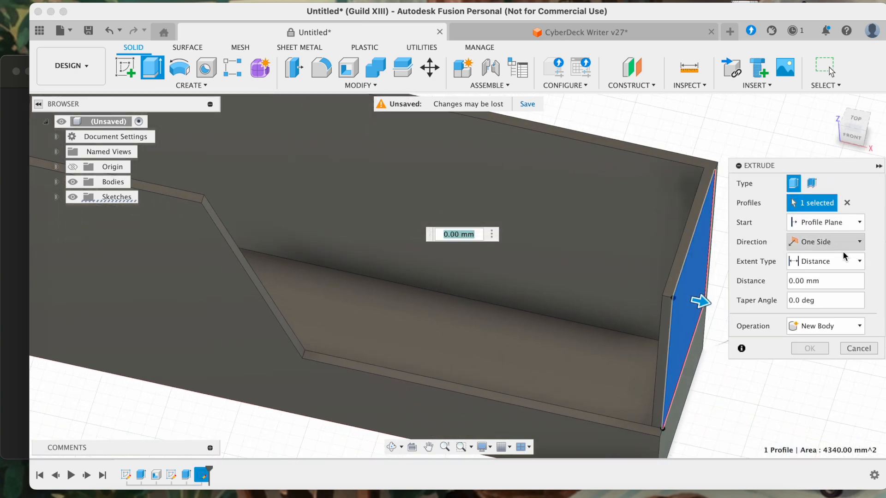
click(825, 261)
click(825, 291)
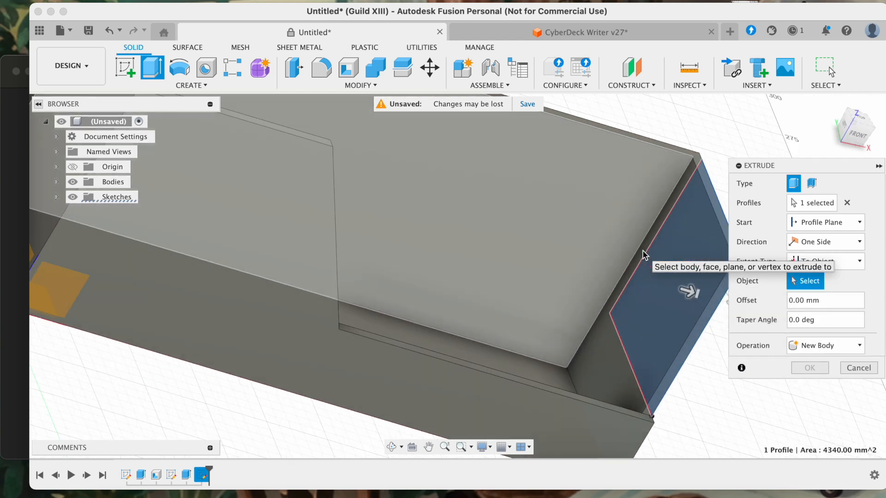
shift+middle_drag(643, 251, 669, 260)
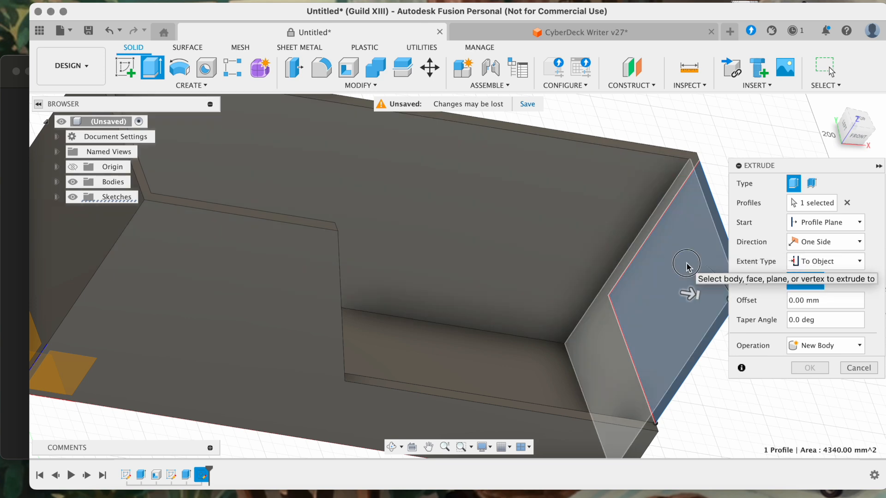
click(686, 263)
click(795, 427)
scroll(689, 330, up, 5)
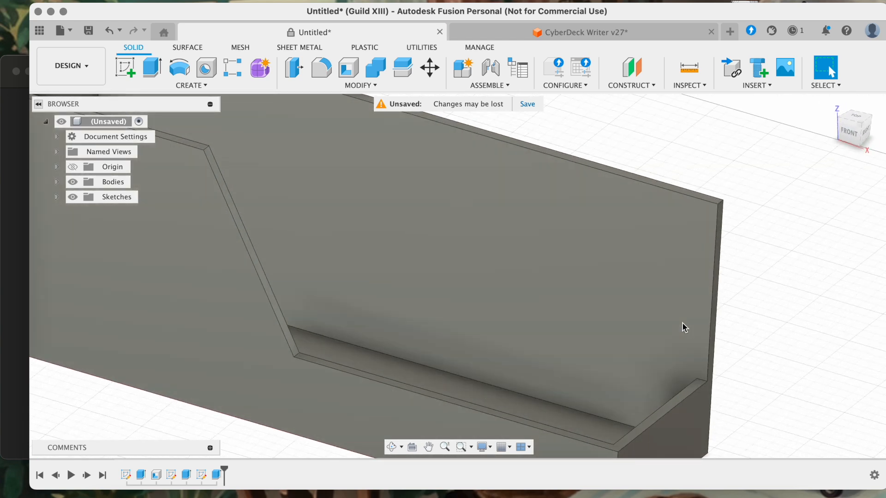
scroll(682, 323, down, 7)
shift+scroll(682, 323, down, 5)
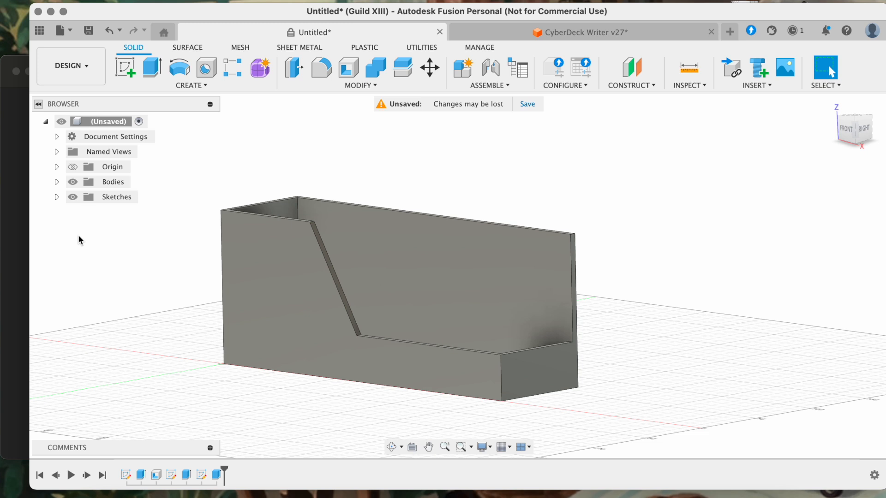
Check the organizer reference image and start a sketch on the box's inner floor face
click(18, 239)
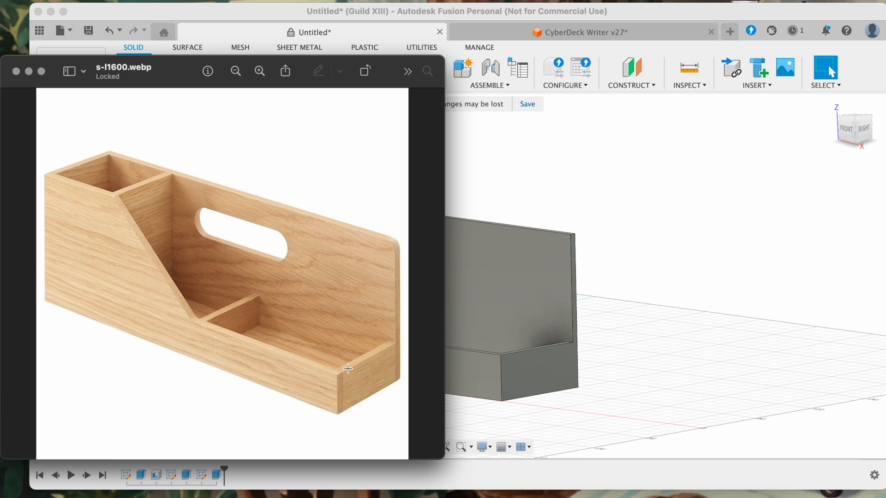
click(659, 358)
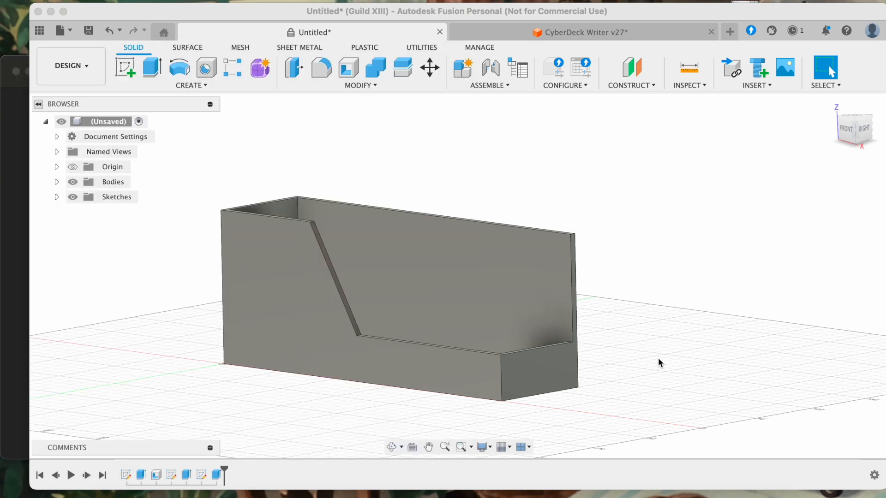
shift+scroll(658, 358, up, 5)
click(438, 354)
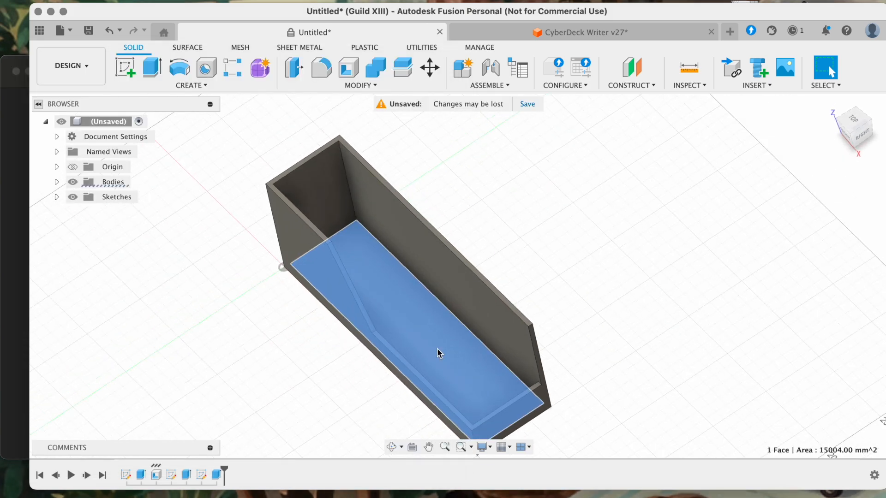
click(124, 65)
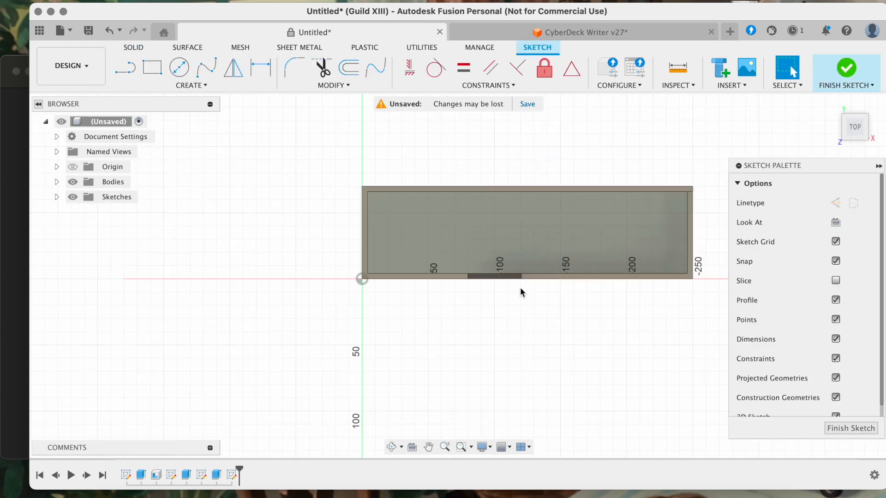
Project the short edges at the upper and lower ends of the front wall's slope into the floor sketch
scroll(461, 276, up, 3)
scroll(461, 275, right, 2)
shift+scroll(461, 275, down, 5)
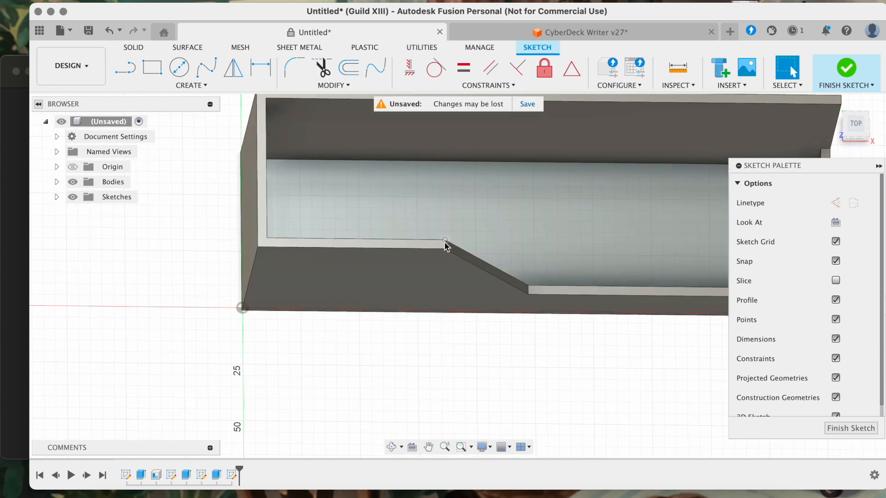
scroll(444, 243, right, 2)
shift+scroll(445, 242, up, 4)
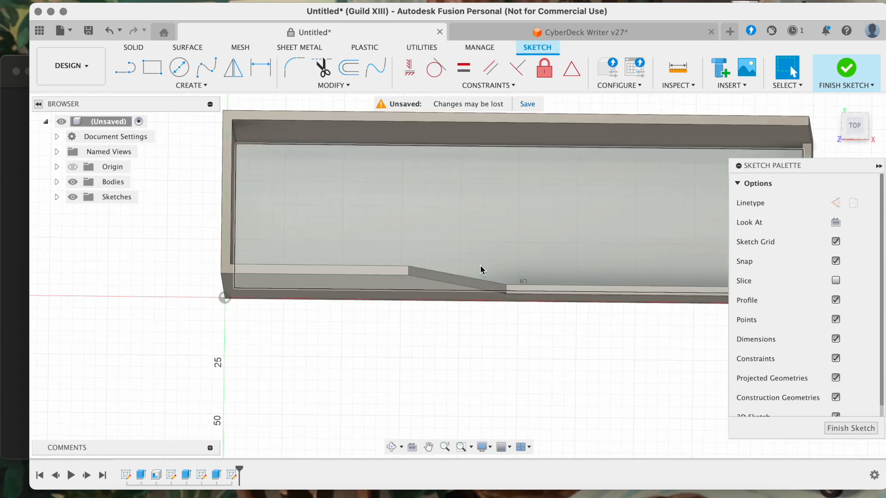
scroll(450, 275, up, 2)
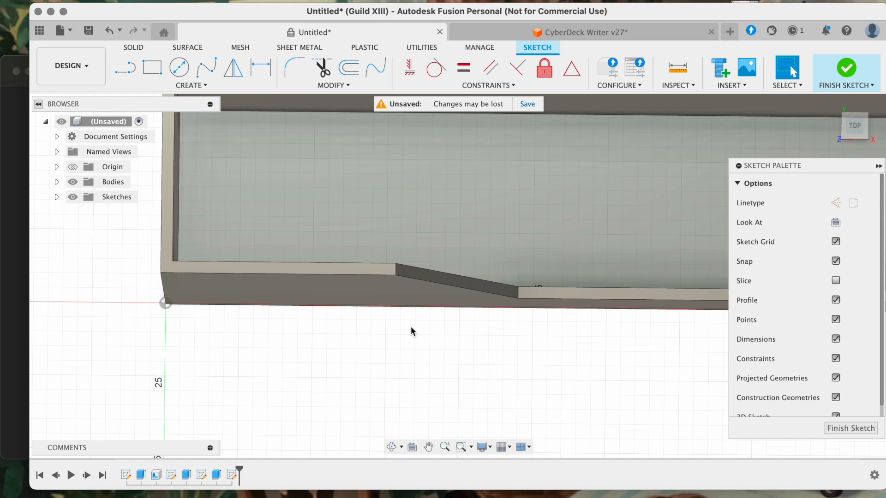
key(p)
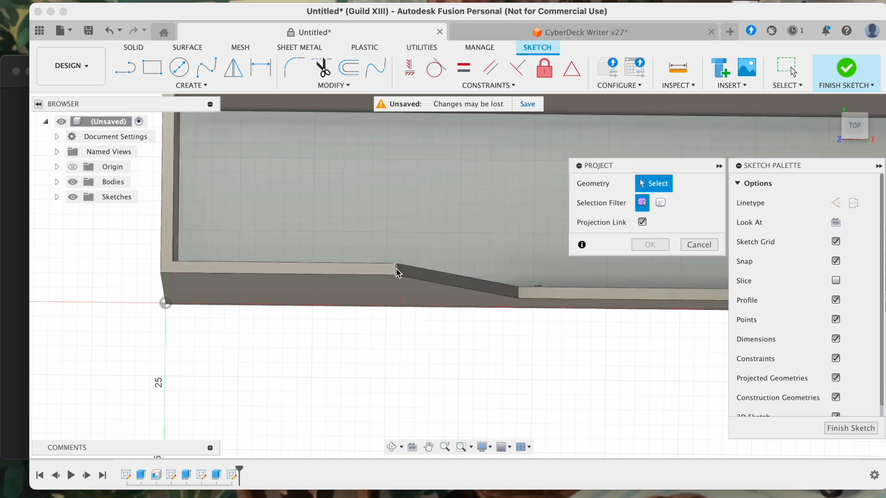
click(396, 273)
scroll(396, 268, right, 2)
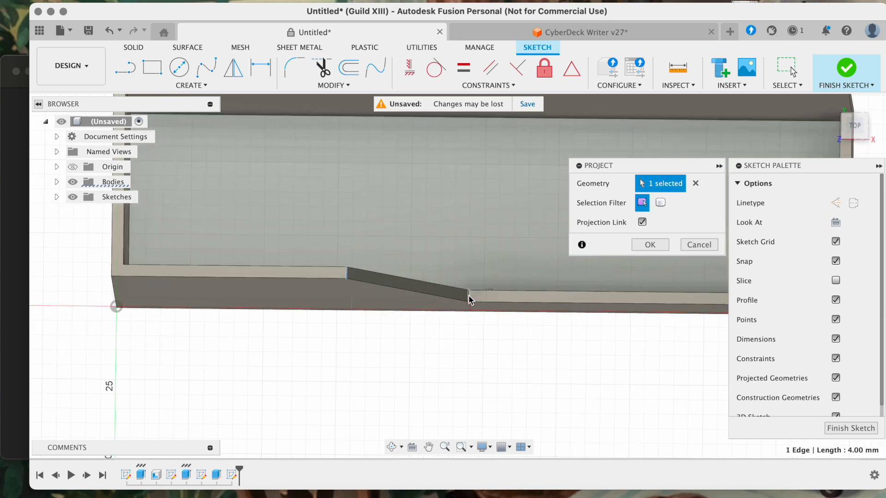
click(468, 295)
scroll(469, 295, right, 5)
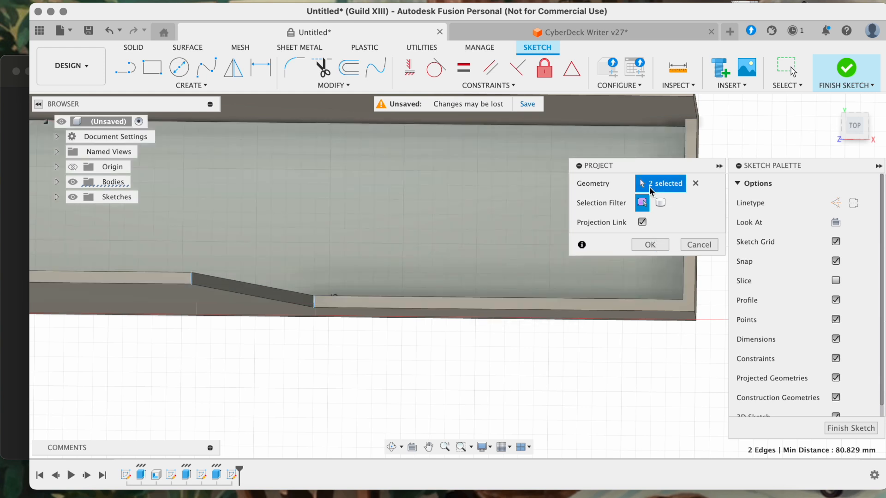
click(650, 245)
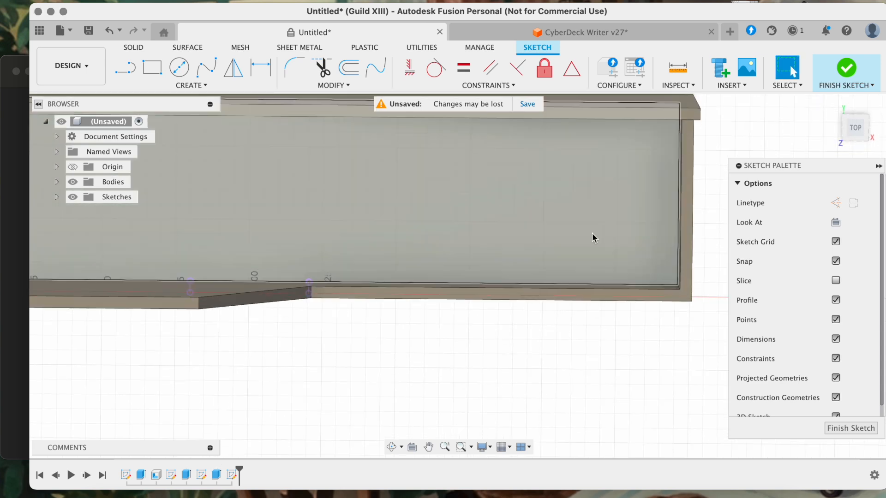
Examine from above and at an angle how the projected edges line up with the slope's upper and lower corners
click(858, 130)
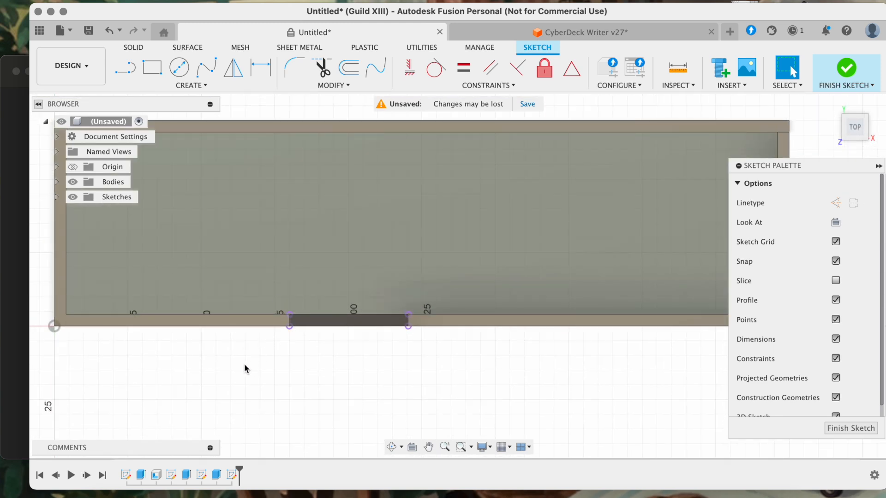
shift+scroll(245, 365, down, 5)
shift+scroll(245, 364, up, 8)
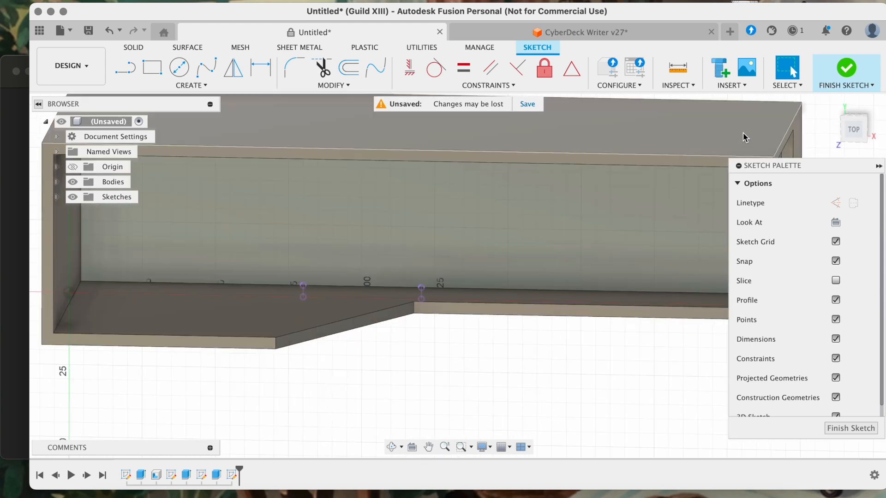
click(854, 129)
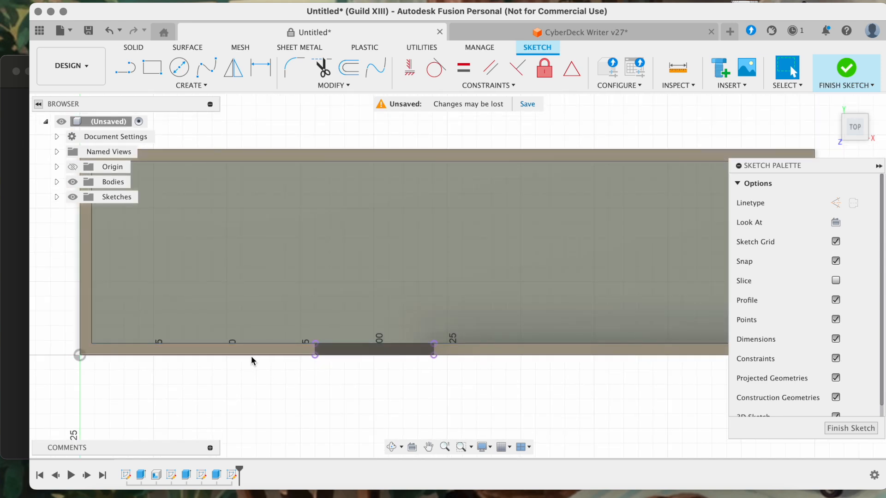
shift+scroll(372, 372, down, 10)
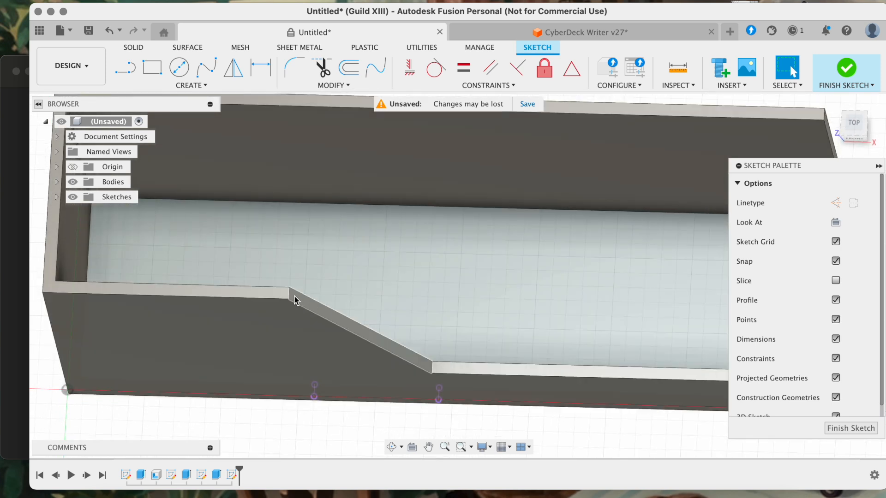
click(292, 296)
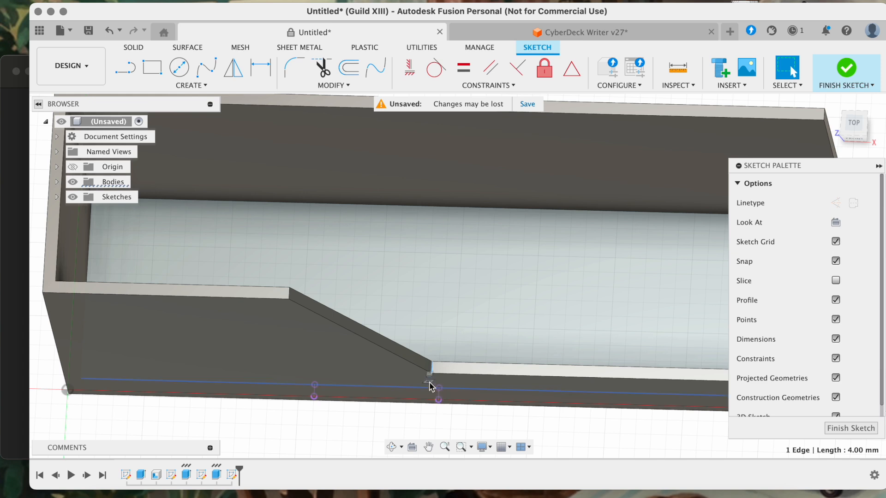
click(854, 123)
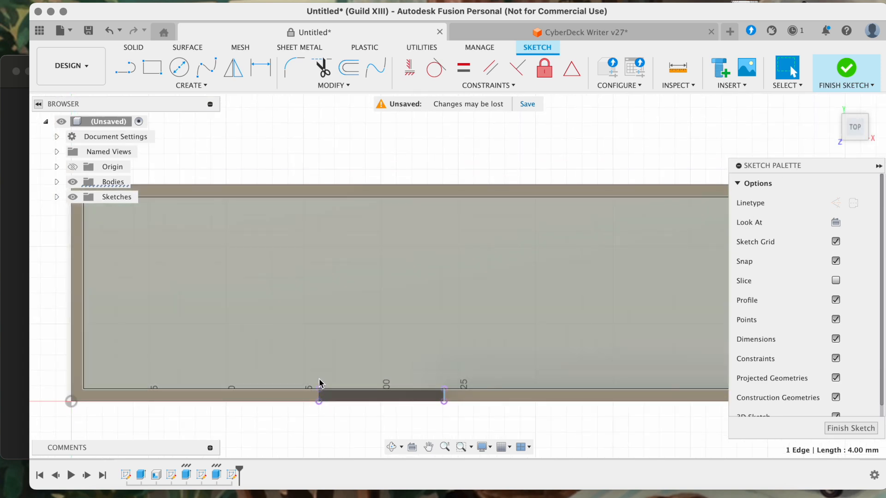
Draw a line across the floor from the projected edge at the slope's upper end, perpendicular to the back wall's inner edge
click(128, 72)
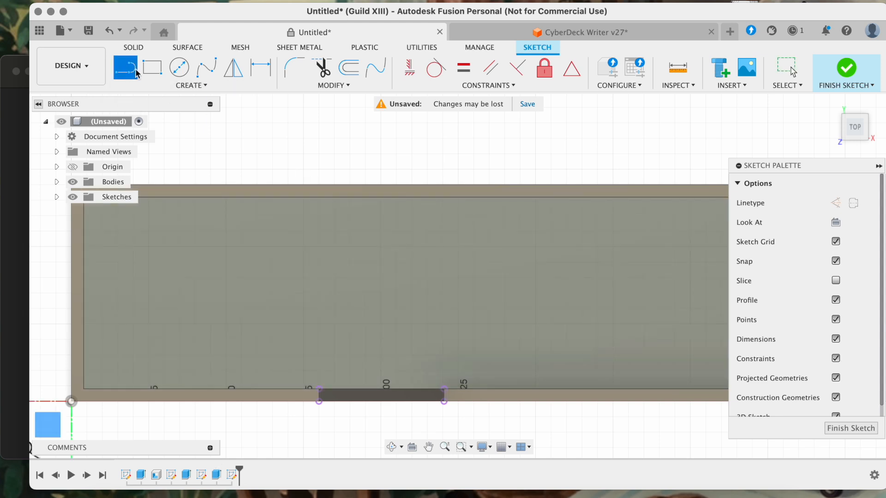
click(318, 390)
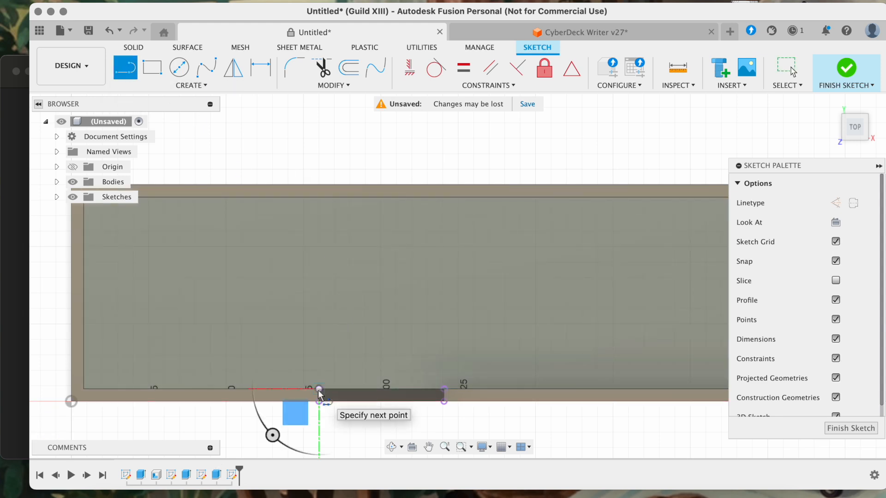
click(318, 199)
key(Escape)
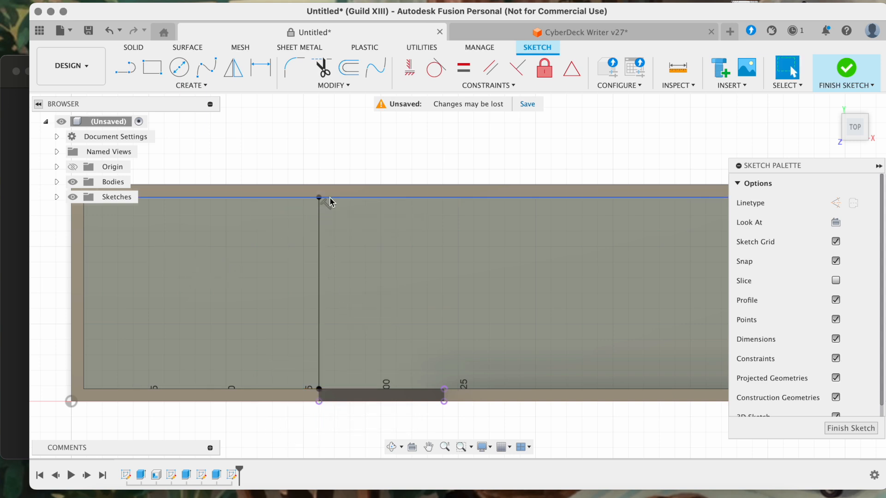
click(318, 199)
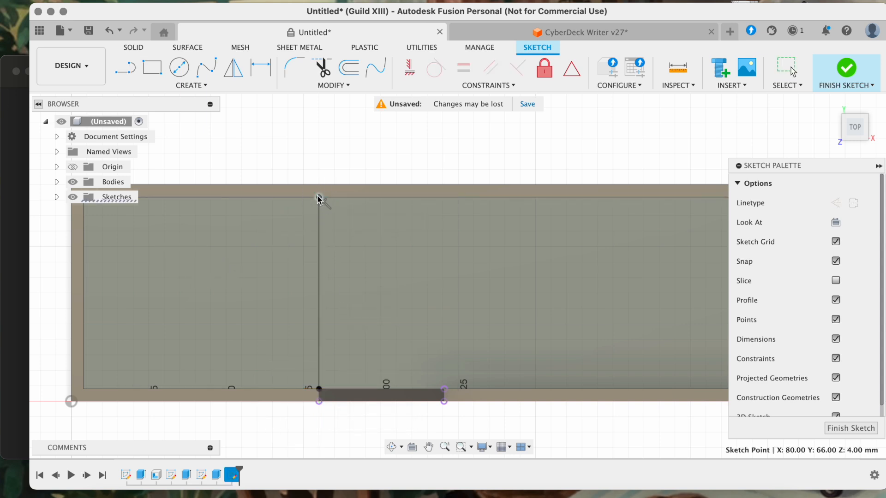
scroll(329, 303, down, 1)
click(314, 432)
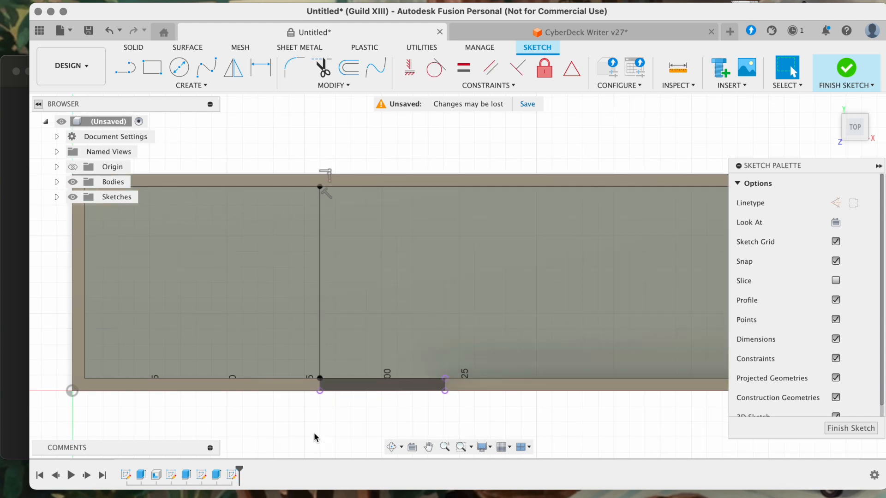
scroll(314, 433, right, 1)
scroll(309, 401, down, 2)
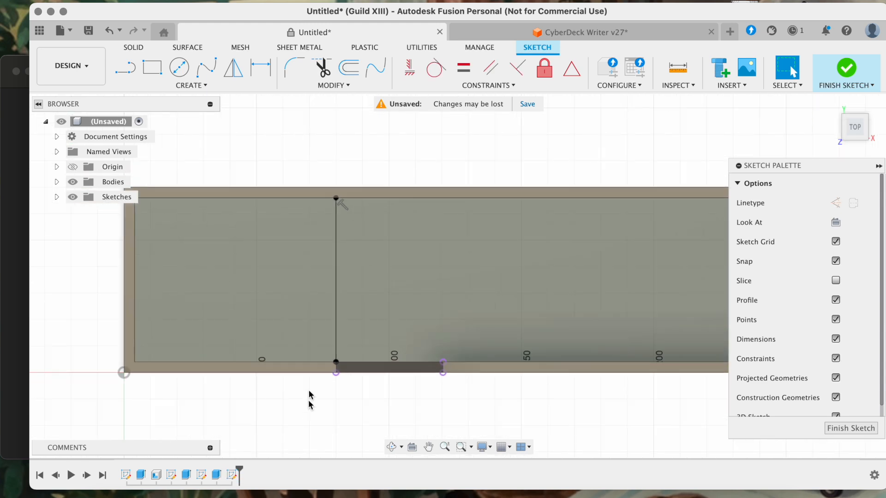
Check the reference image's dividers and draw a second cross line from the projected lower slope edge to the back wall's inner edge
click(126, 68)
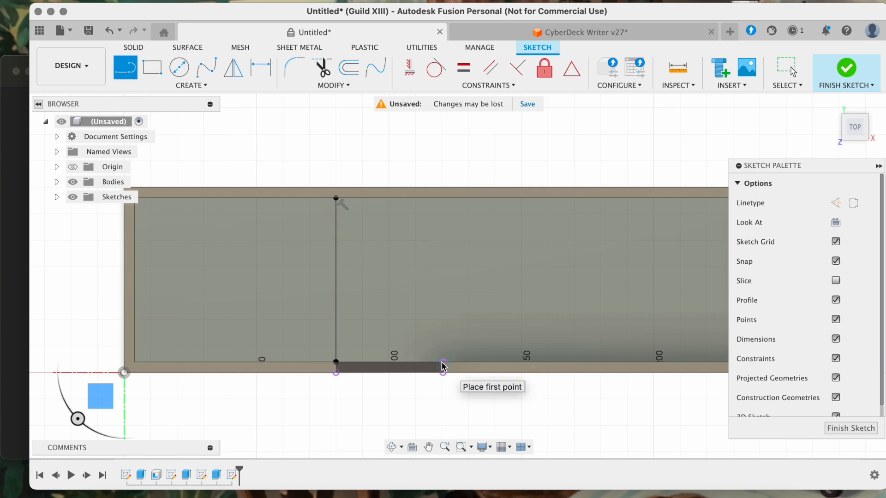
key(Escape)
click(16, 237)
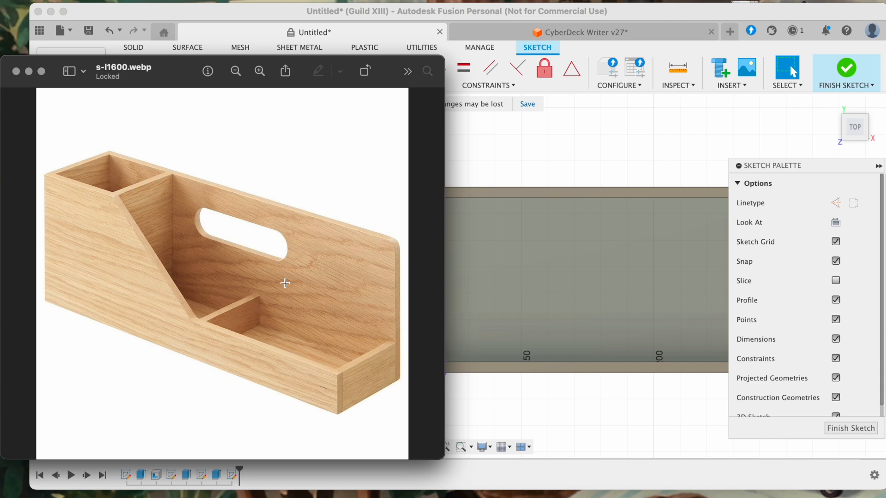
click(549, 141)
key(l)
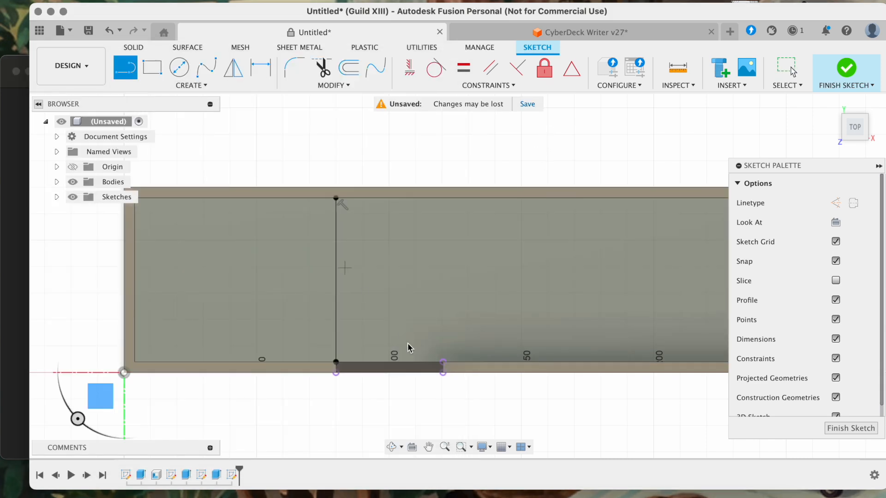
click(444, 364)
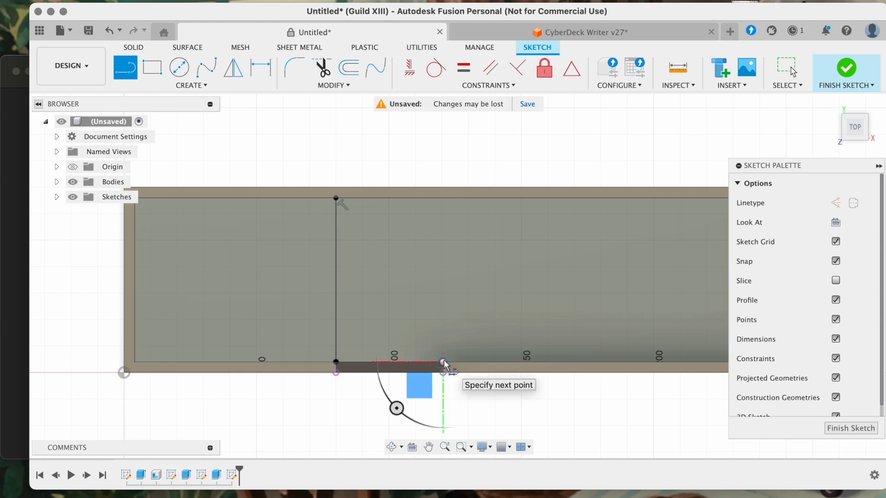
click(442, 198)
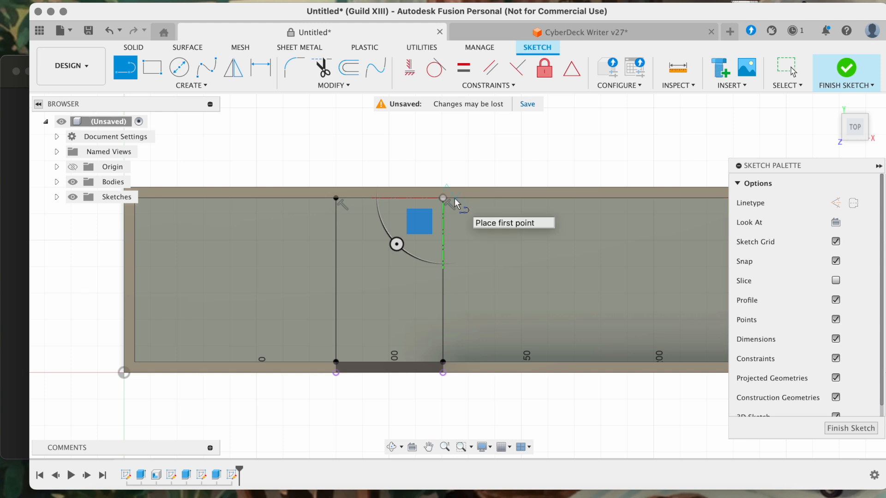
key(Escape)
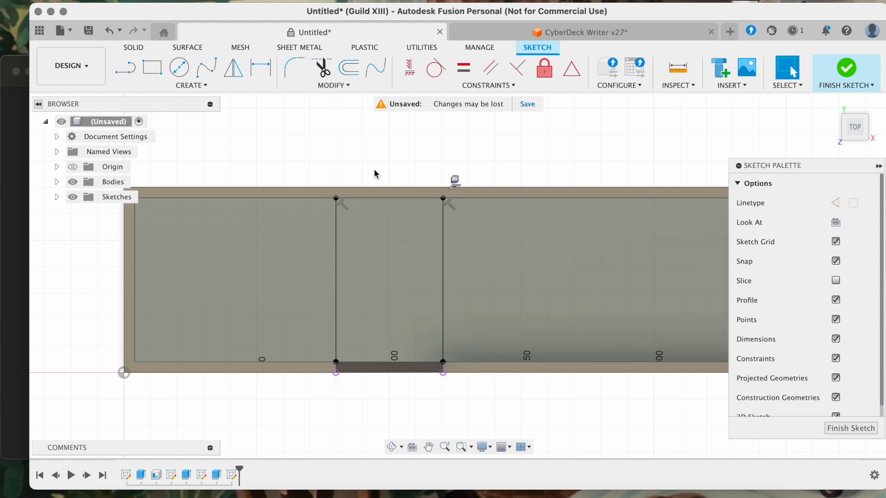
Draw two 62 mm lines across the floor, one about 8 mm outside each existing cross line, perpendicular to the long walls
click(123, 69)
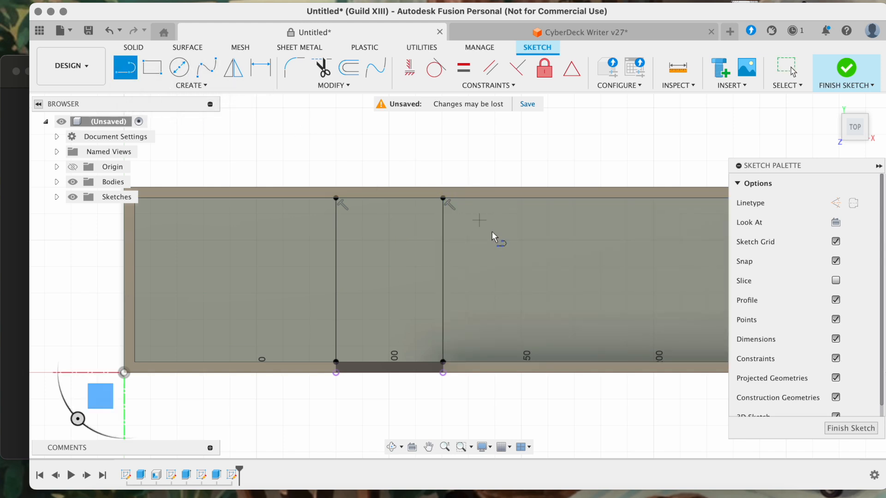
click(464, 198)
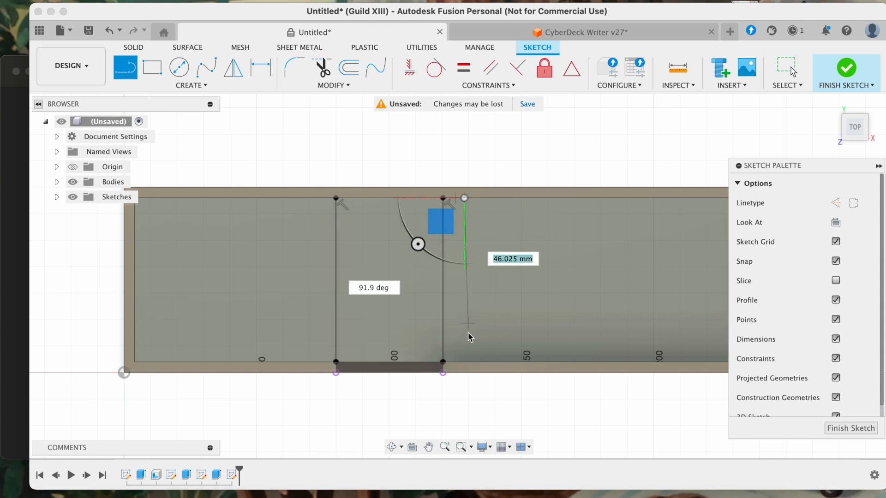
click(464, 362)
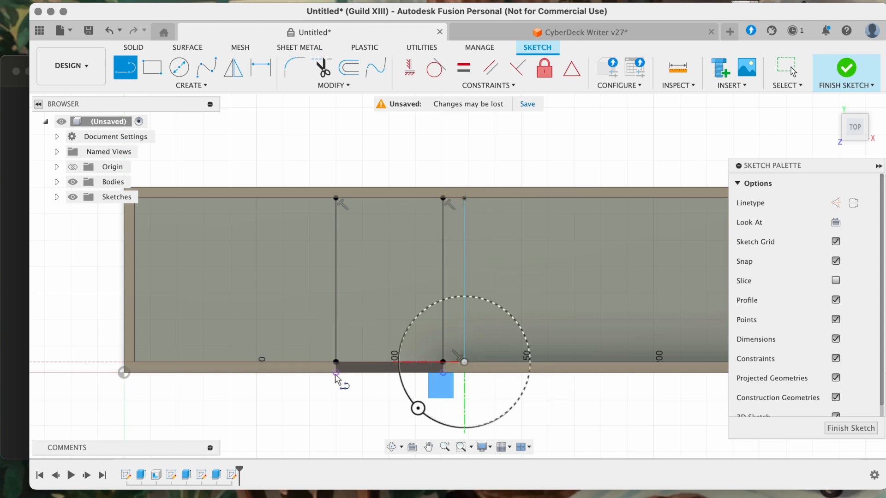
click(320, 362)
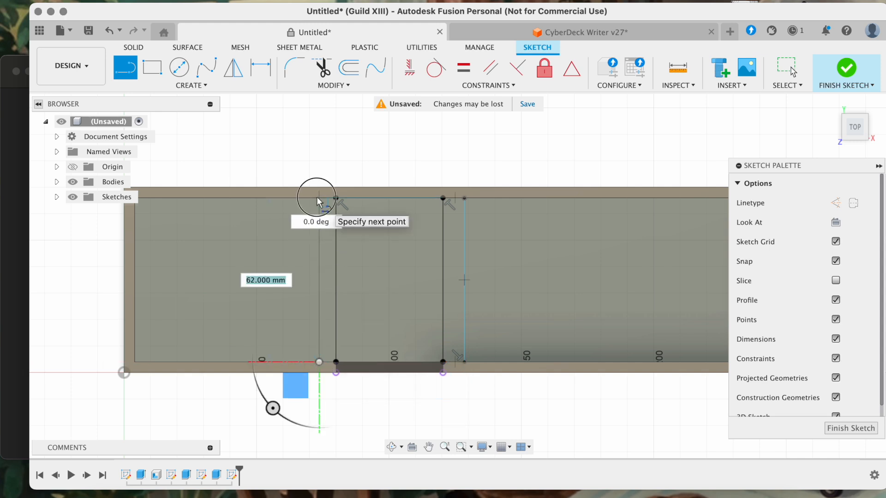
click(319, 198)
key(Escape)
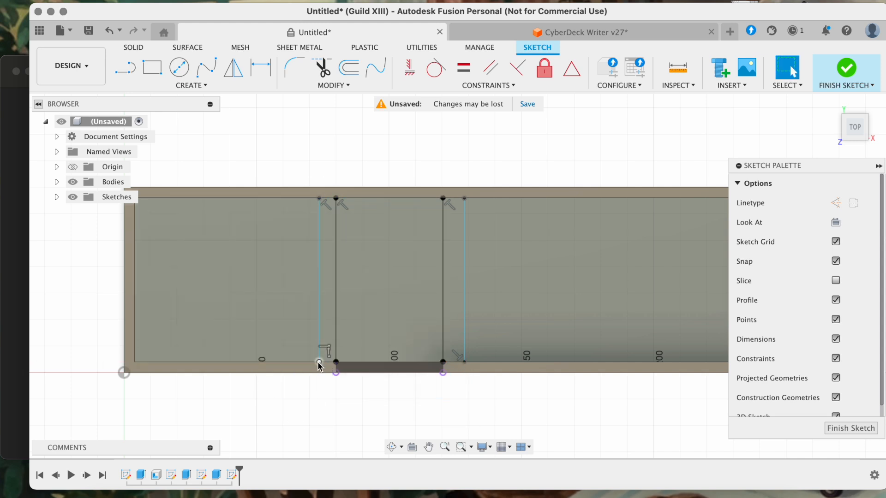
mouse_move(318, 362)
mouse_down()
mouse_move(326, 365)
mouse_move(314, 362)
mouse_up()
Try to apply a horizontal/vertical constraint to the new line beside the slope's lower end
click(464, 277)
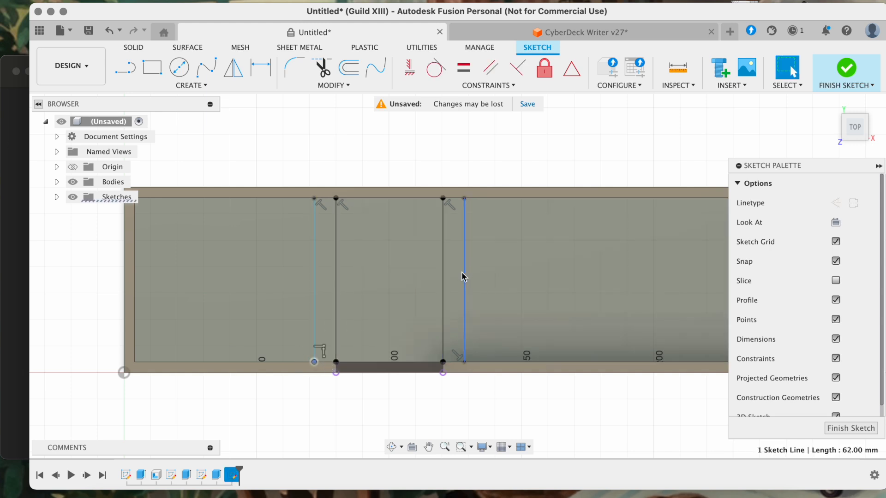
click(443, 152)
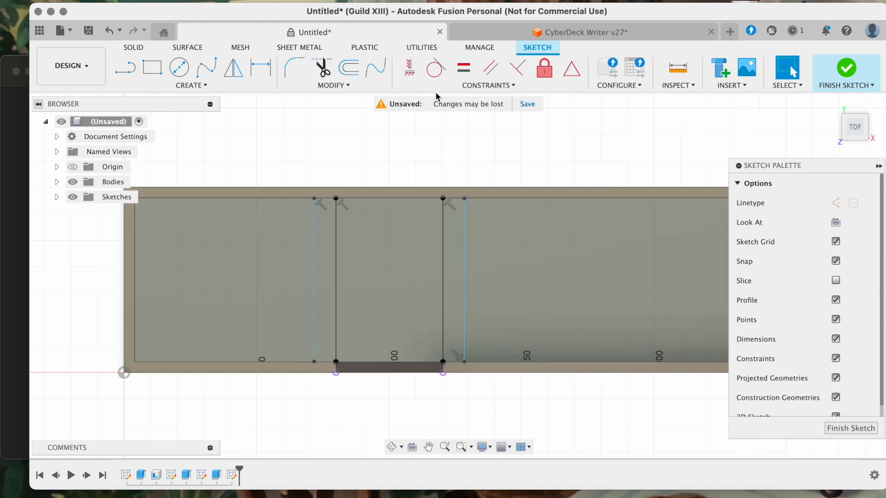
click(410, 68)
click(464, 229)
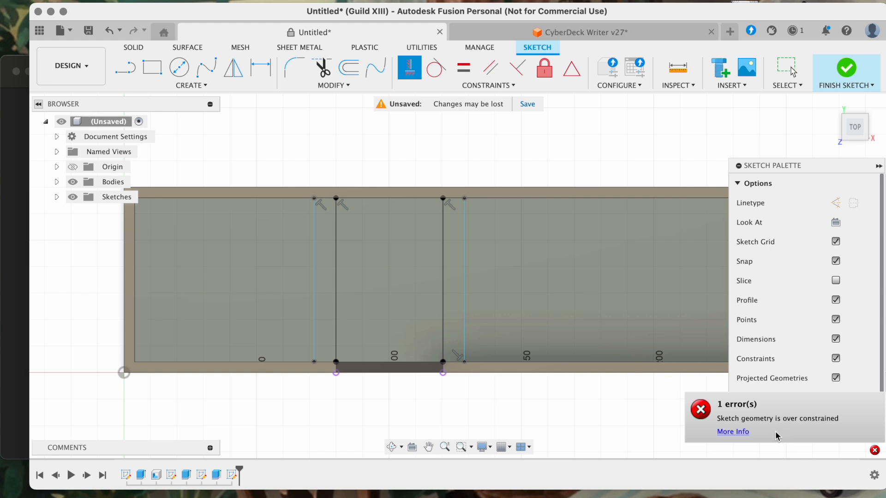
key(Escape)
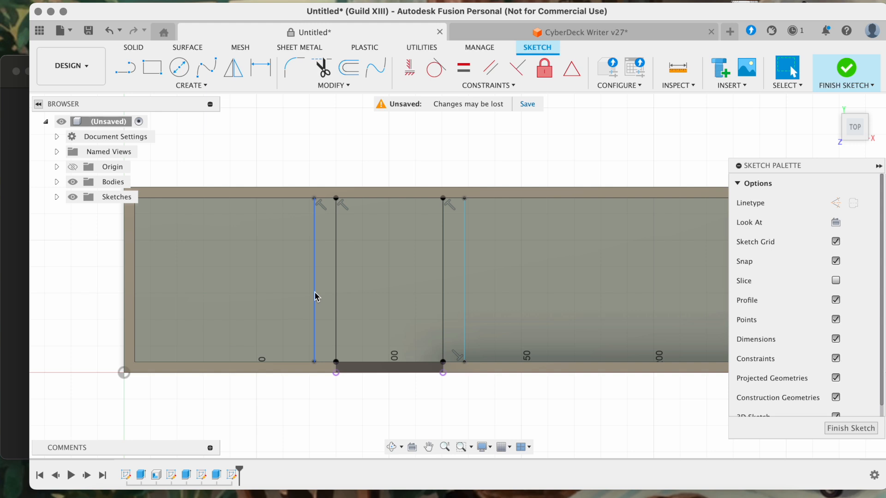
Dimension the gap between the two lines at the slope's upper end to 4 mm
click(316, 295)
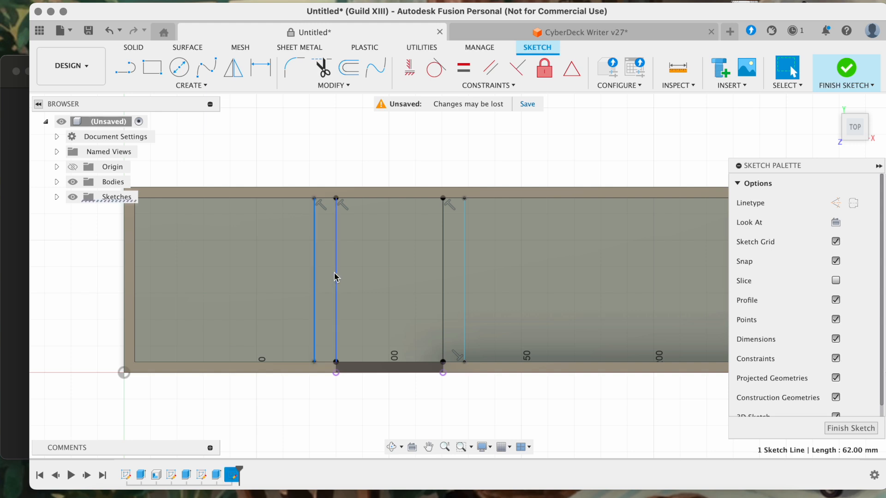
key(d)
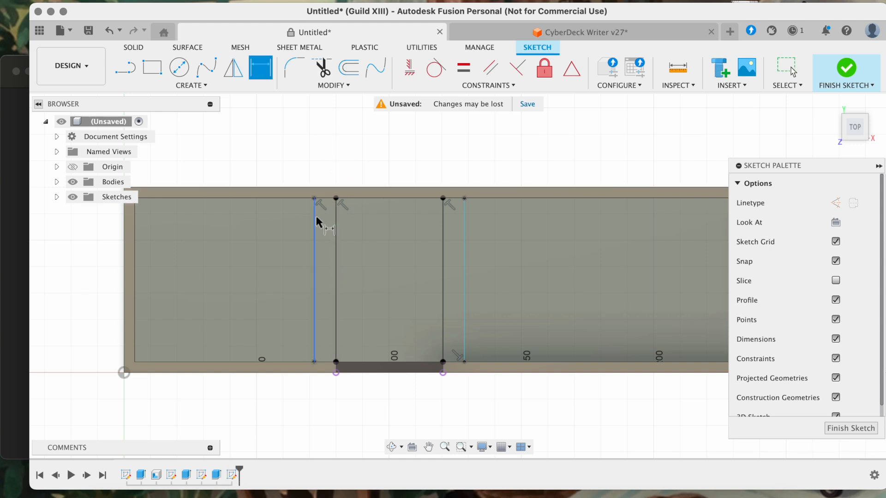
click(335, 219)
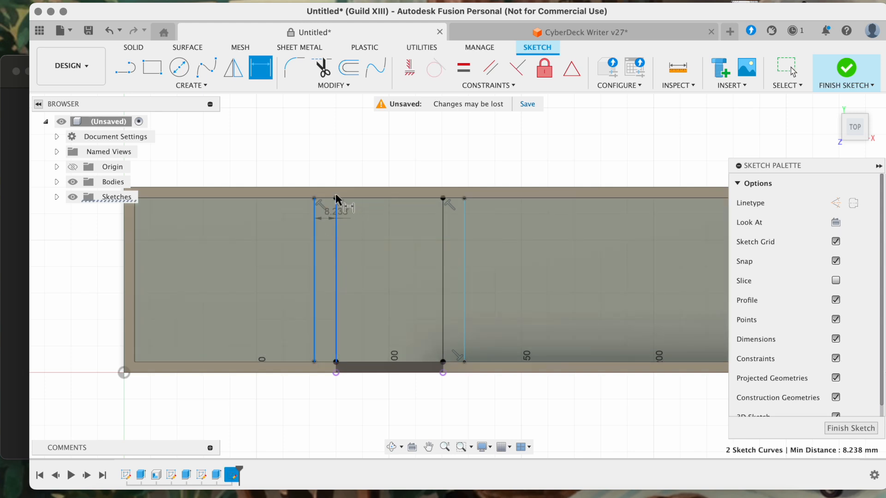
click(329, 161)
text(4)
key(Return)
Dimension the gap between the two lines at the slope's lower end, linking its value to the first gap's dimension
click(444, 257)
click(464, 254)
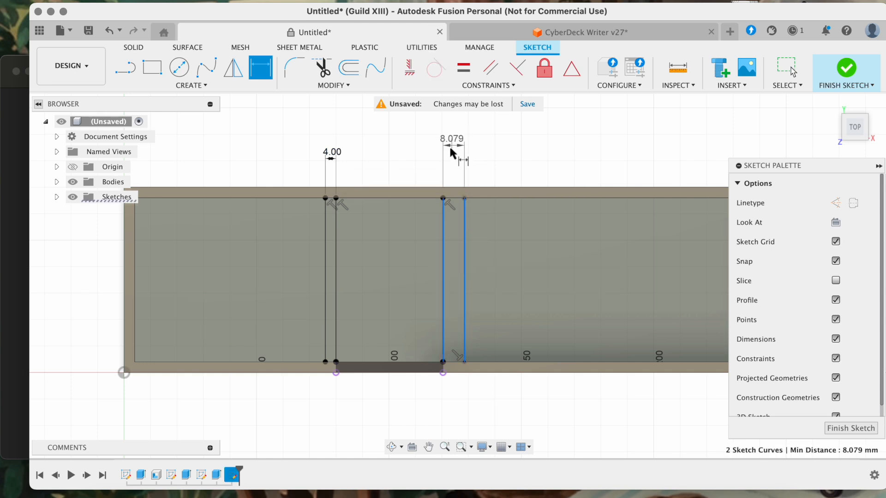
click(449, 160)
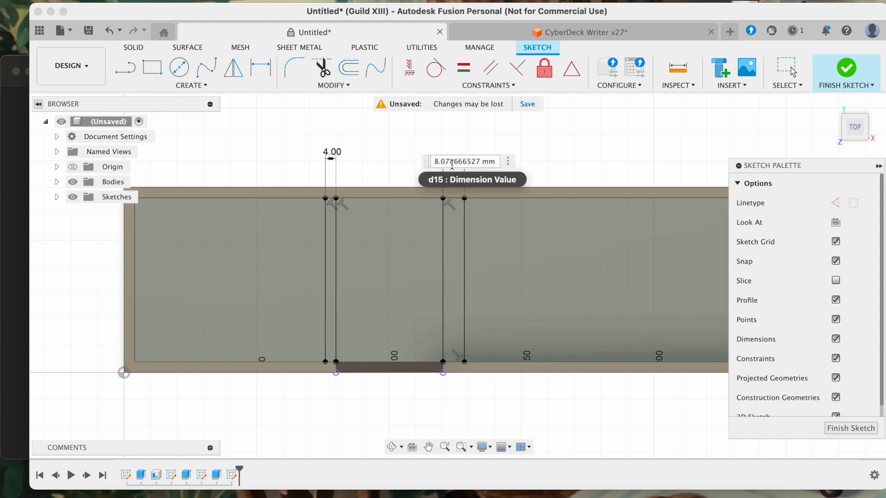
key(BackSpace)
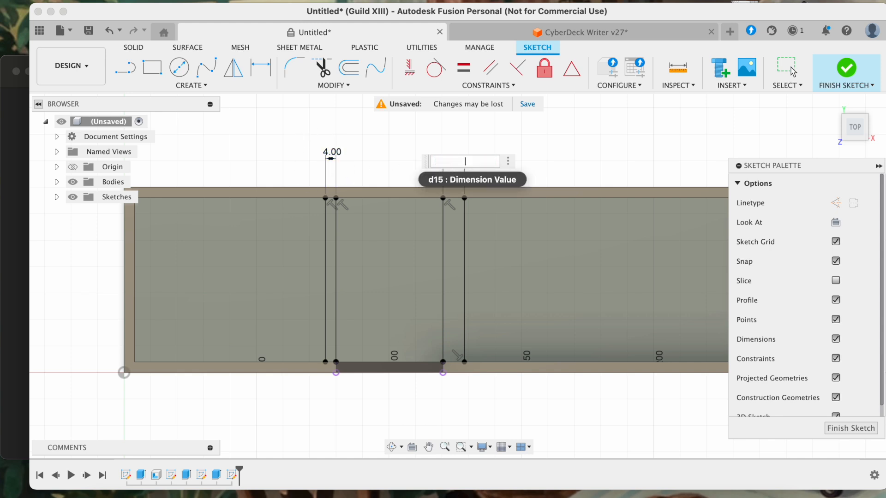
click(332, 154)
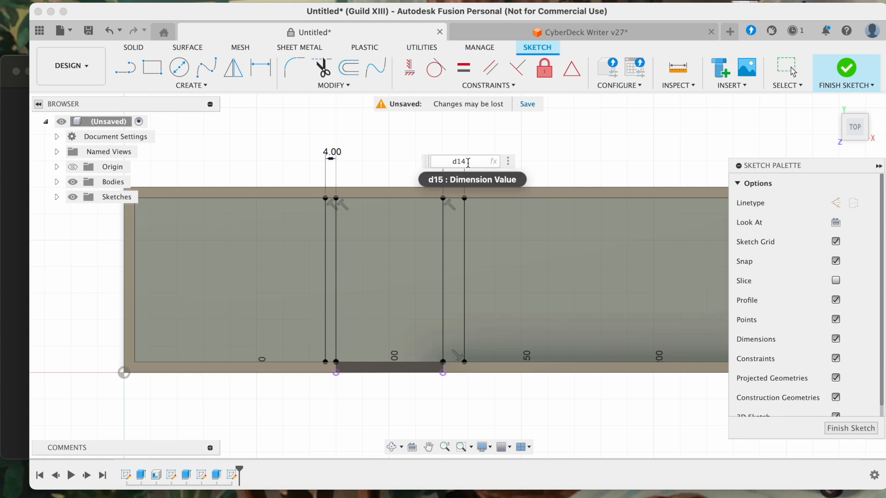
key(Return)
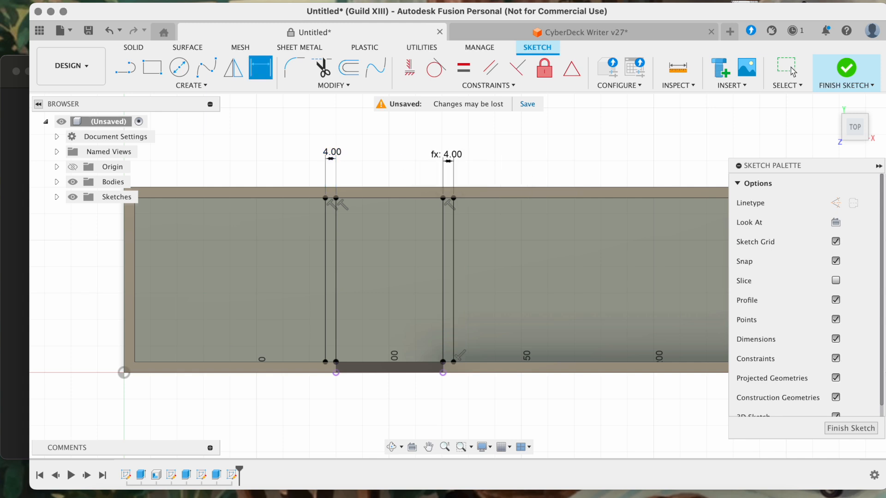
key(Escape)
Test the linked dimensions by setting the first gap to 5 mm, and restore it to 4 mm
double_click(333, 153)
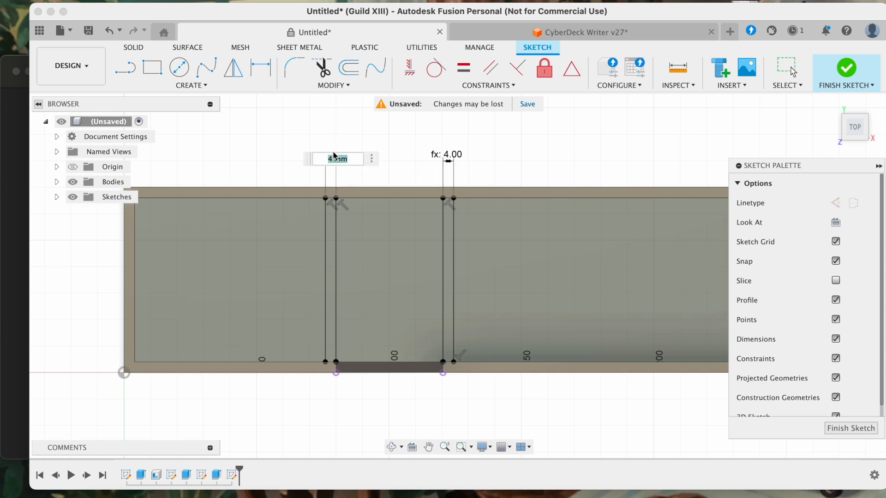
text(5)
key(Return)
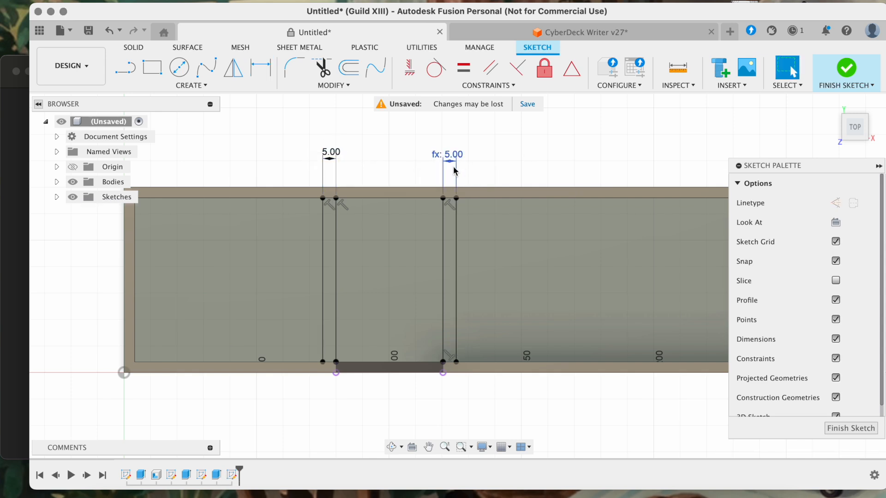
double_click(323, 154)
text(4)
key(Return)
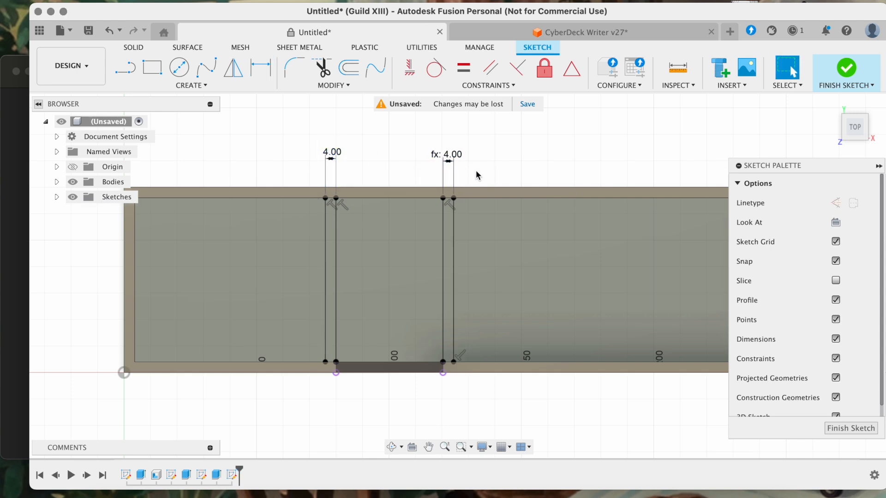
Finish the sketch and try to extrude the divider strip at the slope's upper end to the back wall's rim with the To Object extent
click(846, 429)
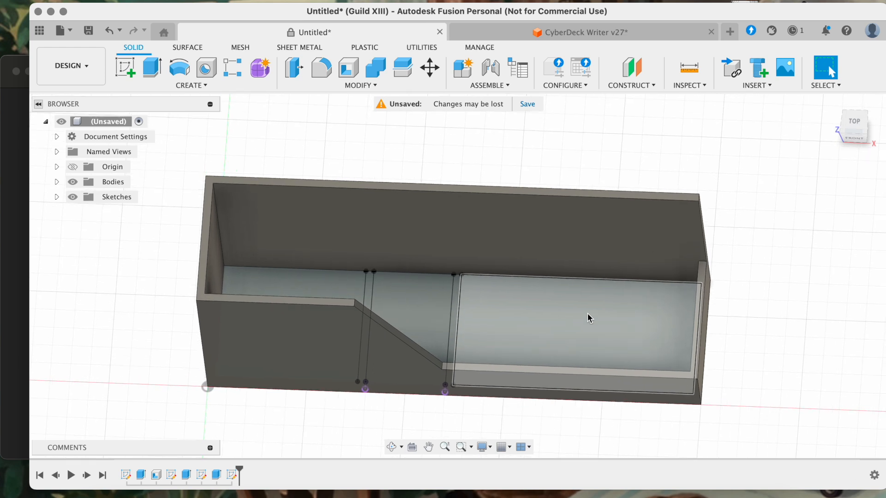
click(147, 73)
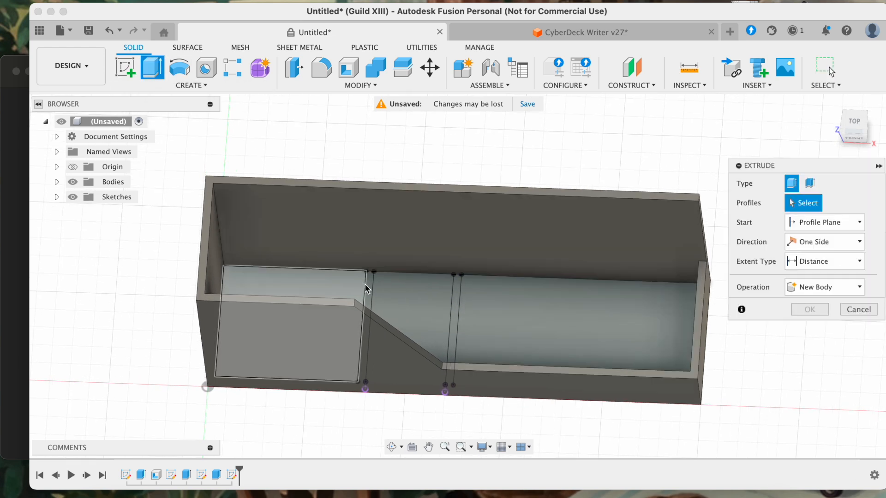
click(368, 290)
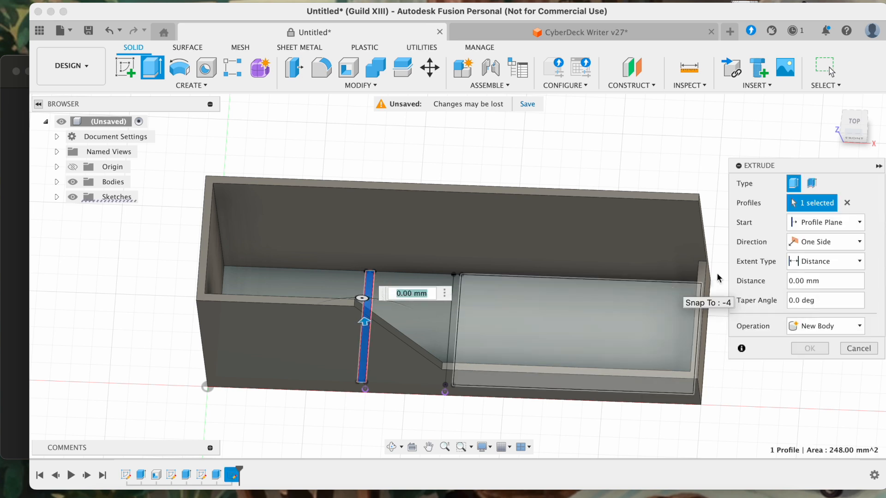
click(802, 263)
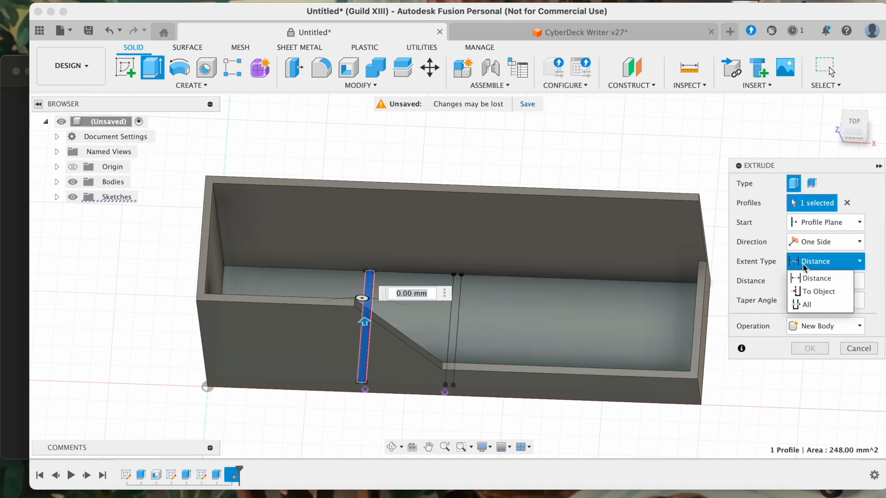
click(816, 293)
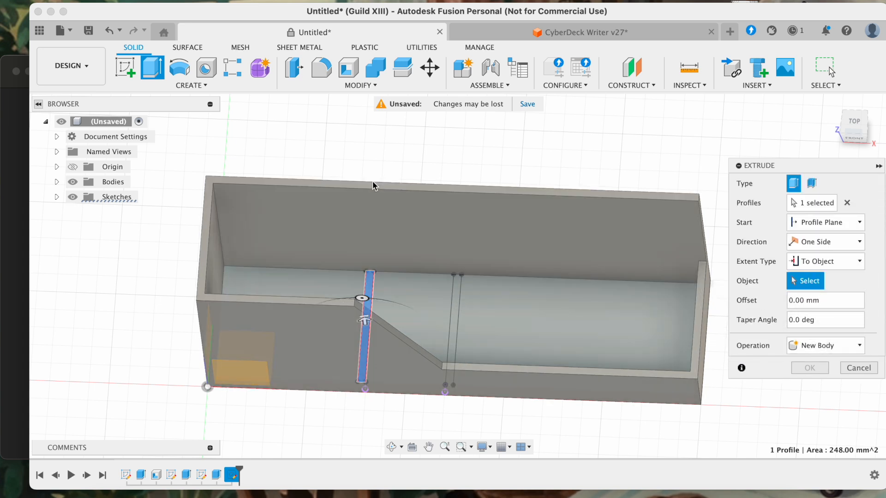
scroll(364, 187, up, 5)
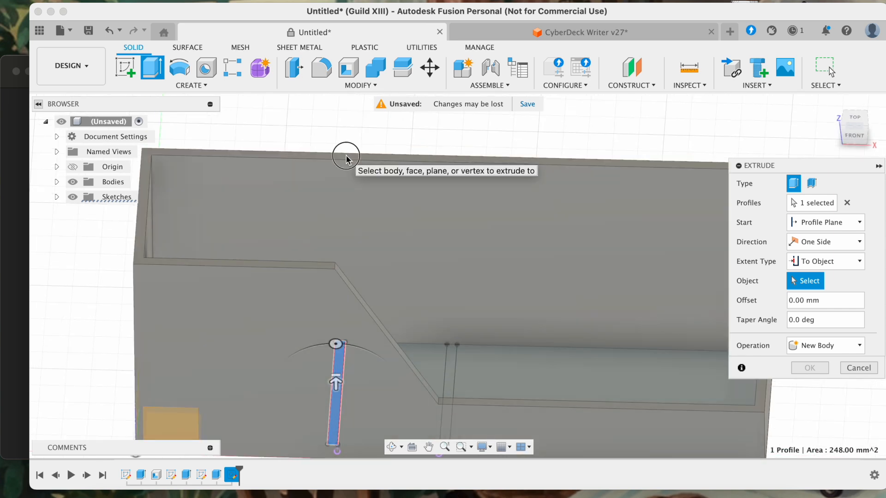
click(346, 156)
scroll(498, 242, down, 3)
click(843, 281)
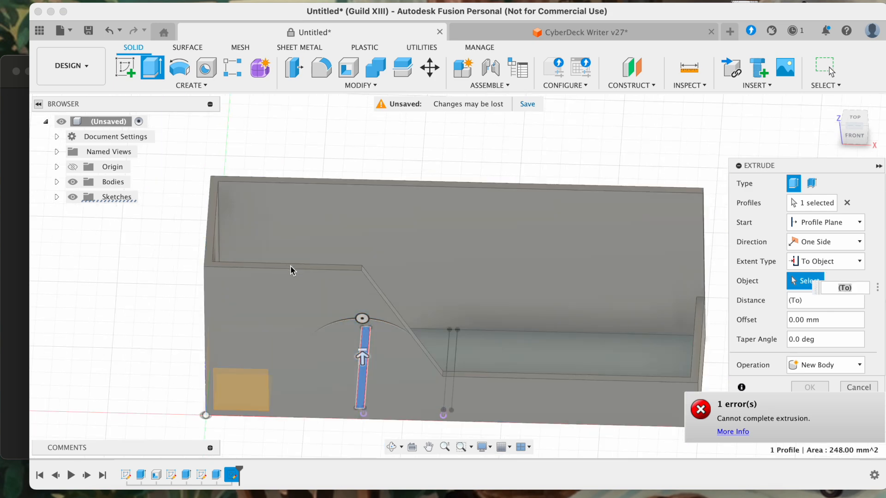
Extrude the divider strip up to the corner vertex at the slope's upper end, joining it to the box
shift+middle_drag(277, 286, 303, 312)
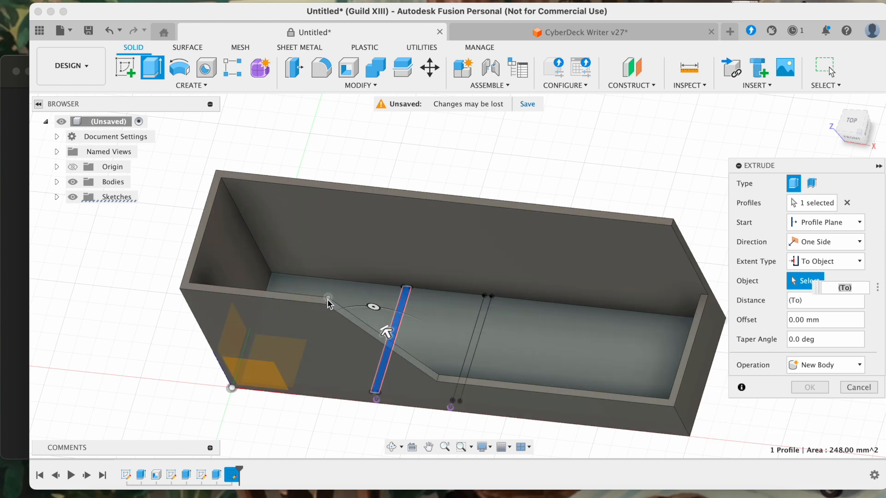
click(328, 300)
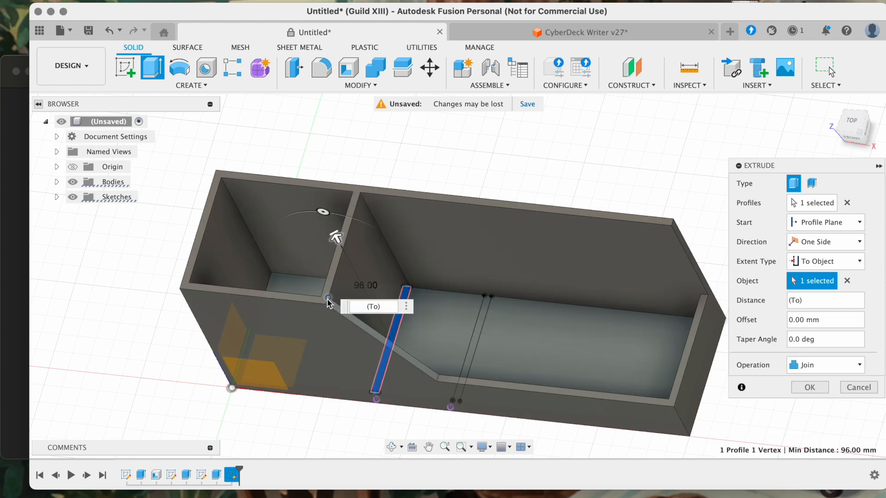
scroll(323, 305, up, 2)
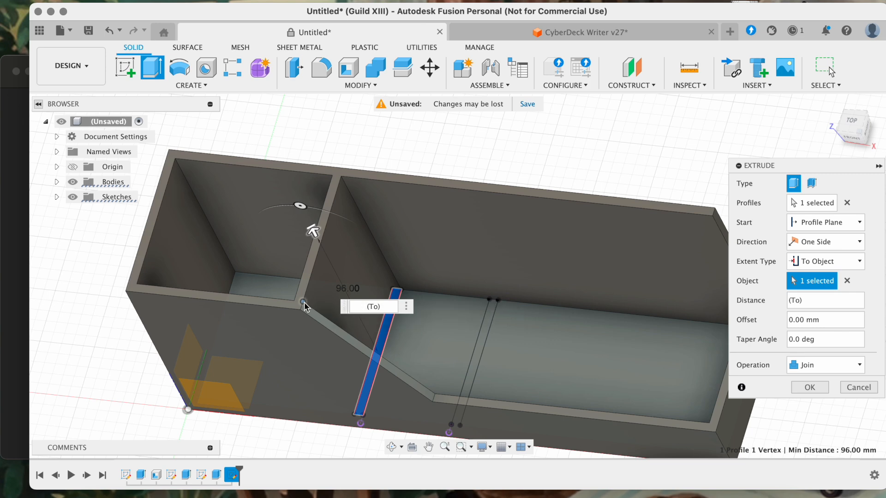
scroll(304, 306, up, 2)
scroll(304, 307, up, 2)
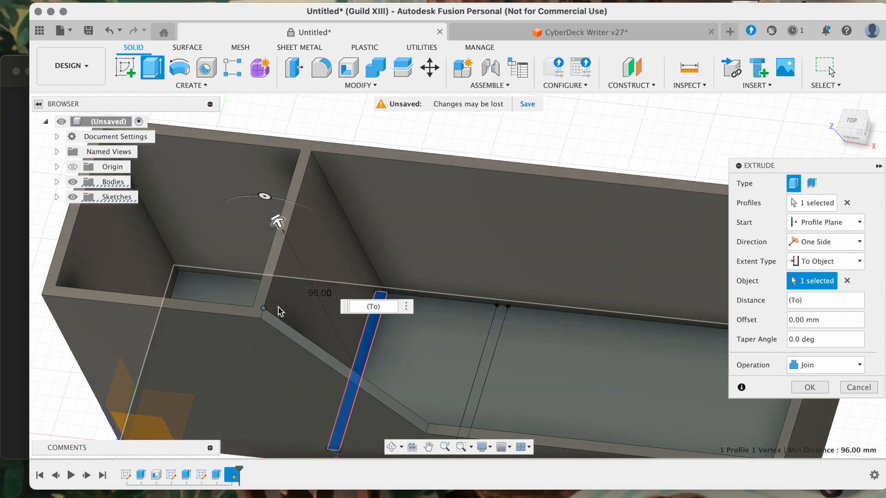
scroll(265, 308, down, 3)
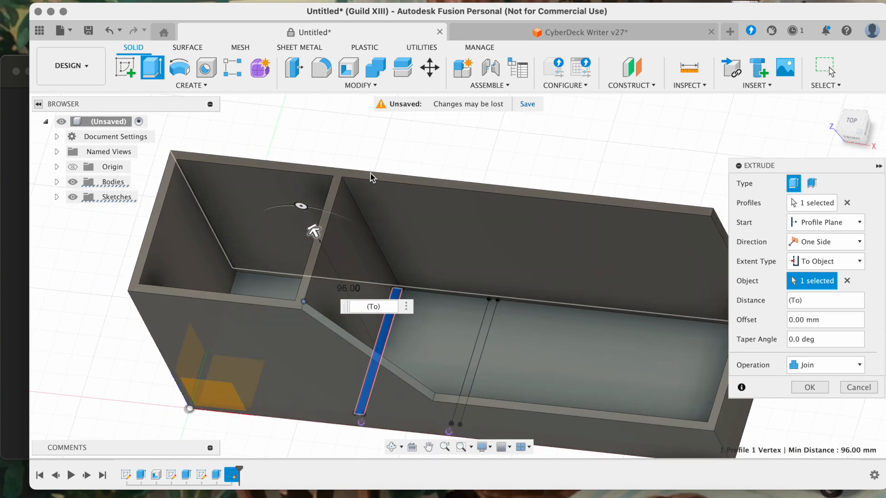
shift+scroll(370, 173, down, 5)
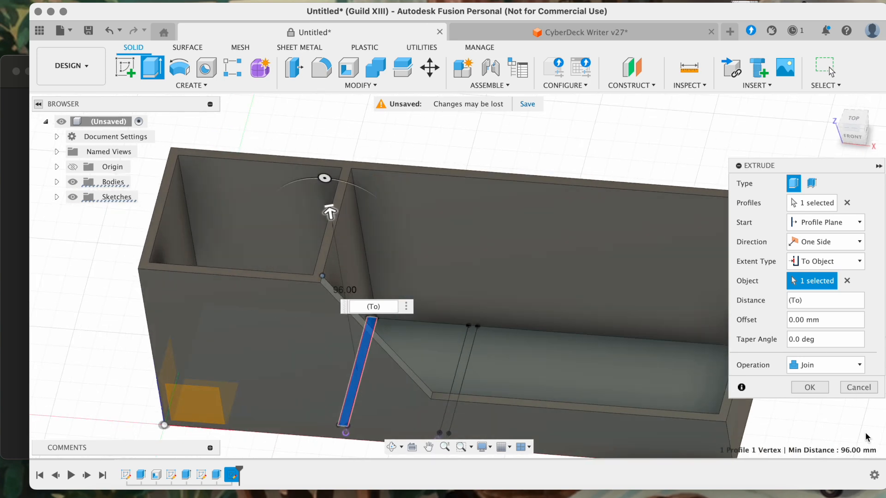
click(809, 388)
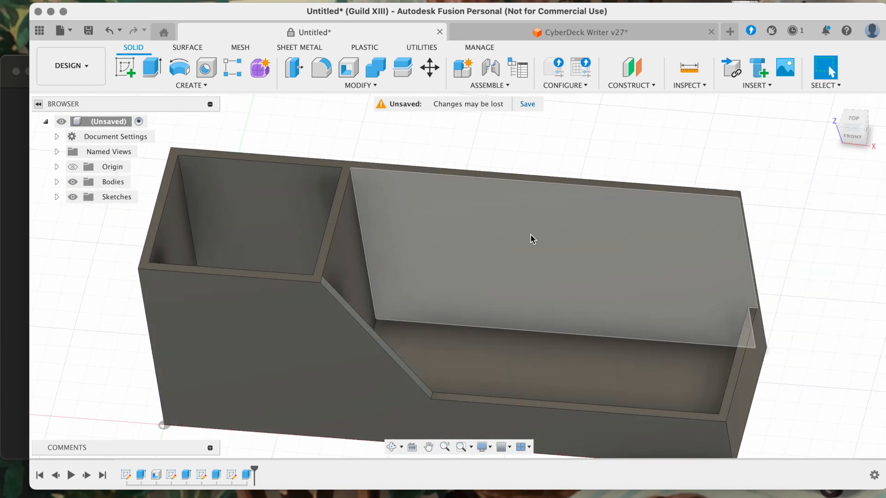
shift+scroll(443, 275, up, 5)
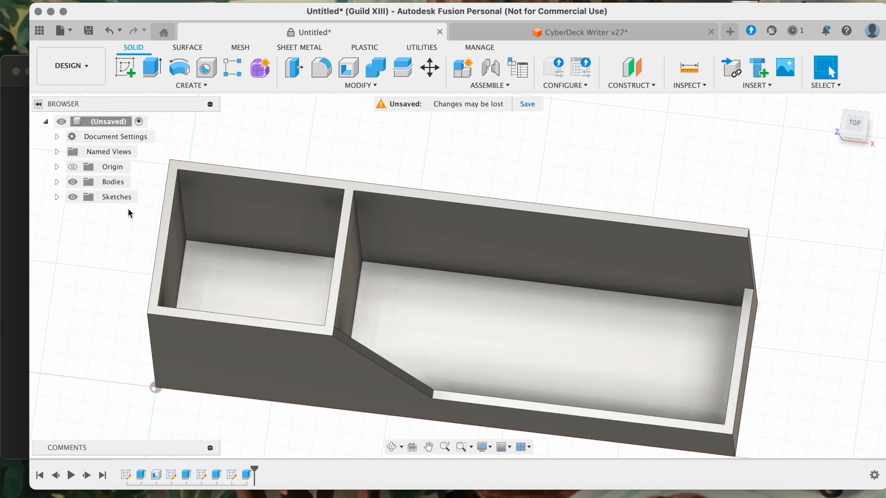
List the sketches and make Sketch4 with the divider strips visible again
click(57, 197)
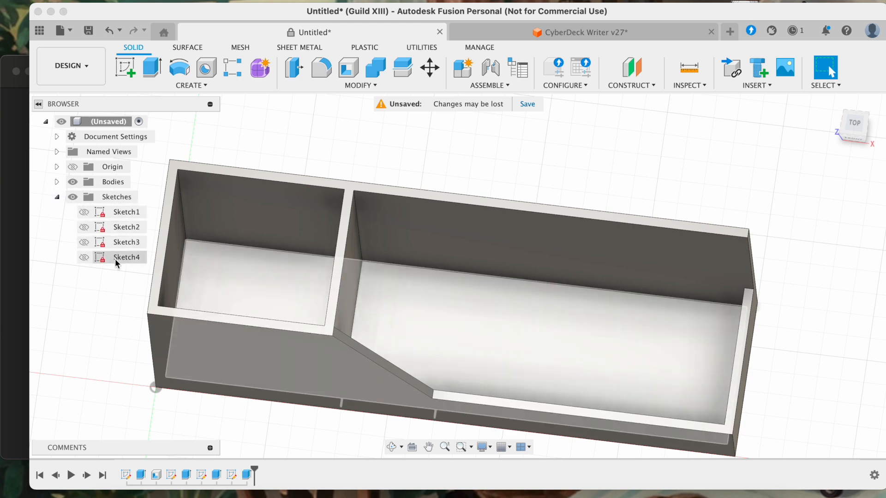
click(82, 257)
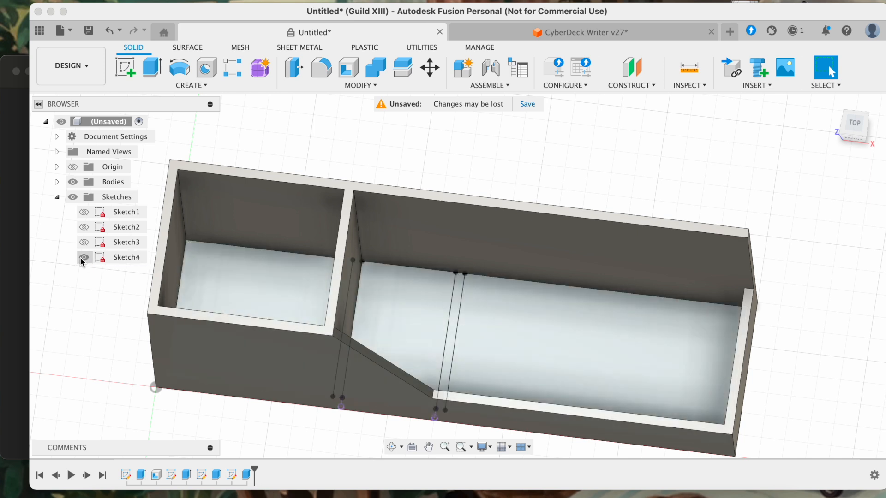
click(83, 258)
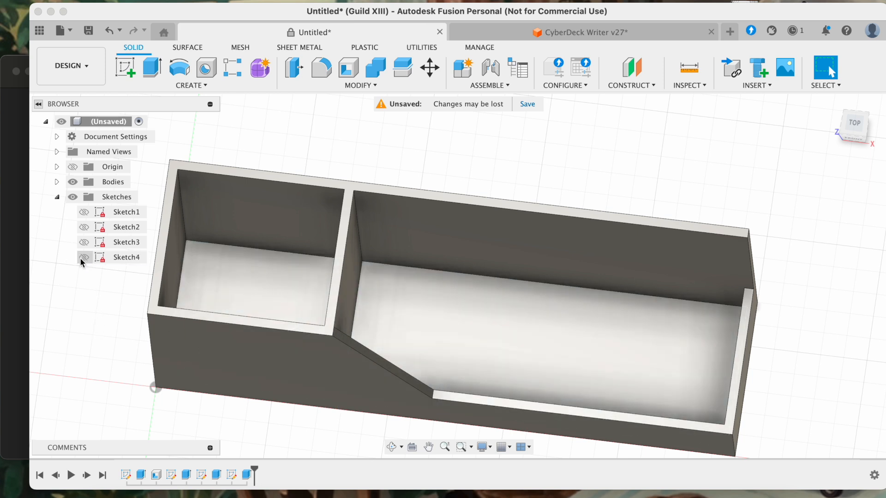
click(83, 258)
click(81, 258)
click(81, 257)
click(83, 258)
click(82, 258)
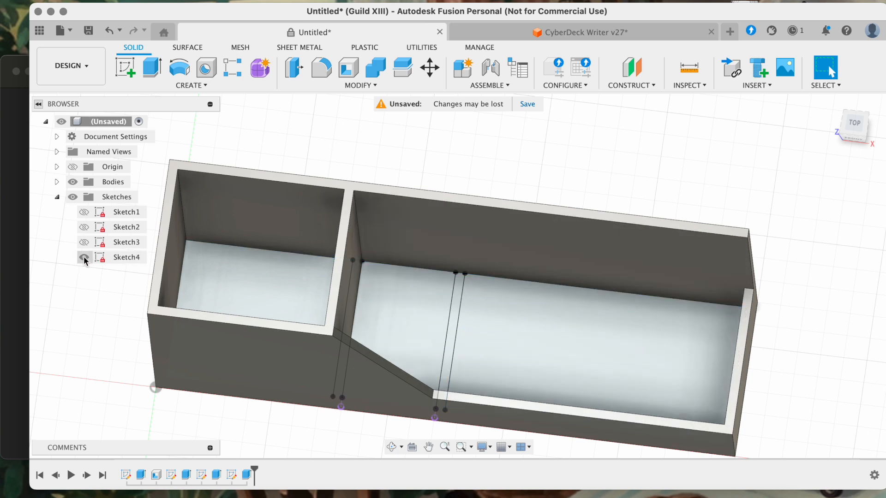
Extrude the second divider strip to the corner vertex at the slope's lower end, joining it to the box, and hide Sketch4
click(156, 73)
click(460, 286)
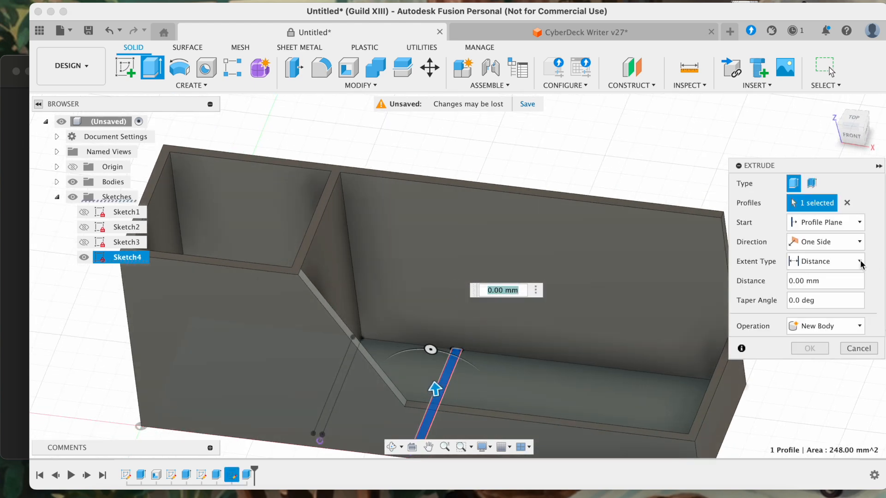
click(805, 261)
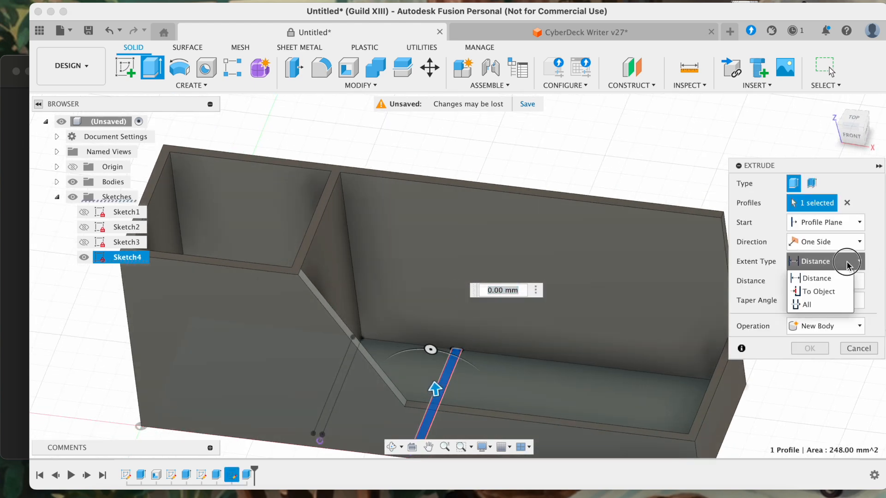
click(829, 295)
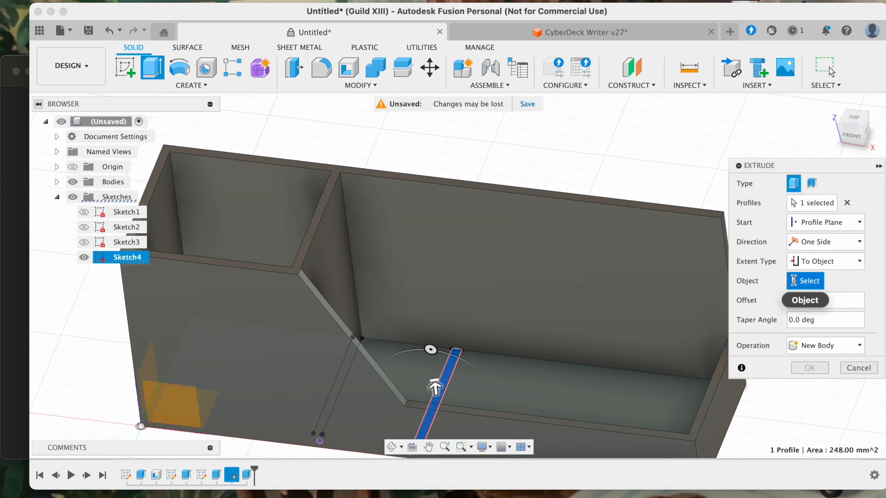
scroll(492, 306, down, 3)
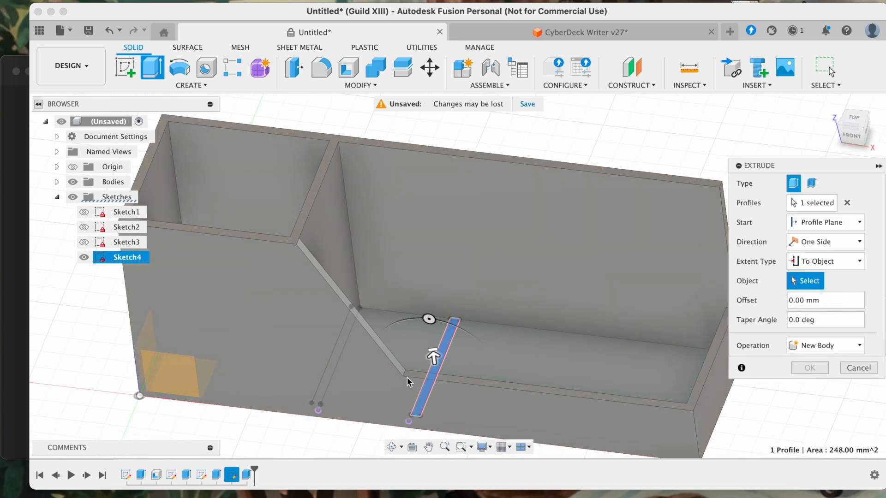
scroll(397, 375, up, 3)
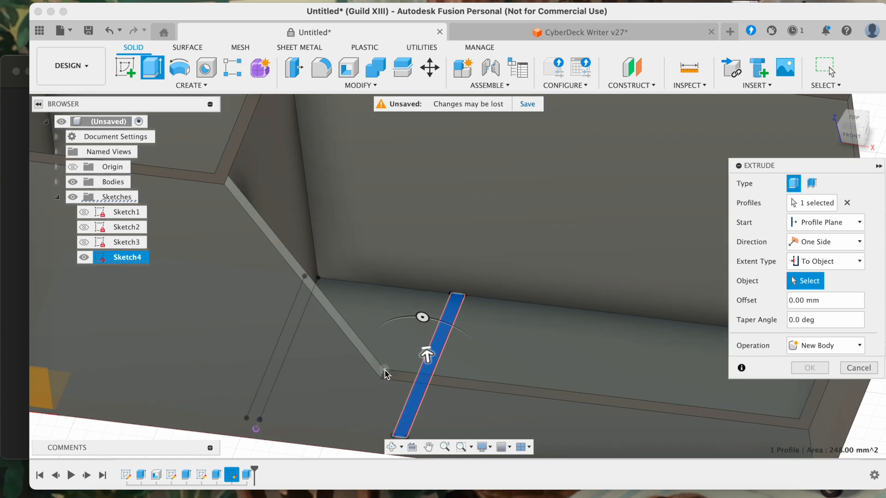
click(384, 370)
scroll(385, 373, down, 3)
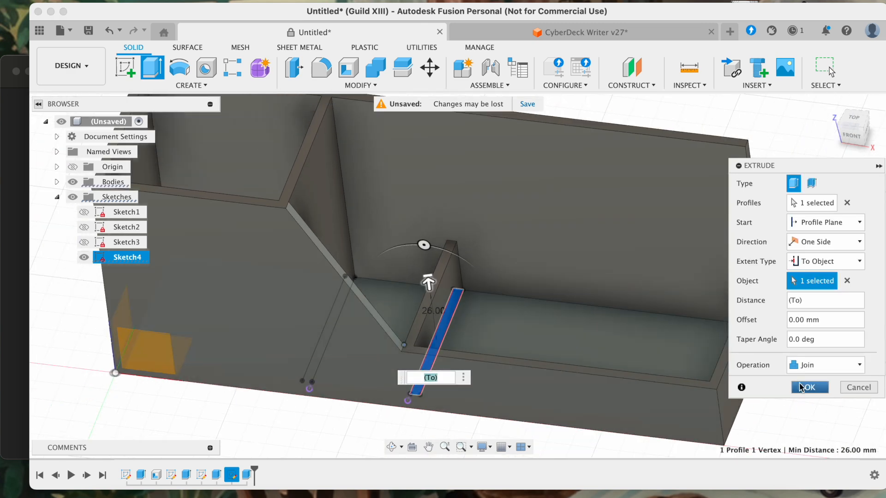
click(808, 387)
scroll(801, 386, down, 3)
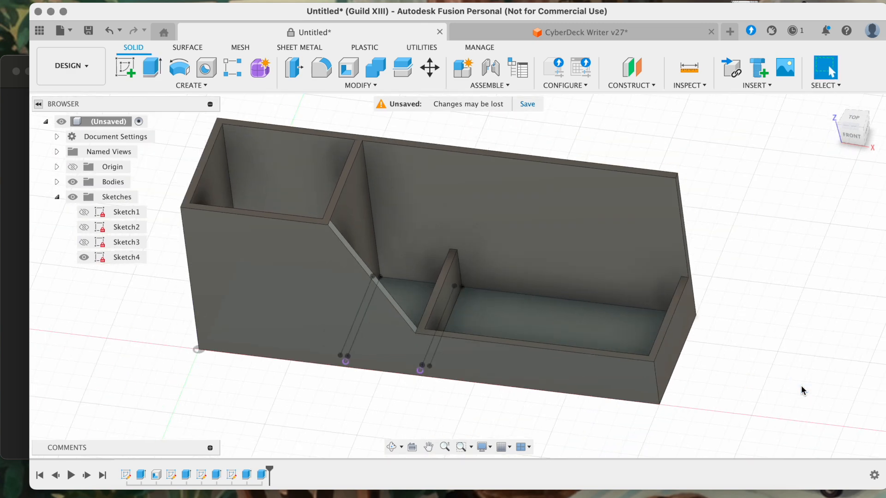
click(84, 257)
mouse_move(220, 377)
shift+middle_down()
mouse_move(220, 341)
mouse_move(231, 377)
shift+middle_up()
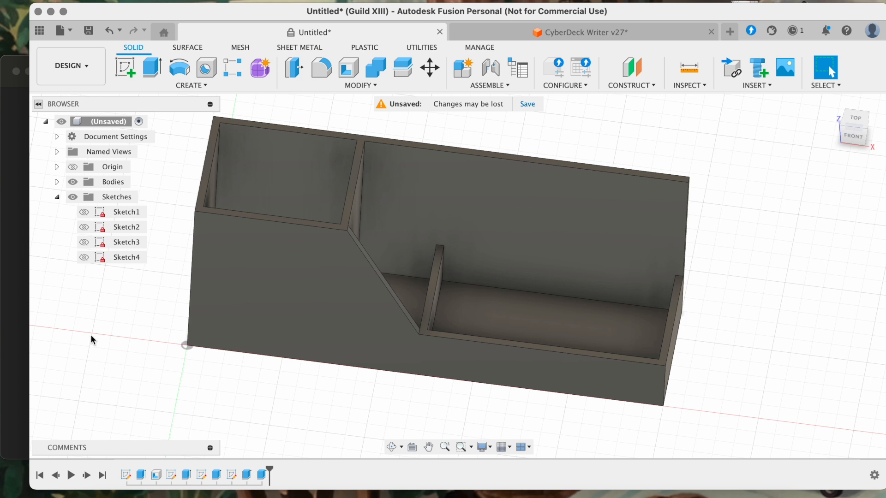
Examine the handle opening in the back wall of the reference image s-l1600.webp and return to Fusion
click(18, 315)
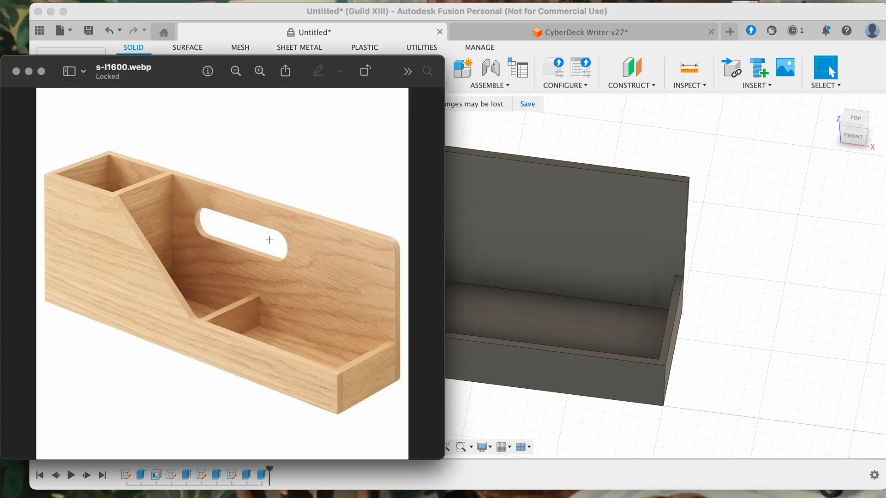
click(495, 129)
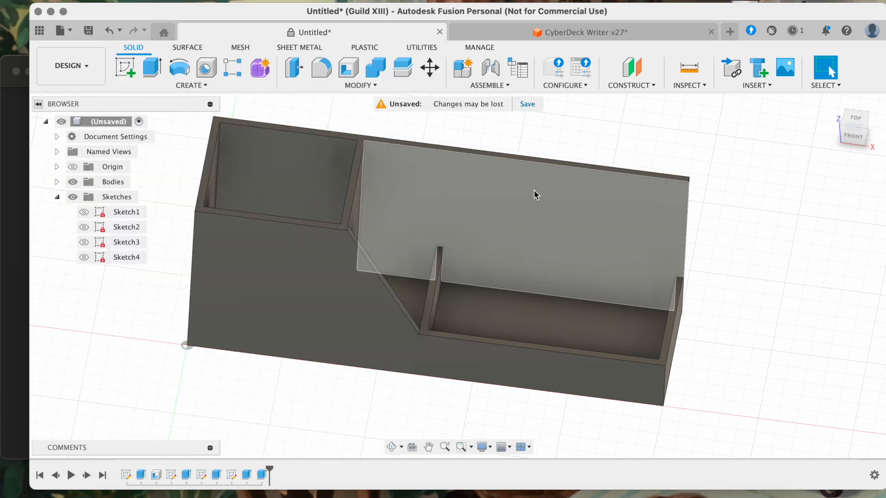
click(18, 229)
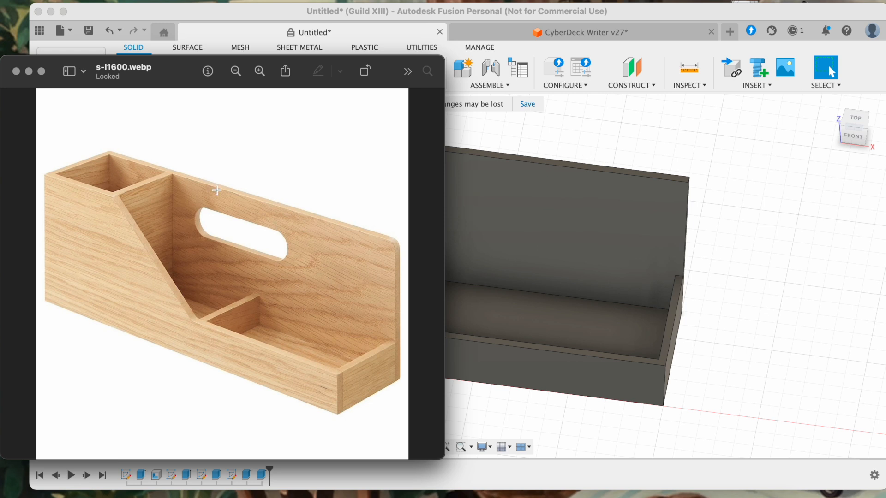
click(524, 139)
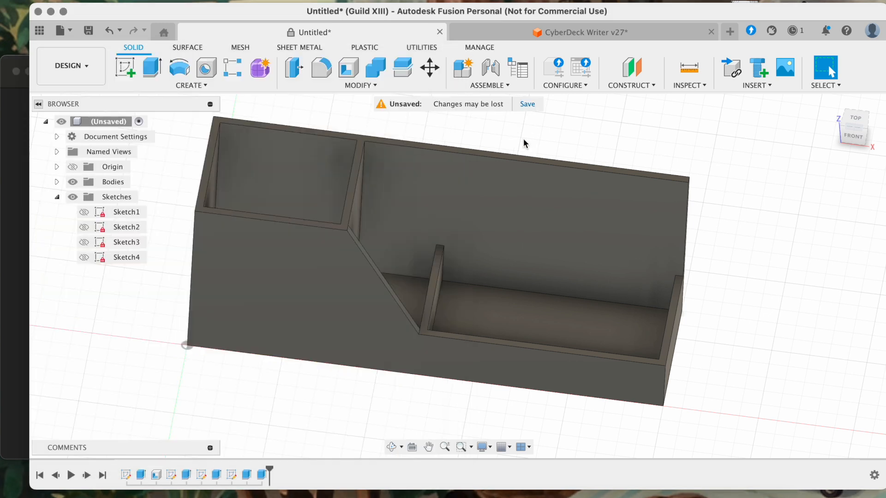
Start a sketch on the back wall's inner face and check the handle opening's placement against the reference image
click(125, 72)
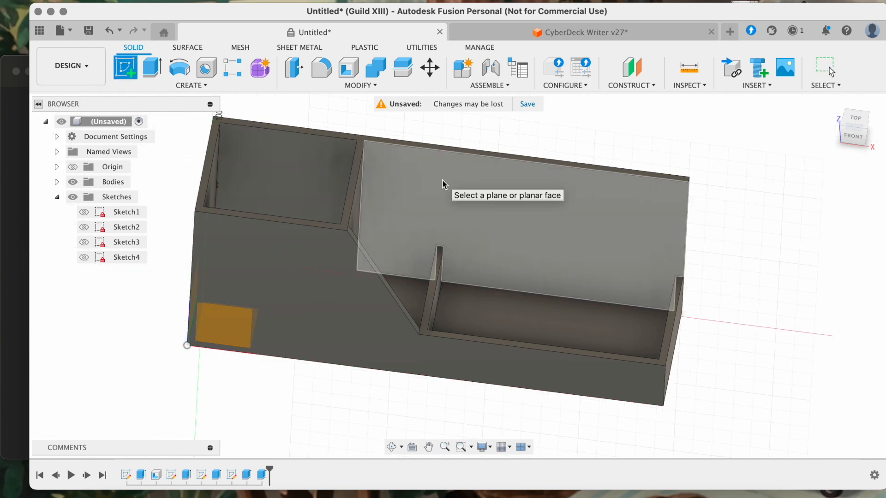
click(442, 180)
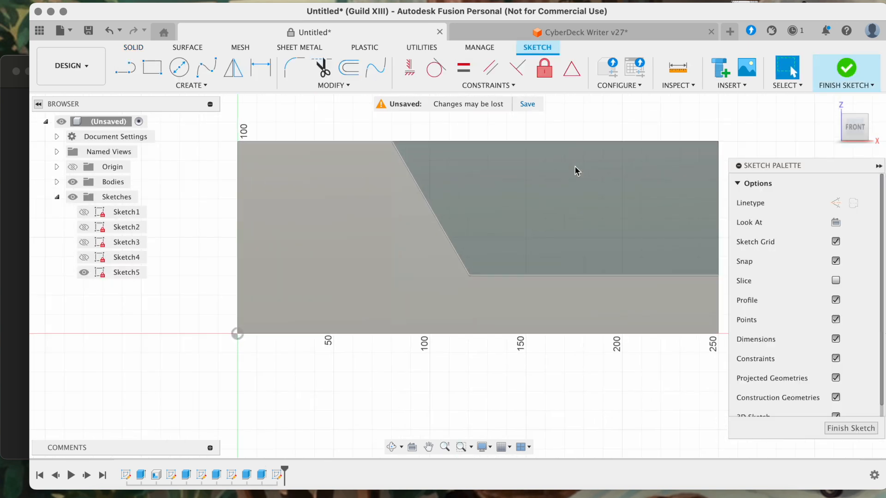
click(16, 173)
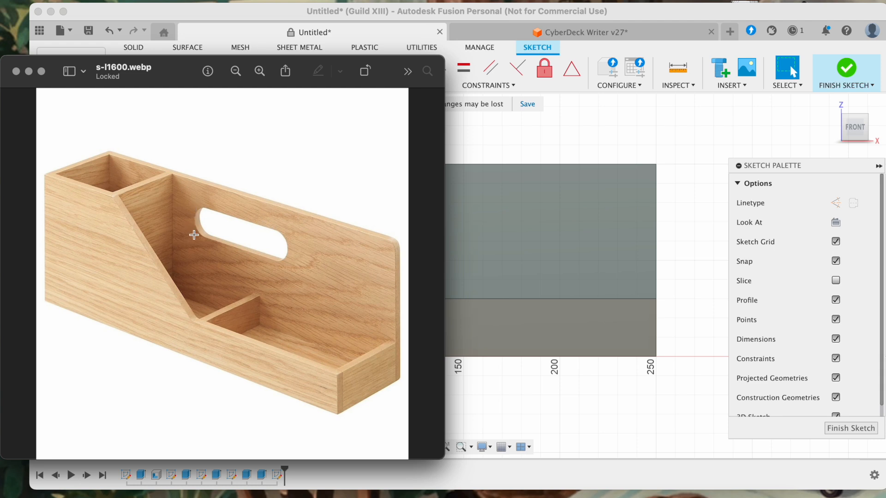
click(502, 161)
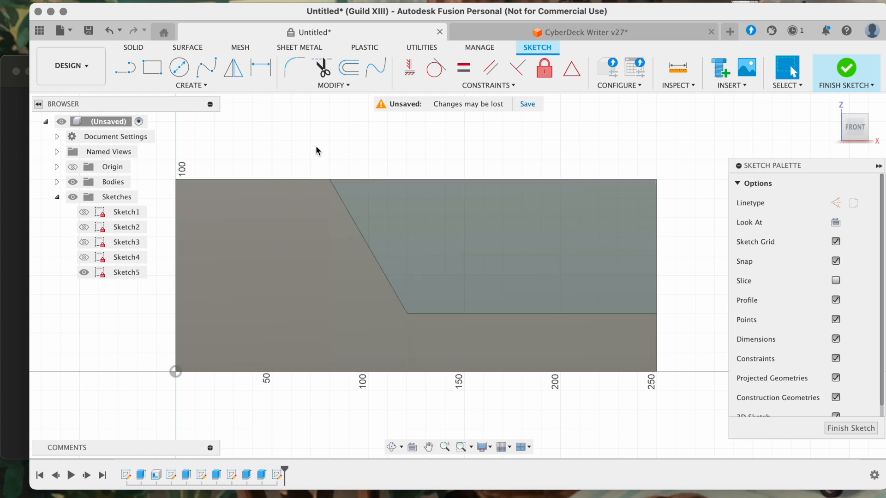
key(super+z)
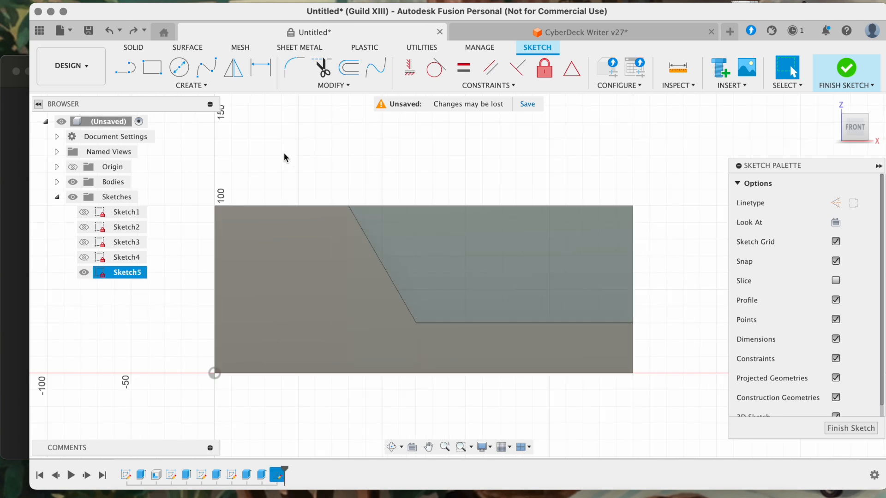
Project the back wall's two upper corner vertices into the sketch with the projection link on
key(p)
click(215, 206)
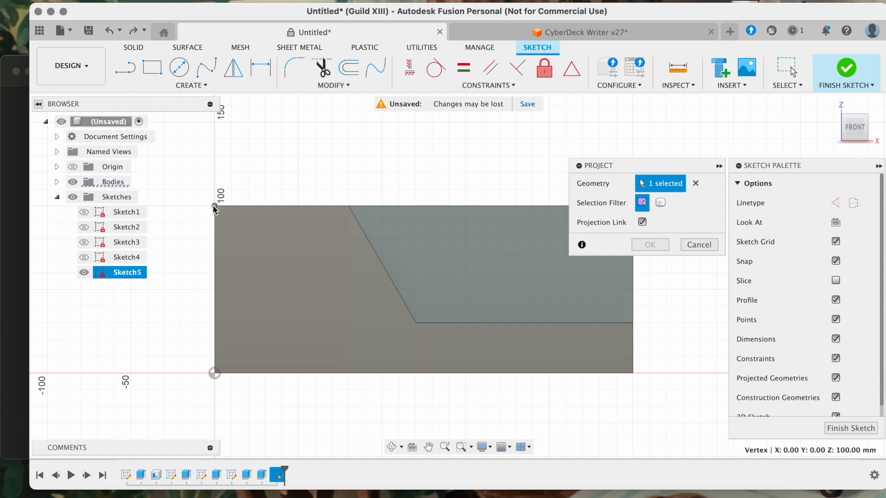
scroll(214, 207, right, 2)
scroll(382, 197, right, 3)
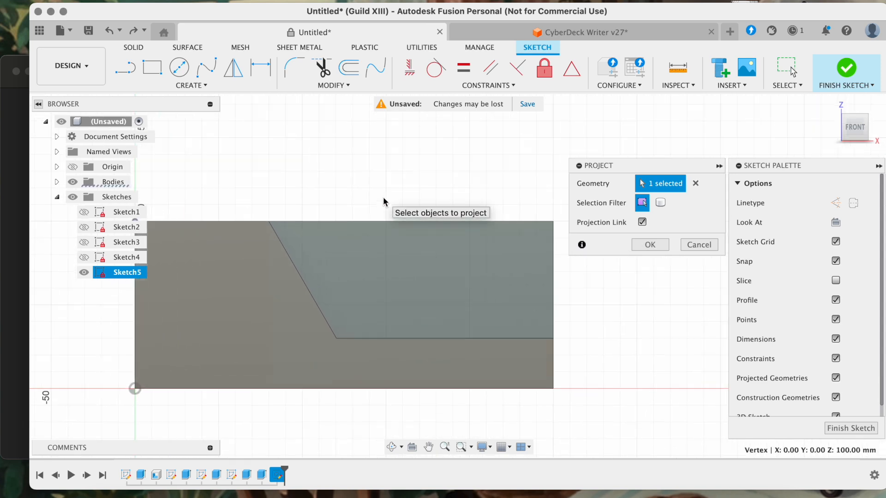
click(539, 220)
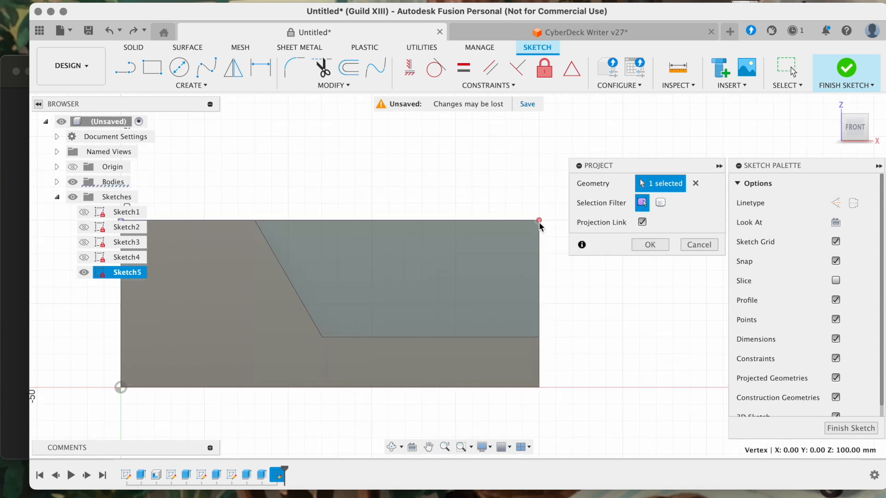
click(661, 245)
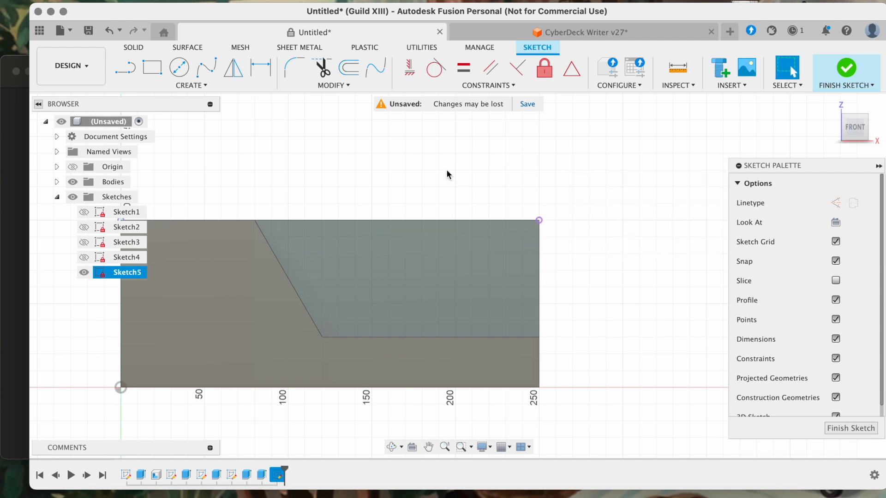
Sketch a line between the two projected corners and a vertical line about 50 mm long down from its midpoint
scroll(447, 170, left, 2)
scroll(408, 172, down, 2)
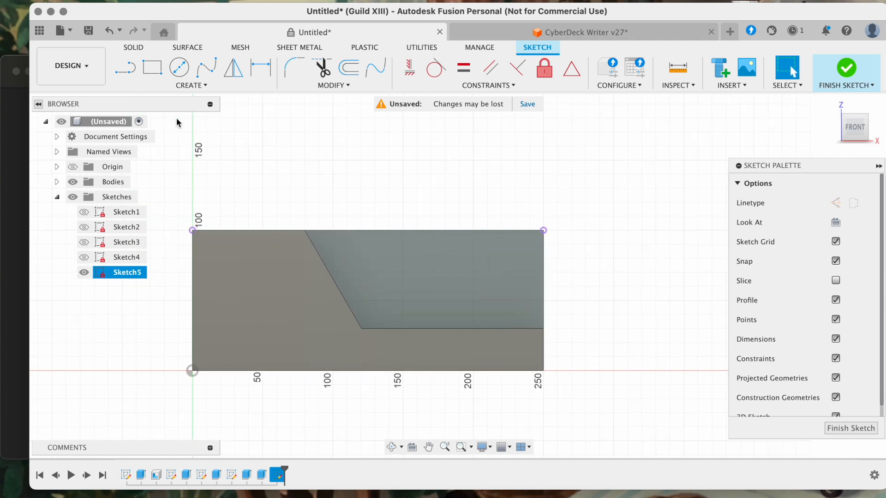
click(125, 68)
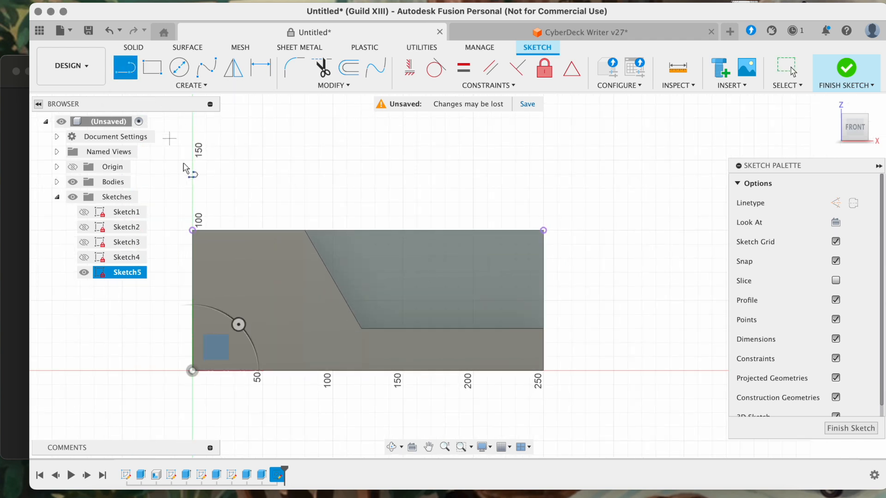
click(193, 230)
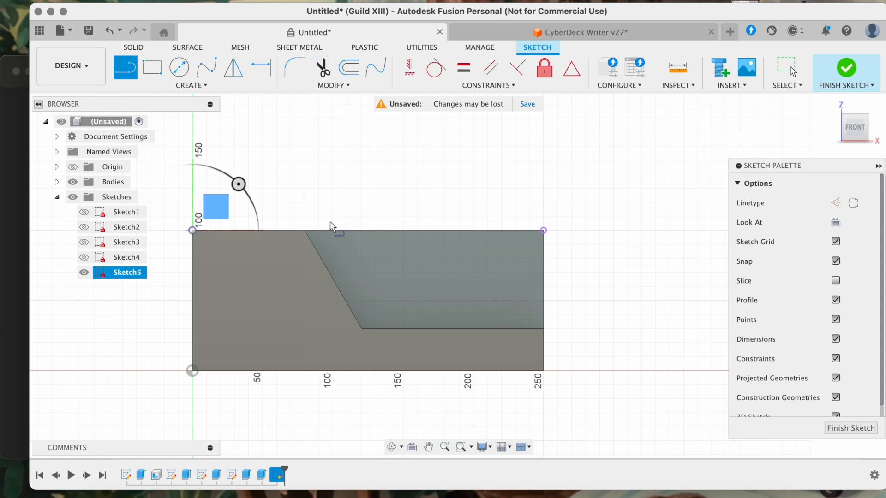
click(544, 230)
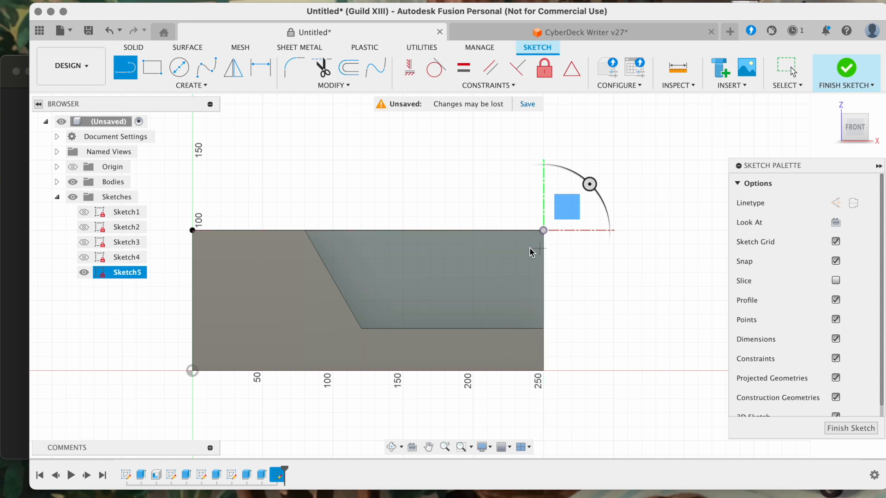
click(368, 231)
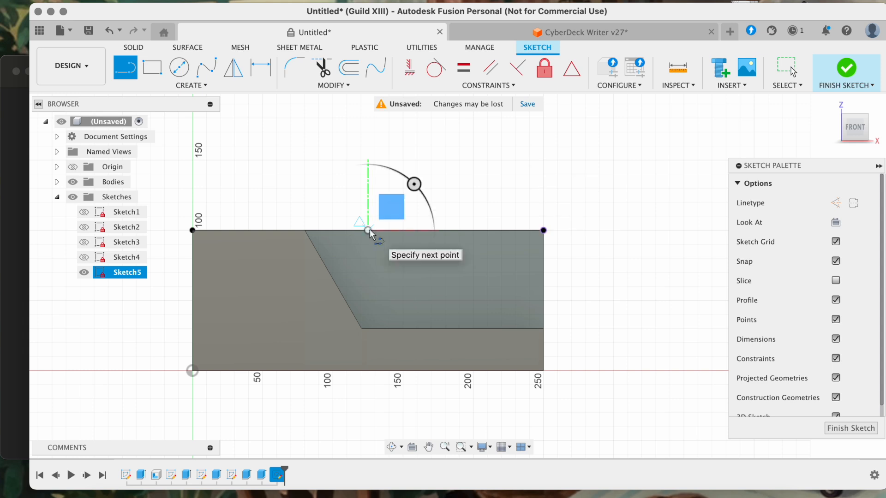
click(369, 300)
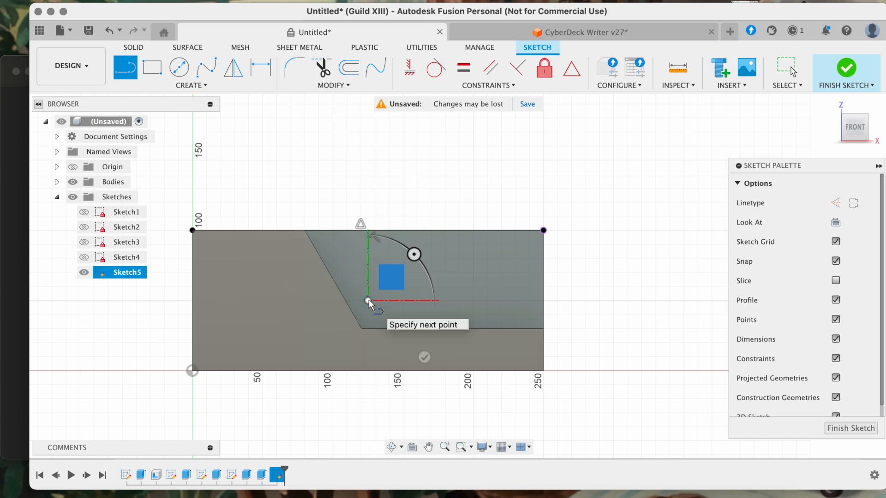
key(Escape)
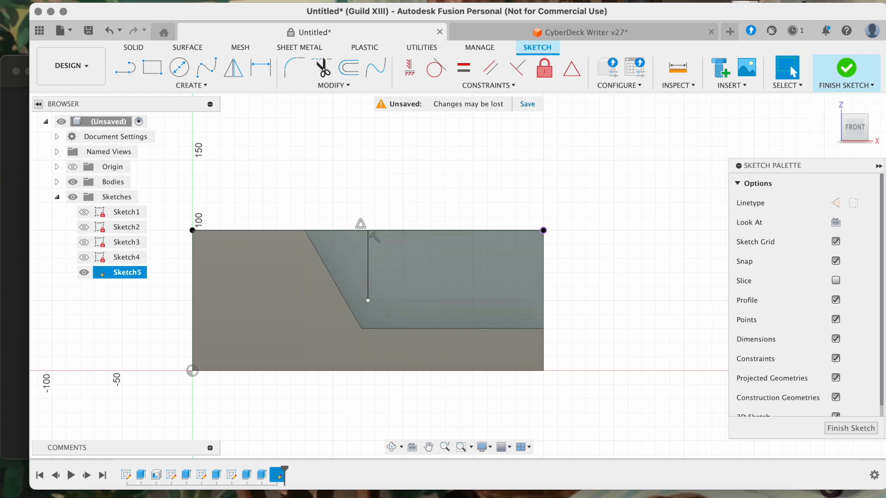
Convert the upper edge line and the vertical midpoint line to construction lines
click(385, 231)
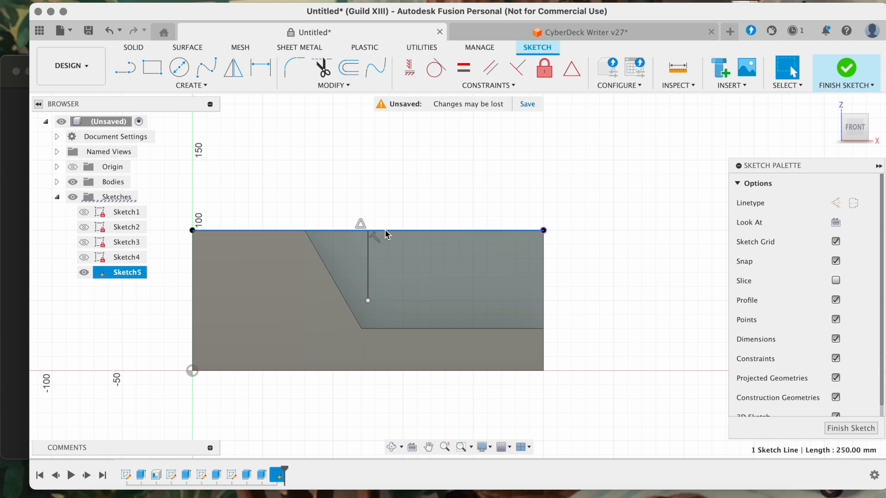
shift+click(367, 254)
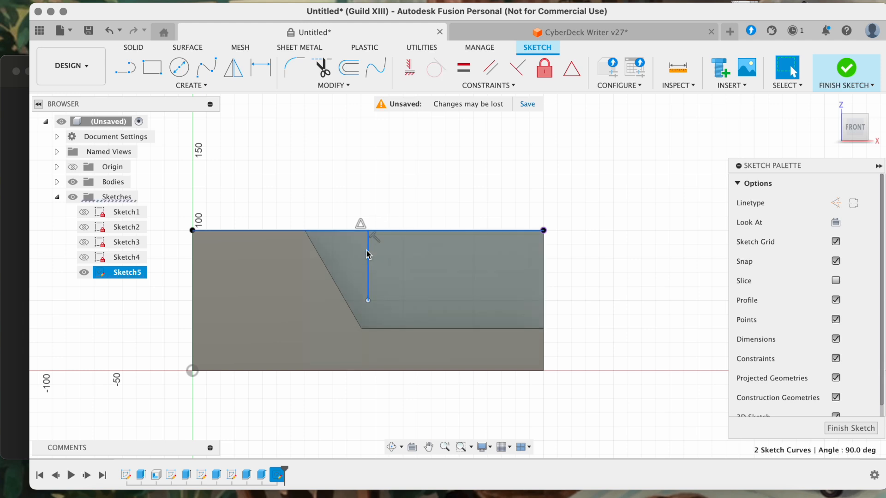
right_click(367, 254)
click(365, 375)
click(376, 192)
scroll(376, 227, up, 3)
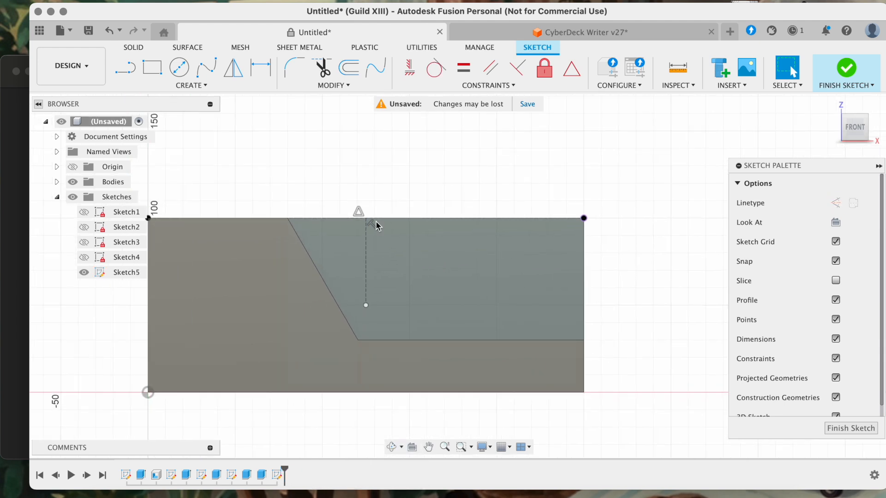
Shorten the vertical construction line to about 22 mm and check the handle opening's height against the reference image
drag(366, 305, 366, 257)
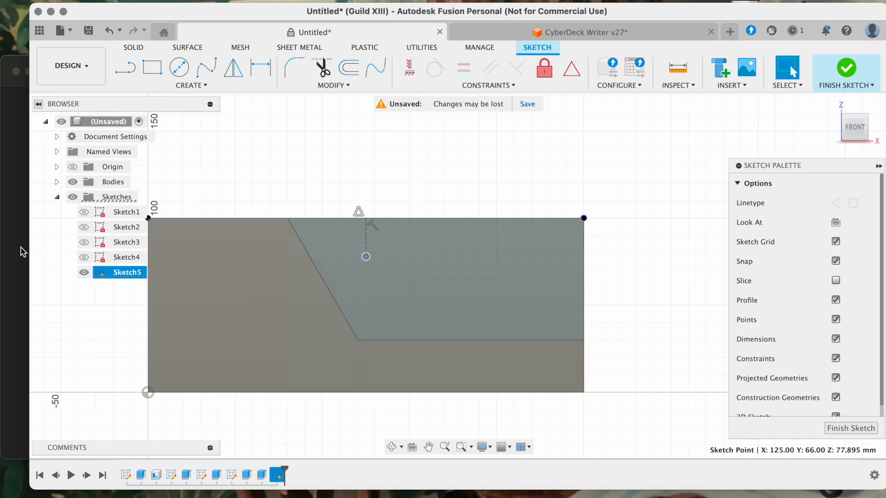
click(20, 252)
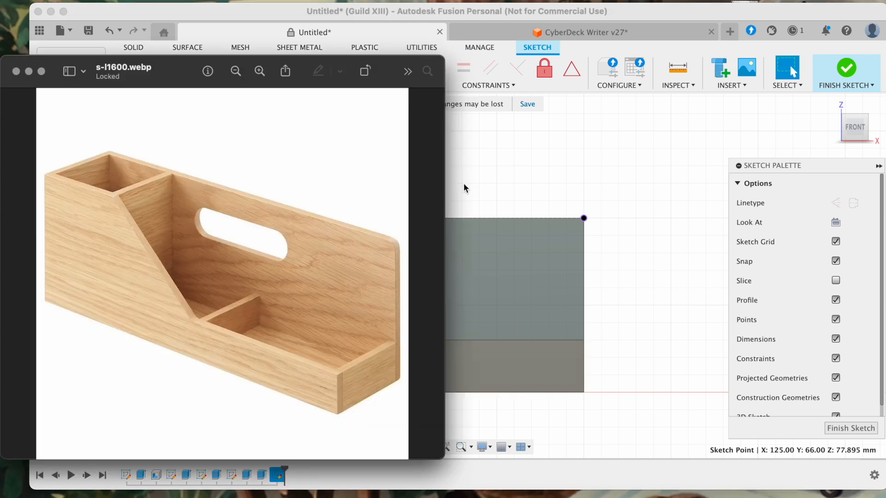
click(468, 197)
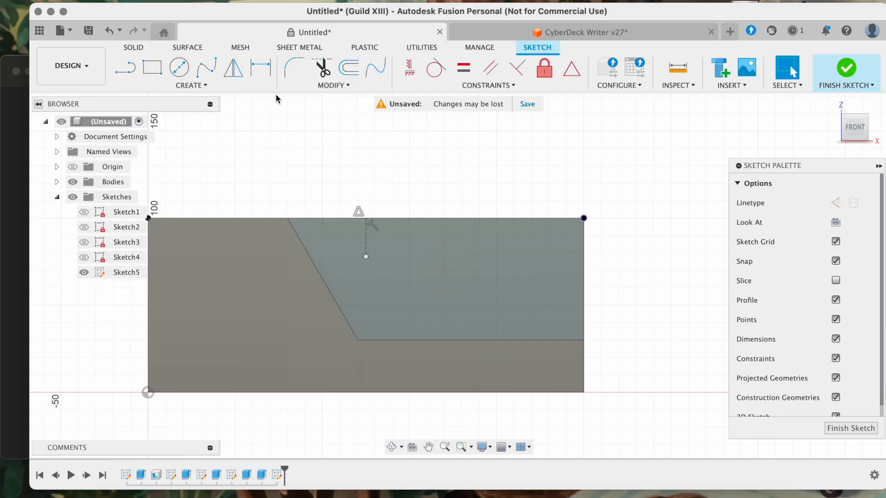
Sketch a horizontal center point slot, 20 mm wide, centered on the lower end of the vertical construction line
click(197, 86)
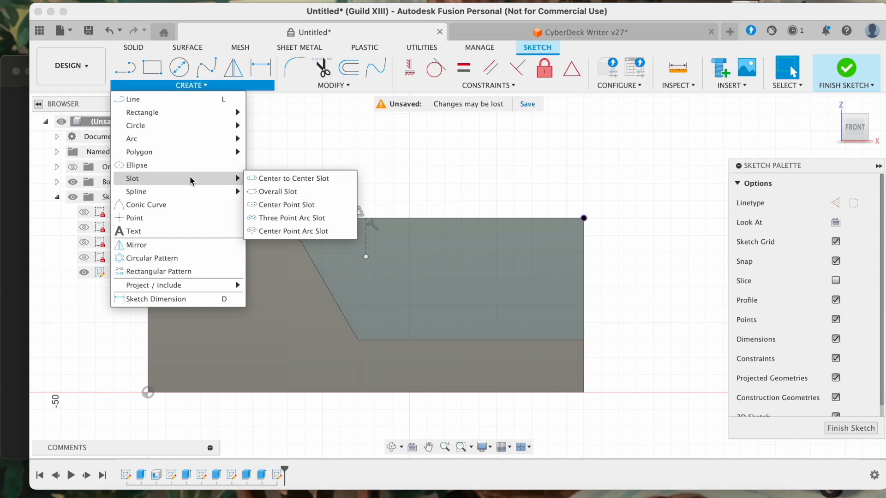
mouse_move(236, 180)
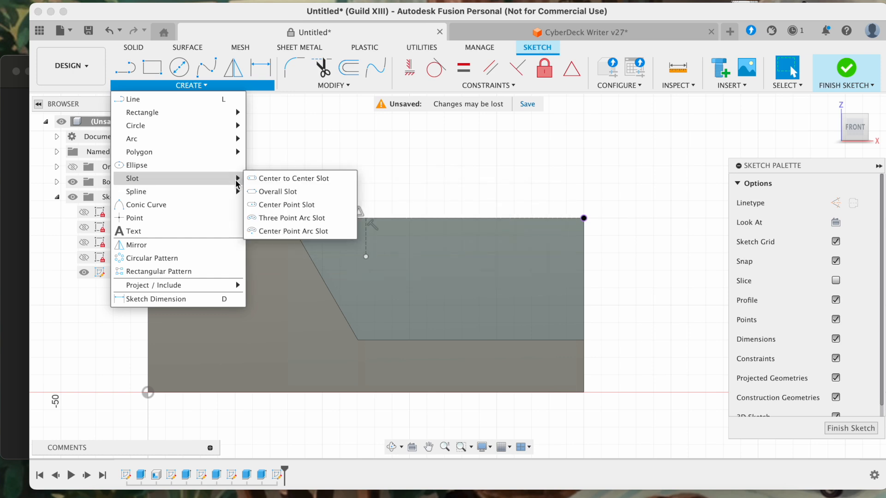
click(275, 206)
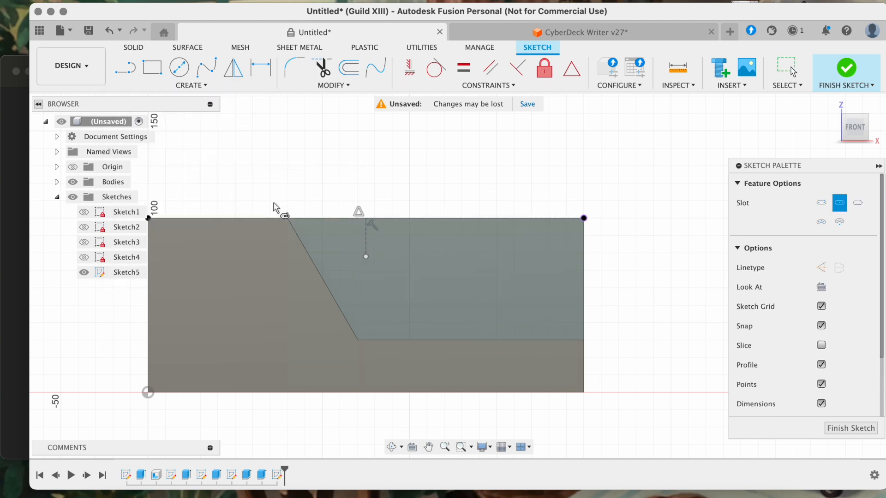
click(369, 257)
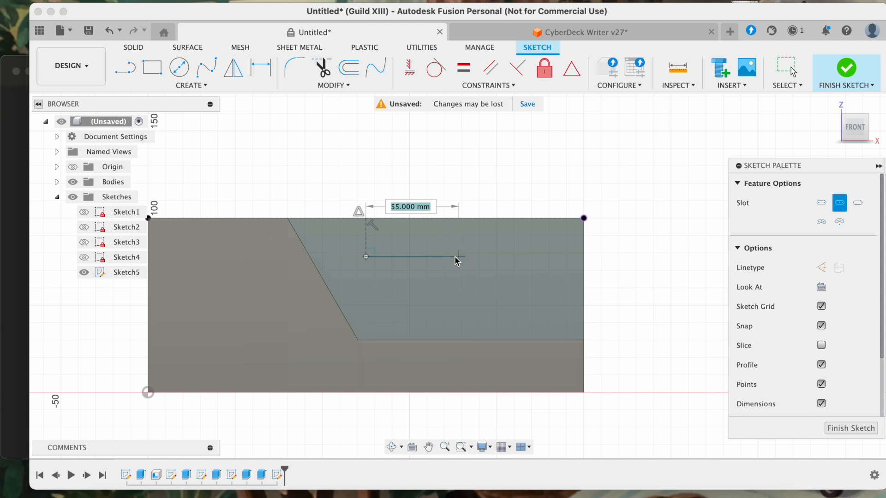
click(429, 262)
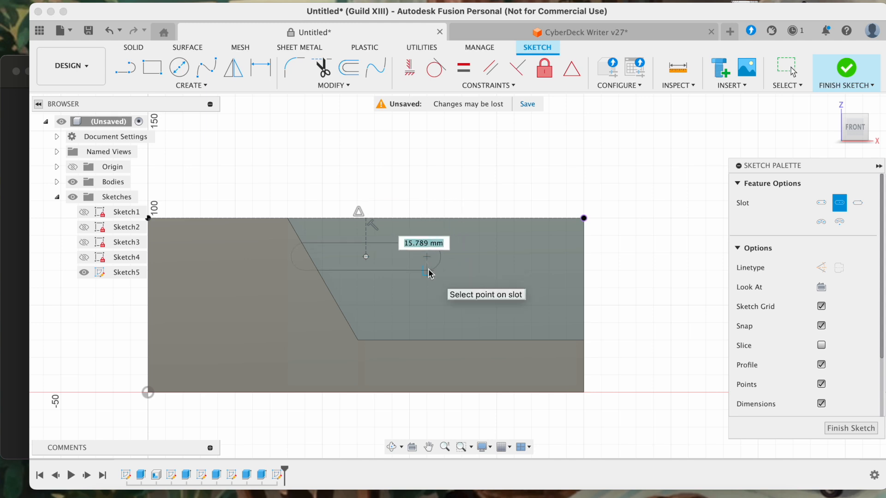
text(20)
key(Return)
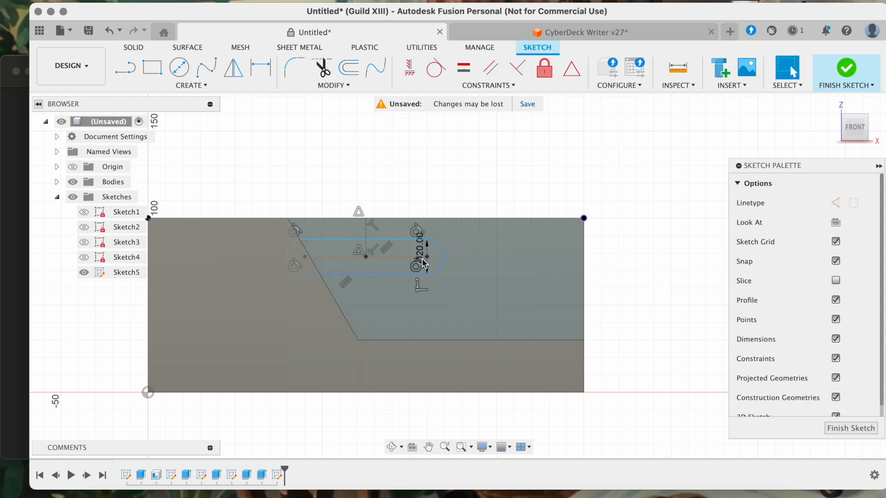
Adjust the slot's length freehand to about 63 mm between its end centers
scroll(401, 205, up, 3)
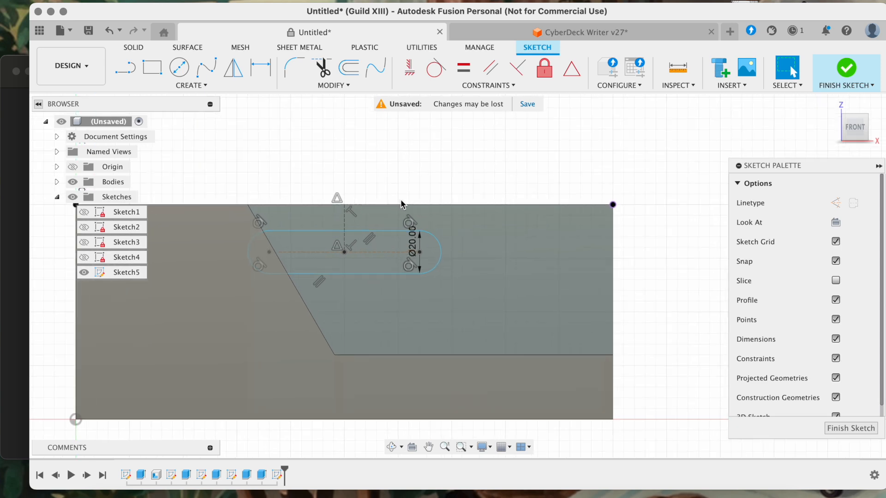
mouse_move(466, 255)
mouse_down()
mouse_move(444, 251)
mouse_move(457, 257)
mouse_up()
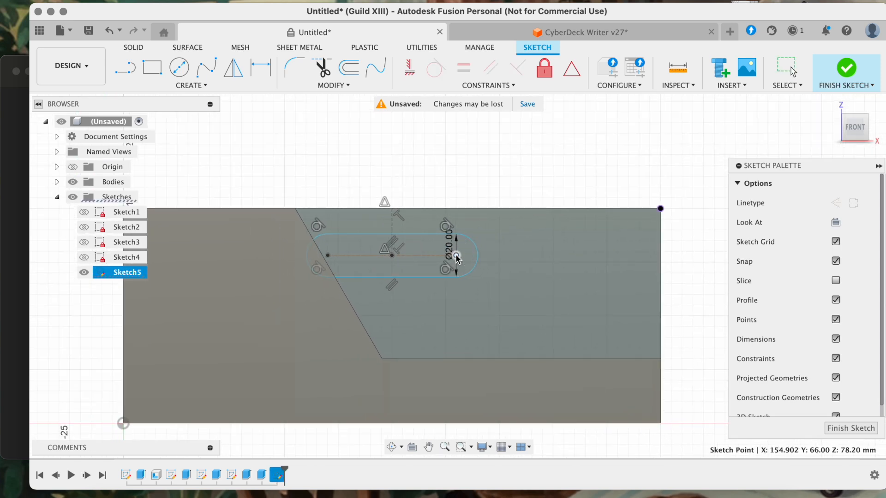
click(424, 255)
key(d)
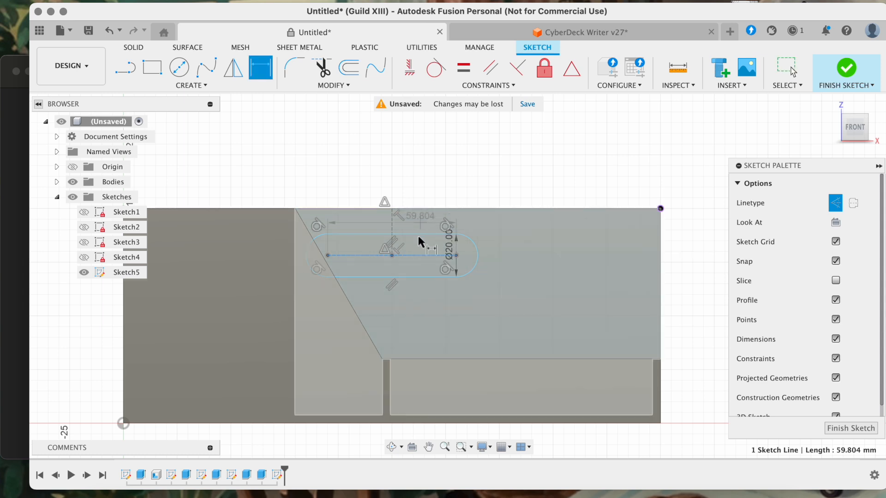
key(Escape)
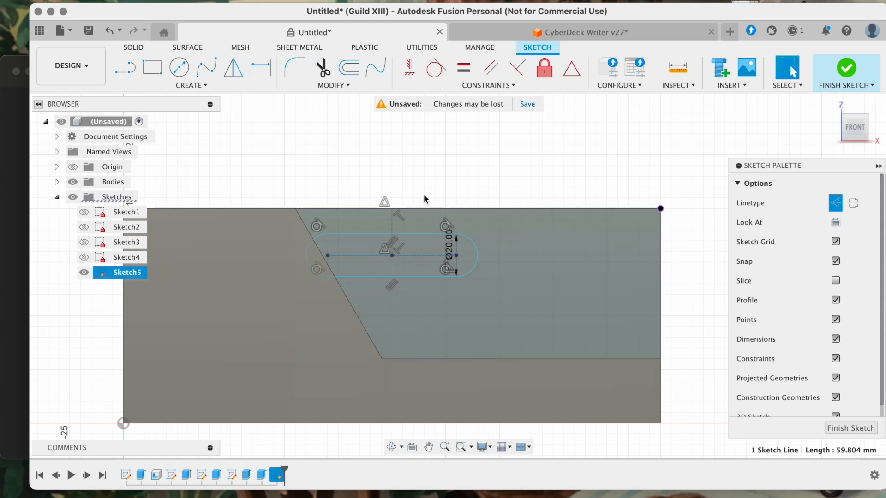
mouse_move(457, 256)
mouse_down()
mouse_move(450, 260)
mouse_move(460, 255)
mouse_up()
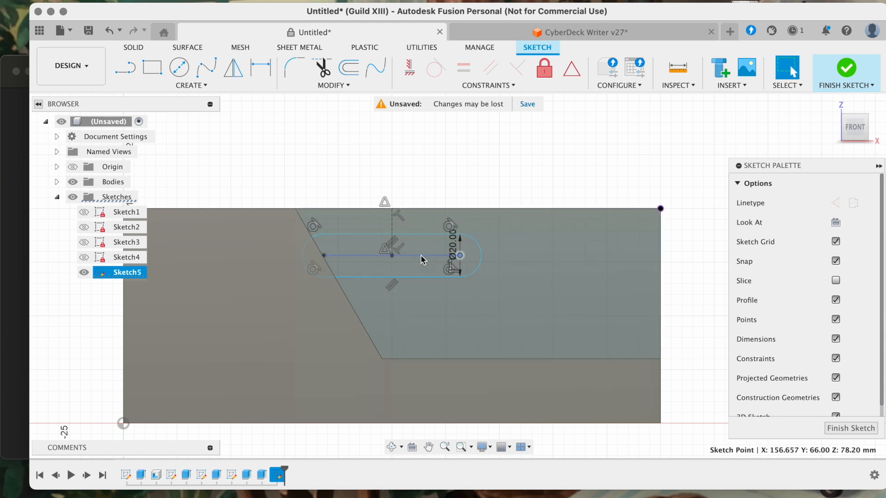
Compare the slot with the reference image and dimension its center-to-center length as 60 mm
click(407, 255)
click(13, 201)
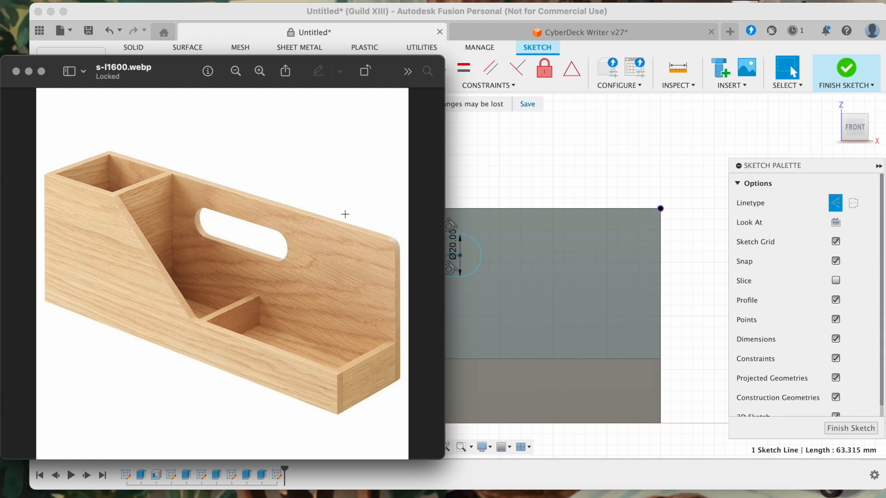
click(848, 133)
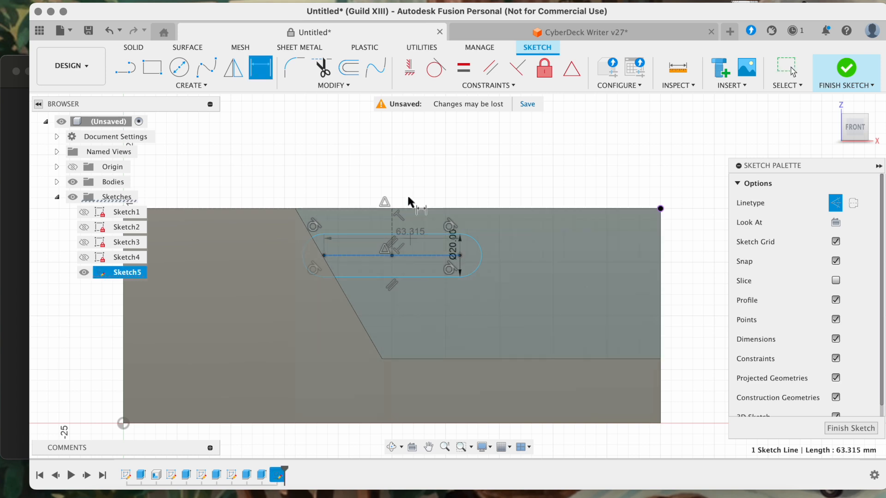
click(407, 173)
text(60)
key(Return)
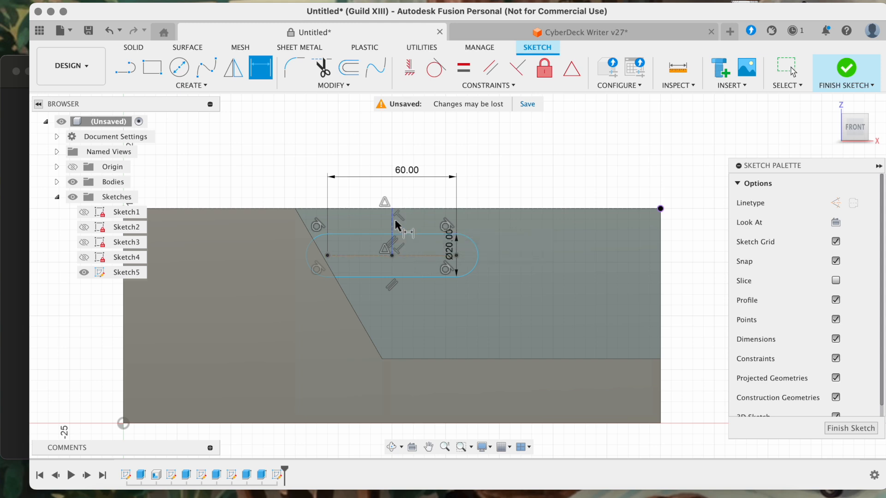
Move the slot slightly upward and dimension the vertical construction line from the upper edge to the slot's center as 20 mm
key(Escape)
mouse_move(412, 234)
mouse_down()
mouse_move(413, 260)
mouse_move(414, 219)
mouse_up()
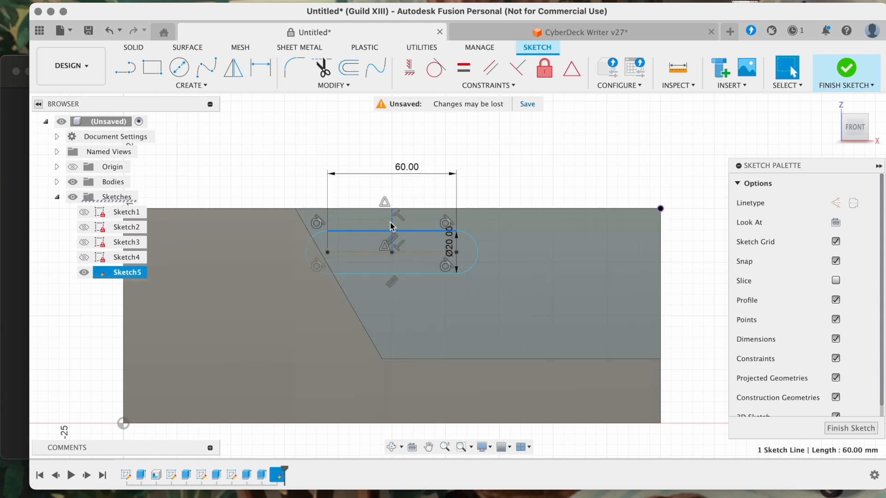
click(392, 226)
key(d)
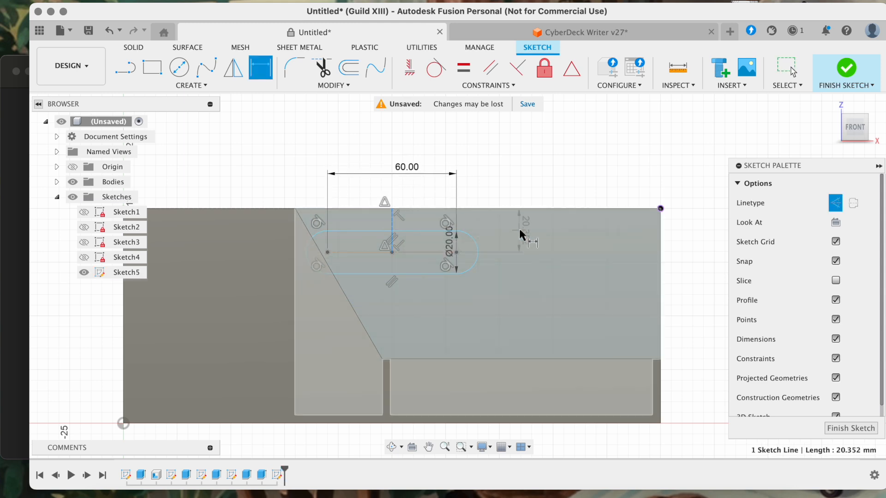
click(523, 230)
text(20)
key(Return)
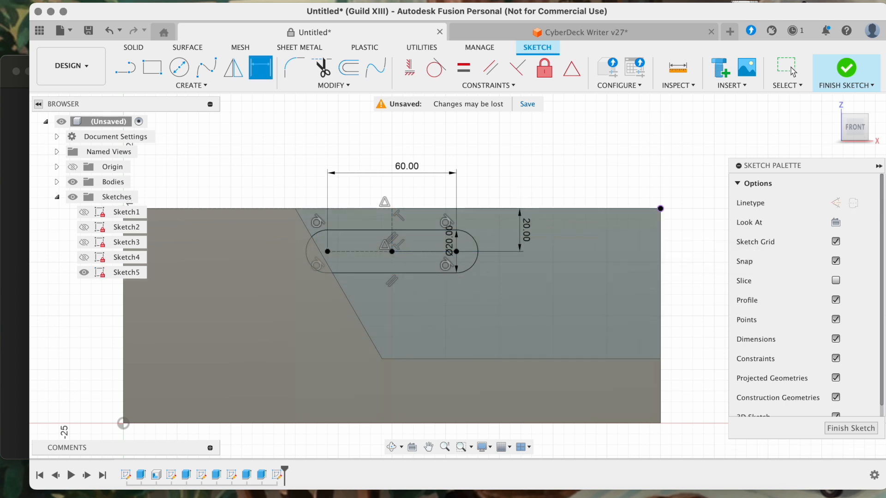
Set the distance from the upper edge to the slot's center to 30 mm
key(Escape)
double_click(526, 228)
text(30)
key(Return)
Set the distance from the upper edge to the slot's center to 25 mm and finish the sketch
double_click(526, 240)
text(25)
key(Return)
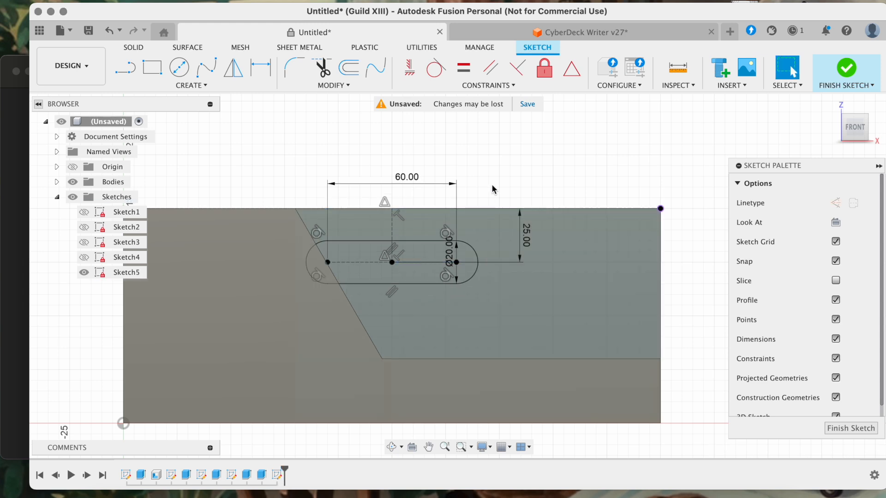
scroll(493, 190, down, 3)
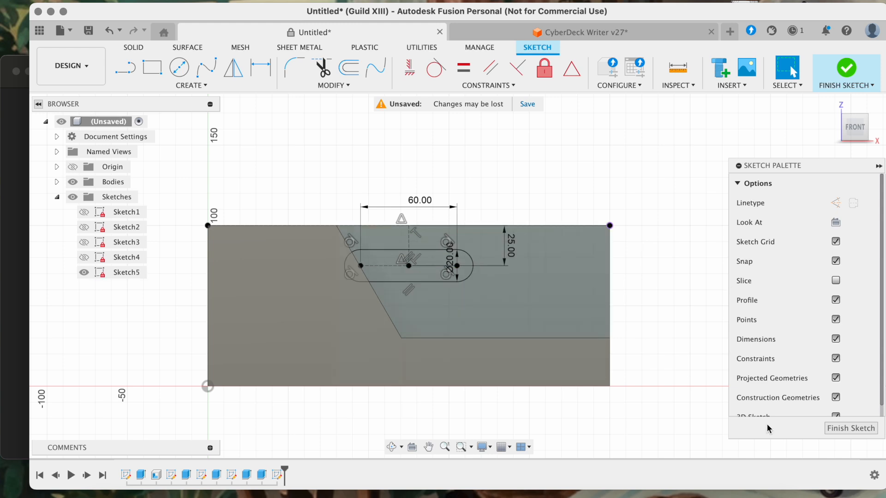
click(851, 428)
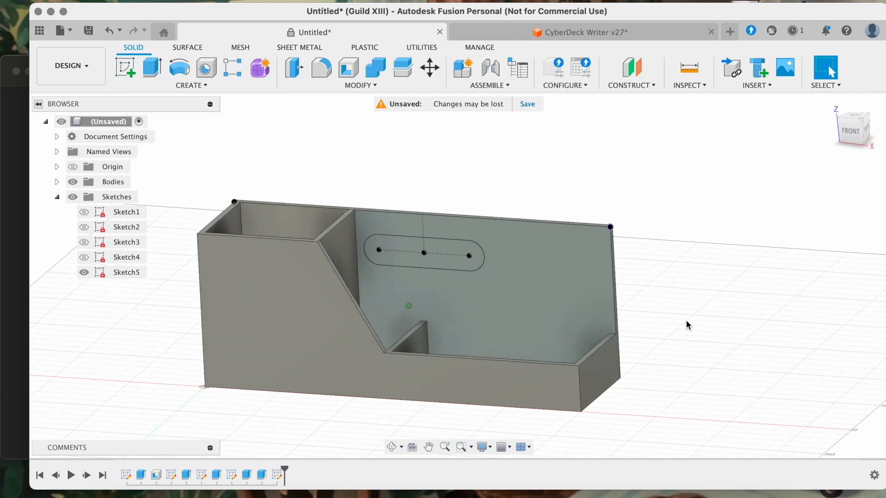
Extrude the slot profile as a cut with extent To Object, ending at the back wall's outer face
click(160, 68)
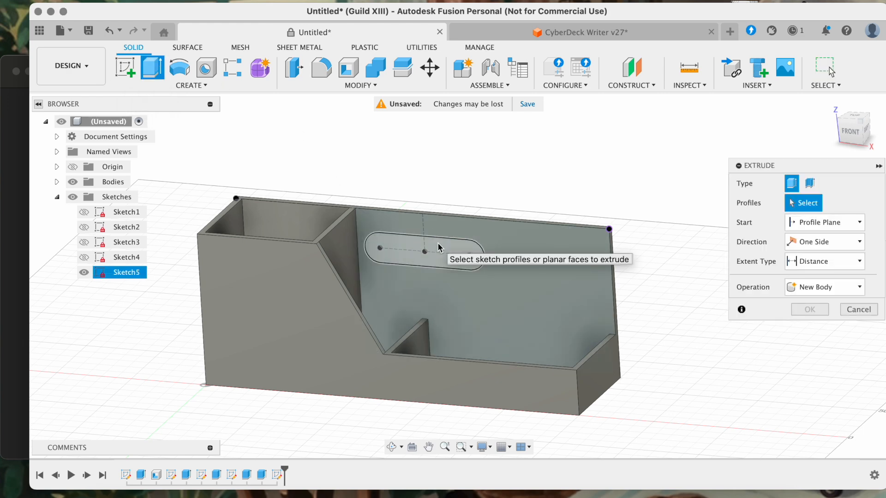
click(438, 248)
shift+middle_drag(439, 248, 445, 246)
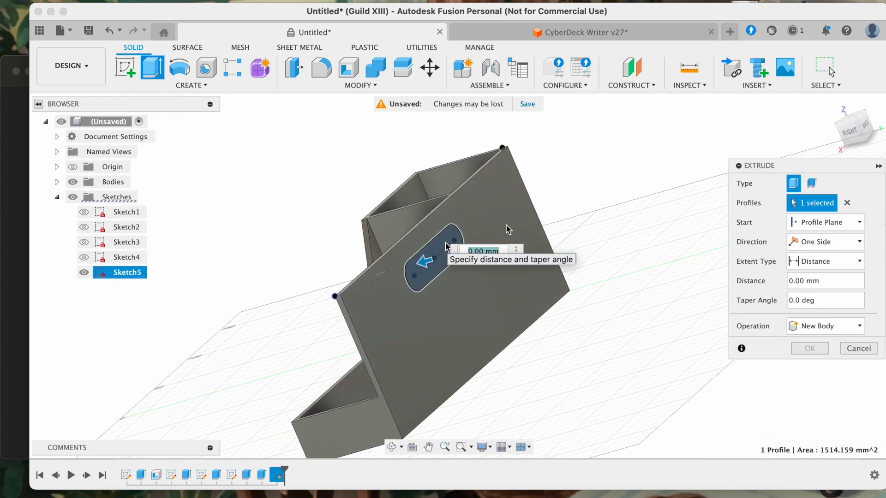
click(806, 259)
click(808, 295)
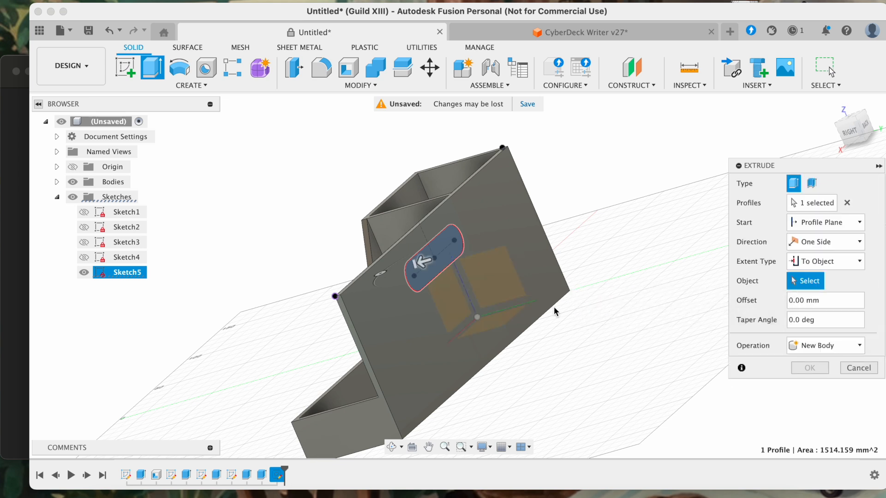
click(432, 358)
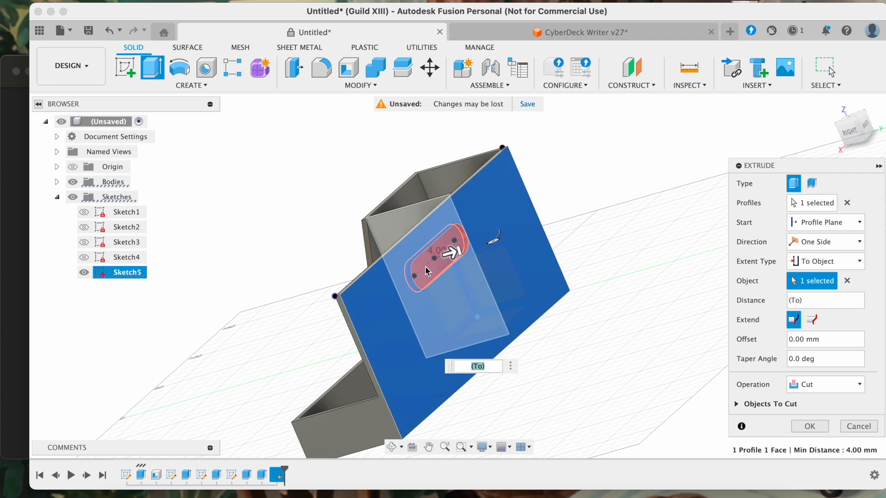
shift+scroll(425, 267, left, 10)
click(809, 427)
shift+scroll(616, 336, left, 10)
shift+scroll(616, 336, right, 3)
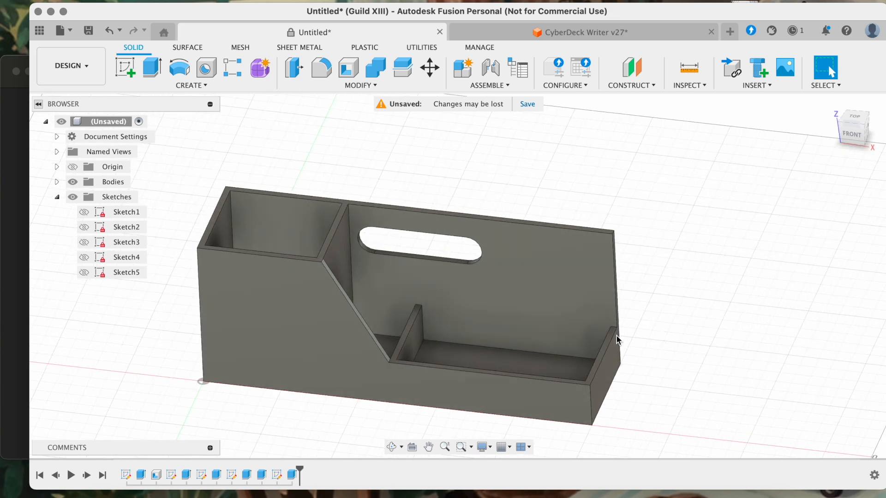
scroll(357, 165, down, 3)
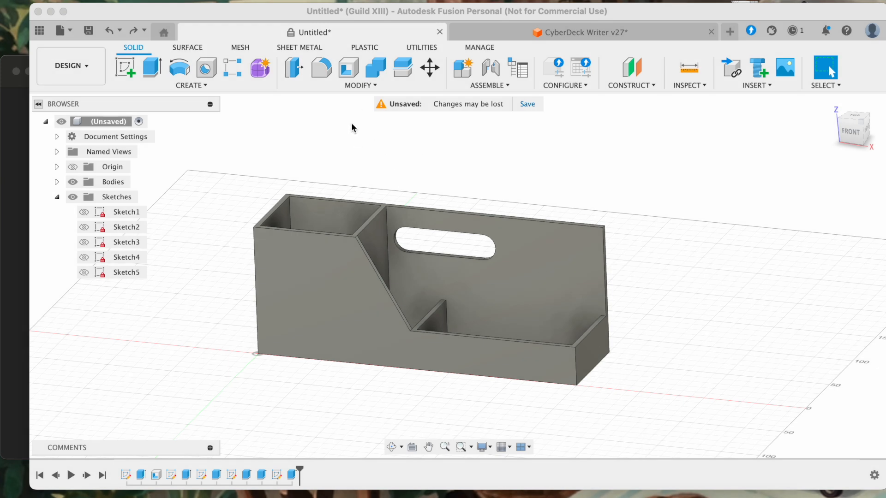
click(321, 69)
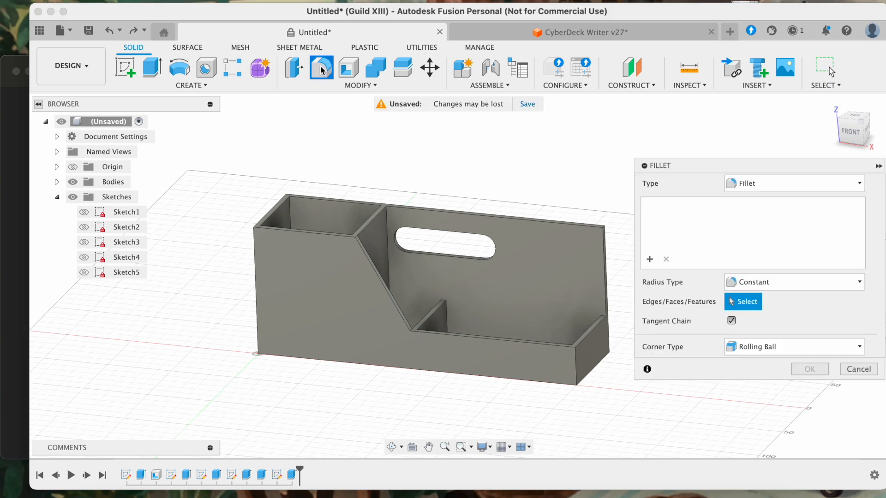
click(858, 369)
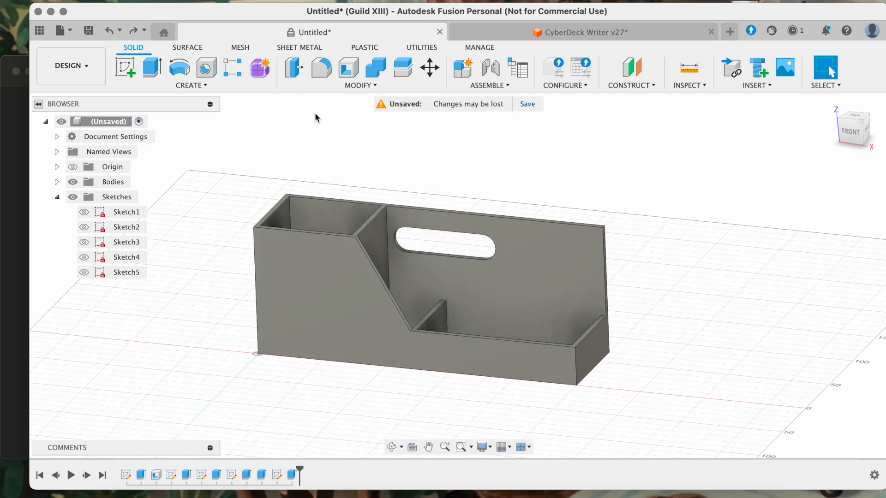
Fillet the free upper corner of the back wall with a 10 mm radius, checking the shape against the reference image
click(322, 68)
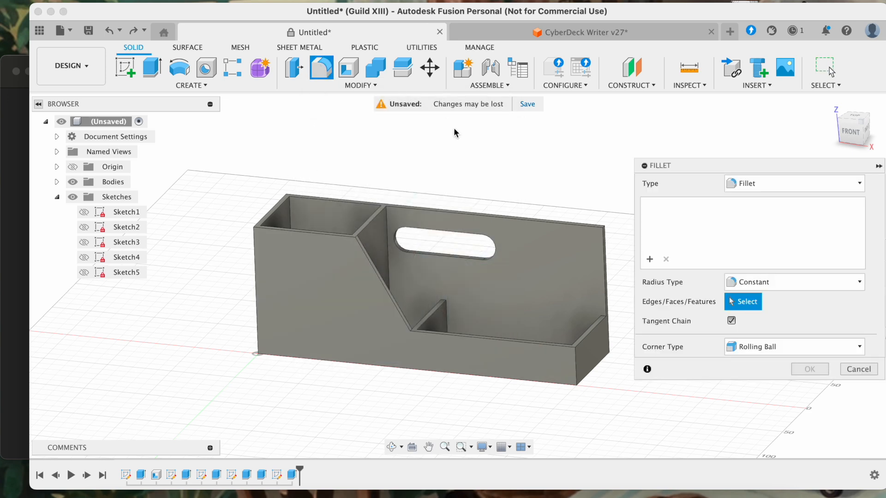
click(17, 224)
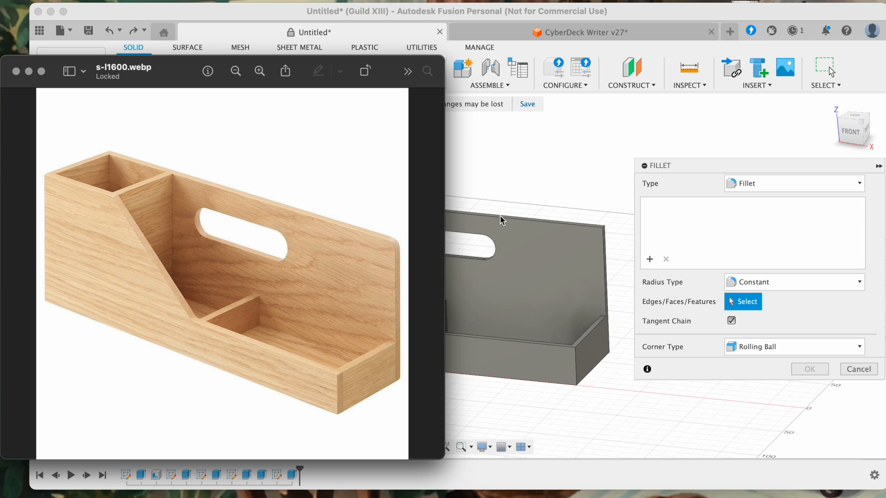
click(680, 141)
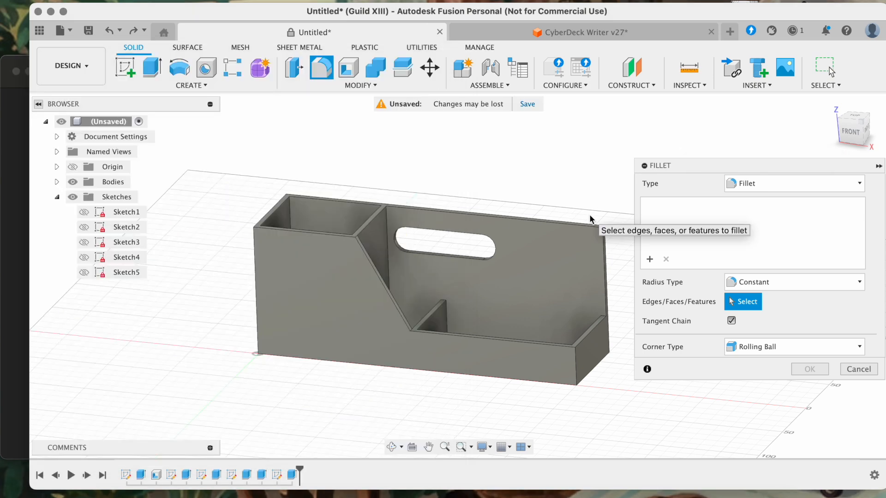
scroll(573, 241, right, 4)
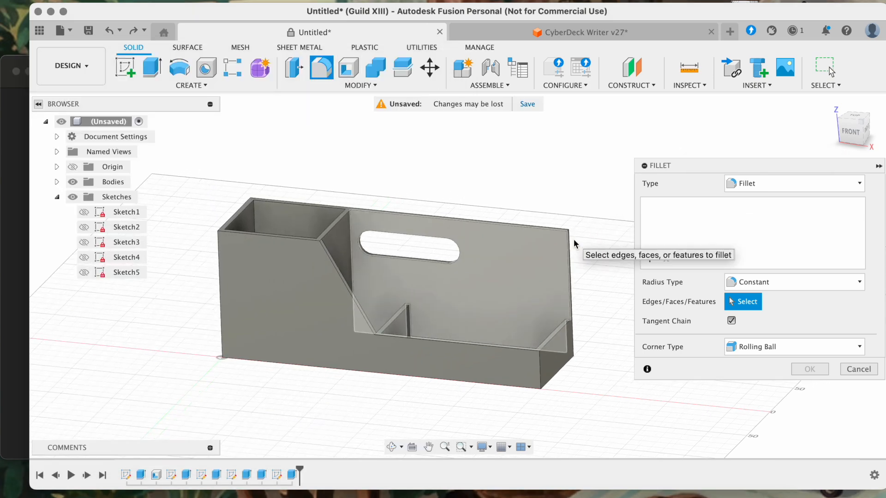
scroll(572, 239, up, 10)
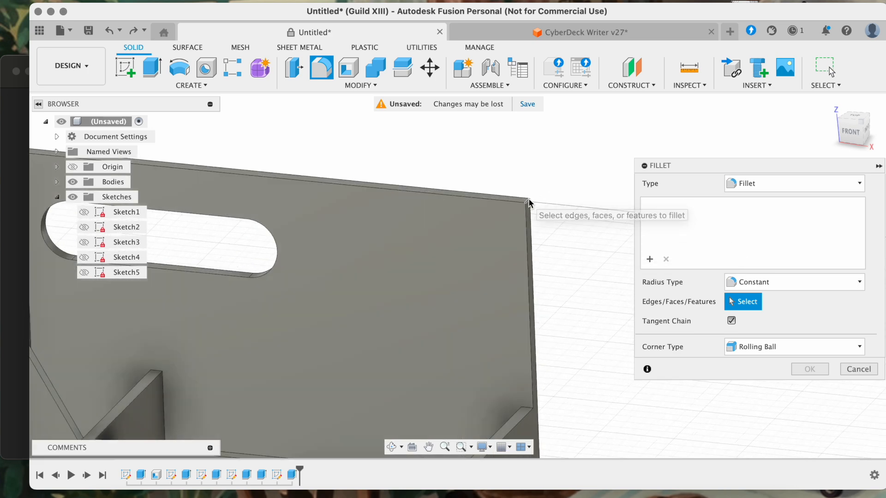
click(529, 203)
scroll(529, 203, down, 10)
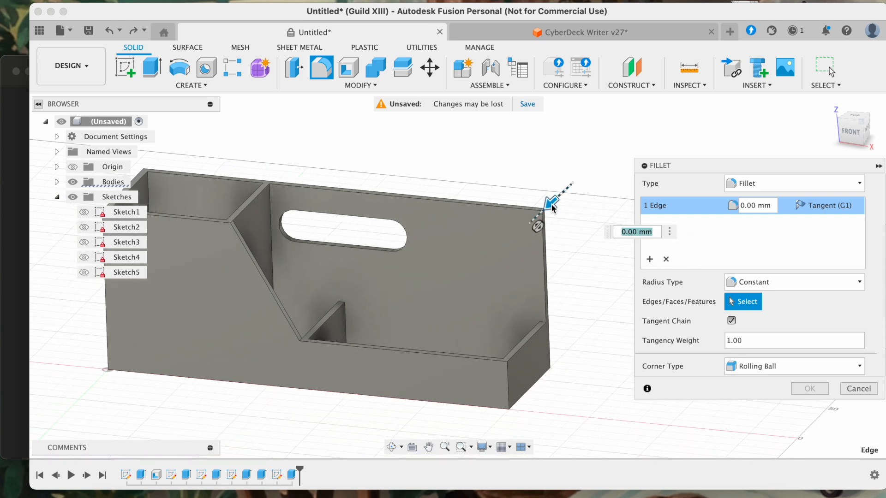
mouse_move(552, 202)
mouse_down()
mouse_move(453, 270)
mouse_move(424, 258)
mouse_move(484, 259)
mouse_move(483, 282)
mouse_move(470, 257)
mouse_move(459, 264)
mouse_move(461, 271)
mouse_move(507, 259)
mouse_move(555, 219)
mouse_up()
shift+middle_drag(590, 225, 585, 232)
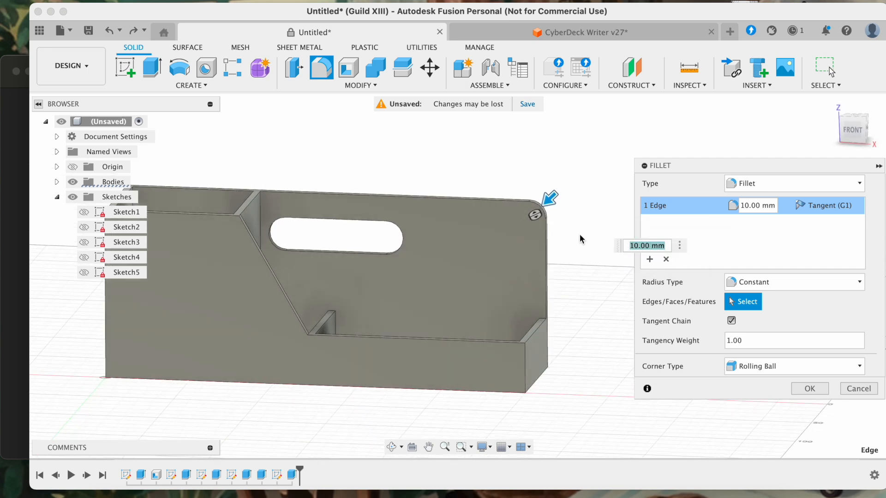
shift+scroll(580, 234, down, 5)
shift+scroll(580, 234, up, 4)
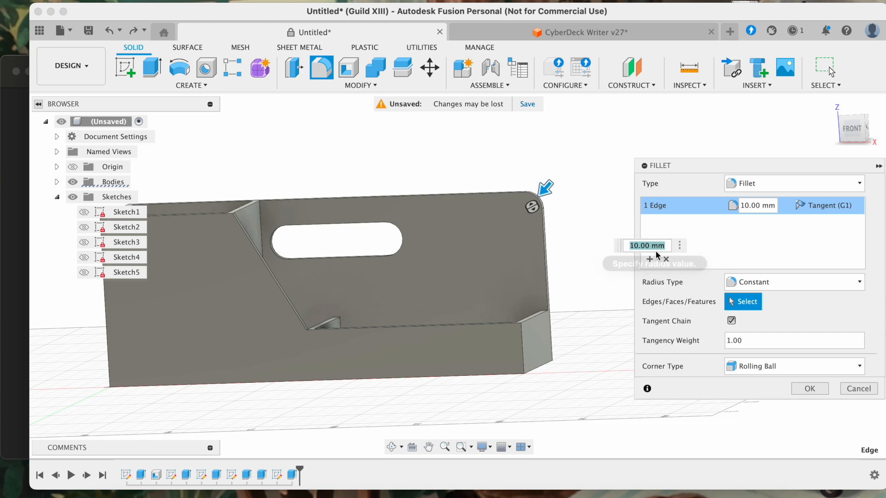
shift+scroll(570, 245, up, 5)
click(17, 211)
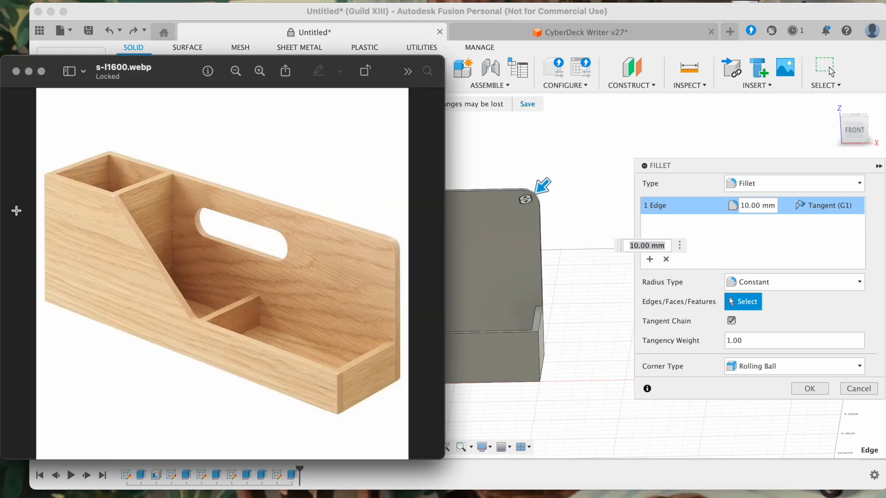
click(516, 146)
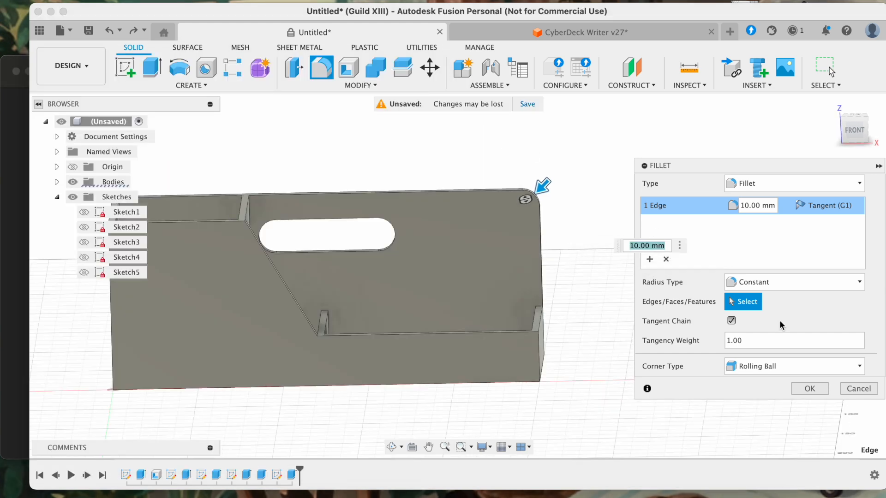
click(809, 389)
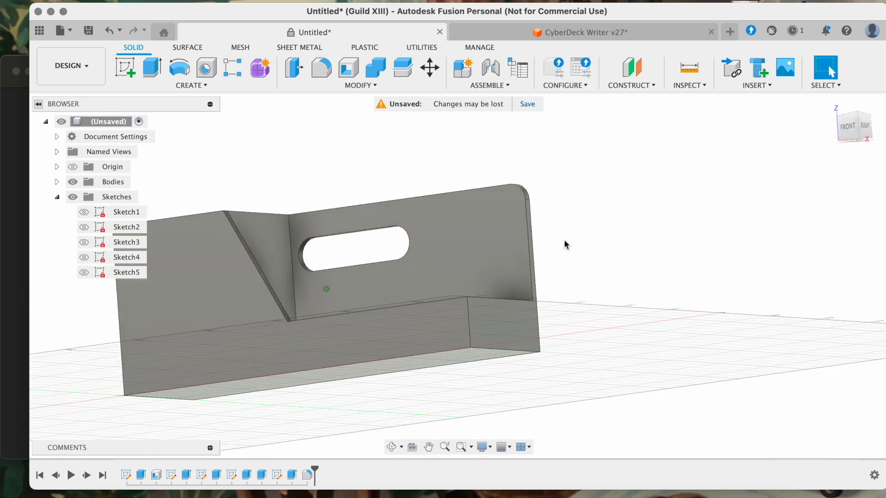
shift+scroll(486, 301, left, 5)
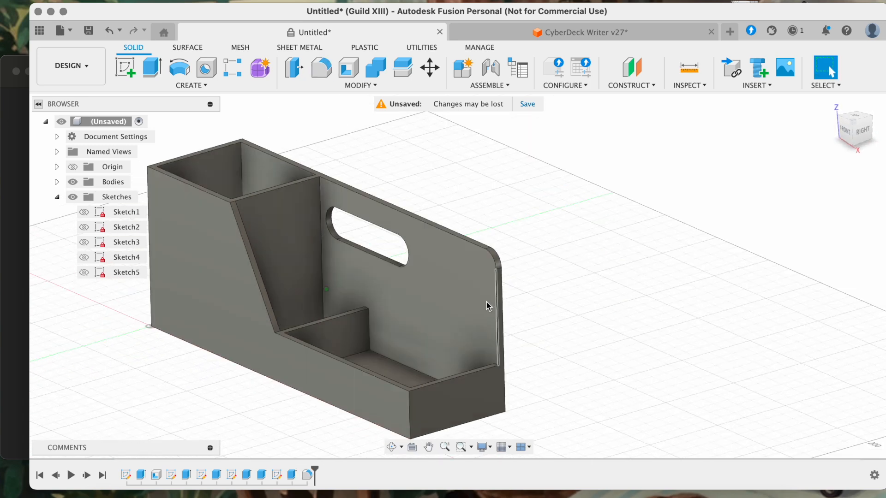
shift+scroll(487, 302, right, 5)
shift+scroll(518, 301, right, 5)
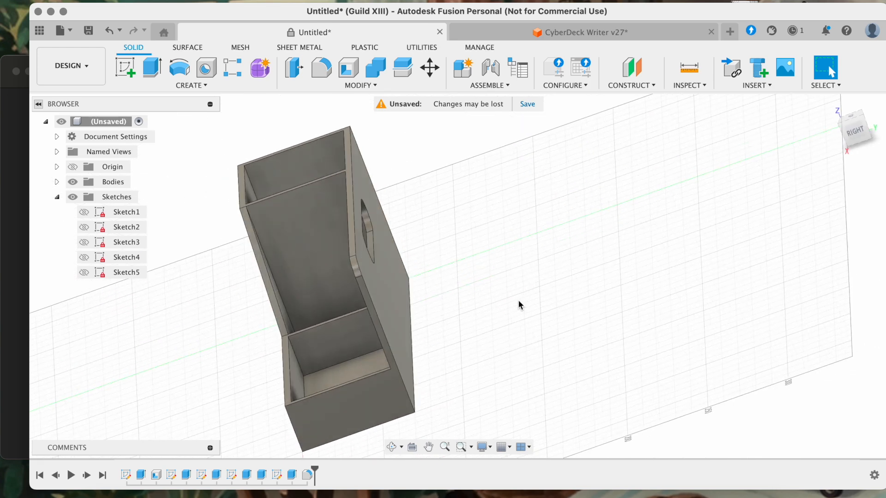
shift+scroll(361, 276, left, 10)
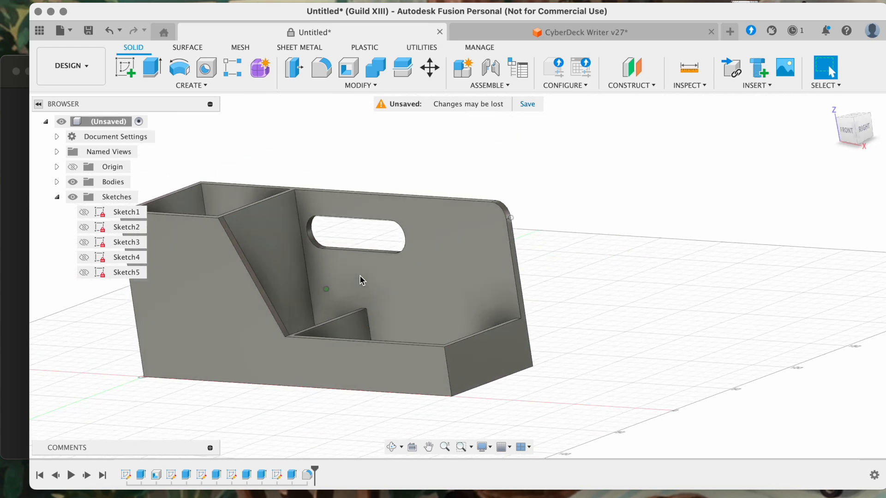
shift+scroll(396, 293, left, 3)
scroll(395, 292, down, 2)
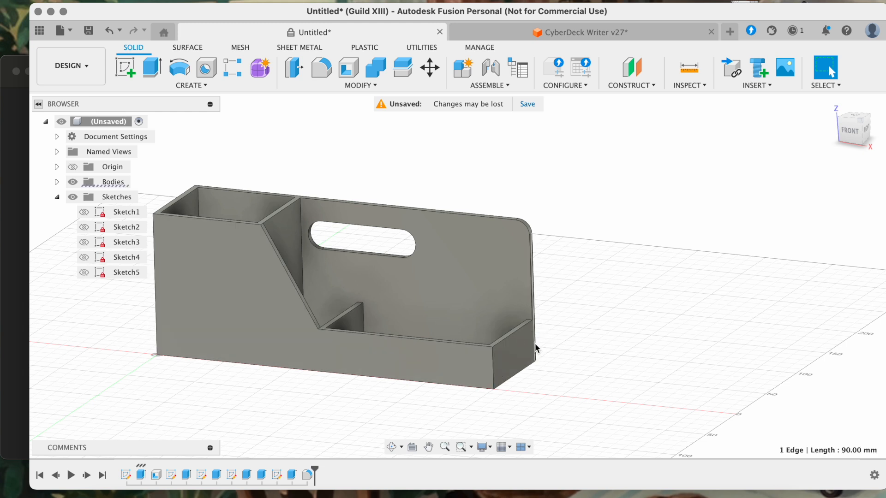
Fillet three vertical outer corner edges, two at the front and one at the tall compartment's rear, with a 2 mm radius
click(323, 75)
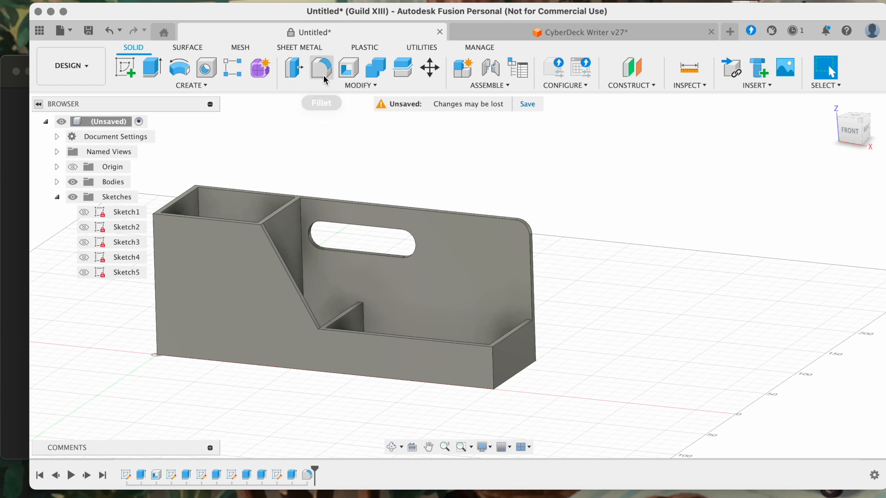
click(156, 292)
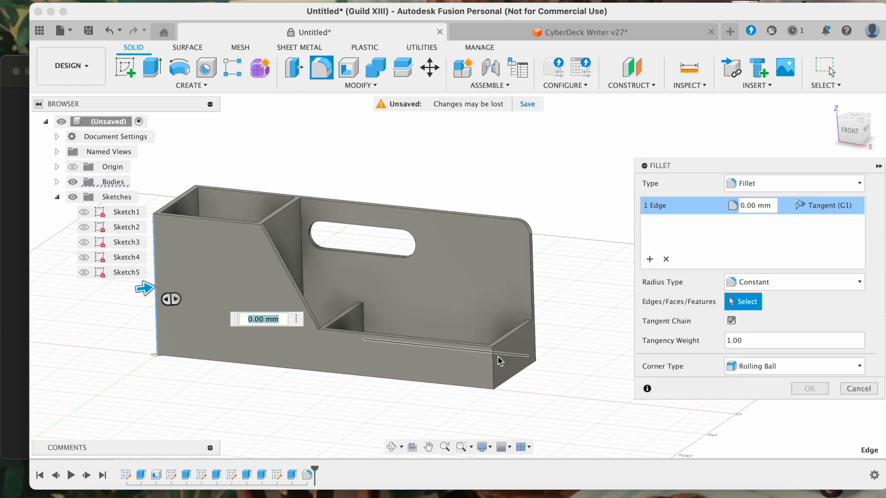
click(493, 362)
shift+middle_drag(492, 362, 486, 360)
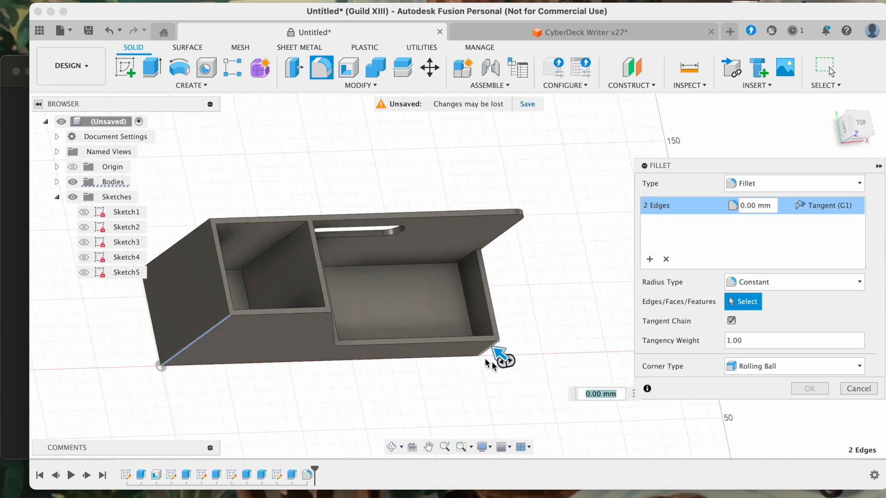
shift+middle_drag(178, 243, 242, 193)
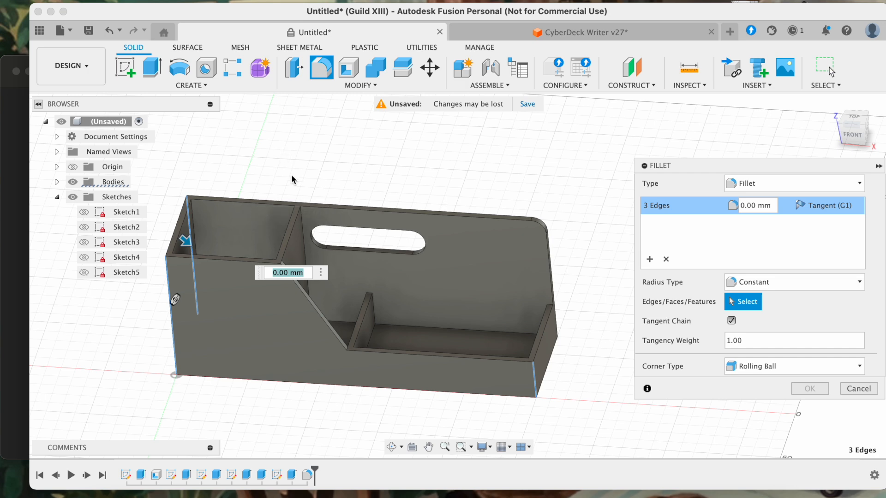
text(4)
shift+middle_drag(386, 219, 388, 247)
shift+middle_drag(156, 315, 155, 317)
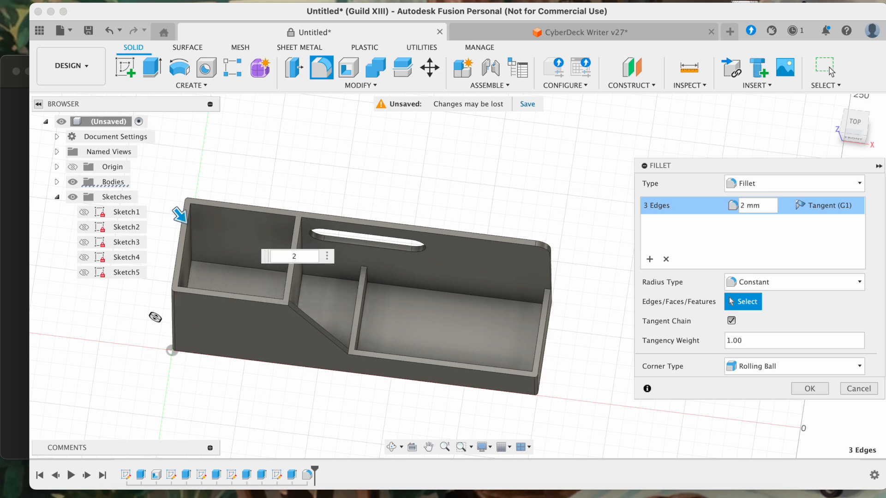
shift+scroll(392, 335, down, 5)
shift+scroll(392, 335, up, 6)
shift+scroll(391, 338, down, 8)
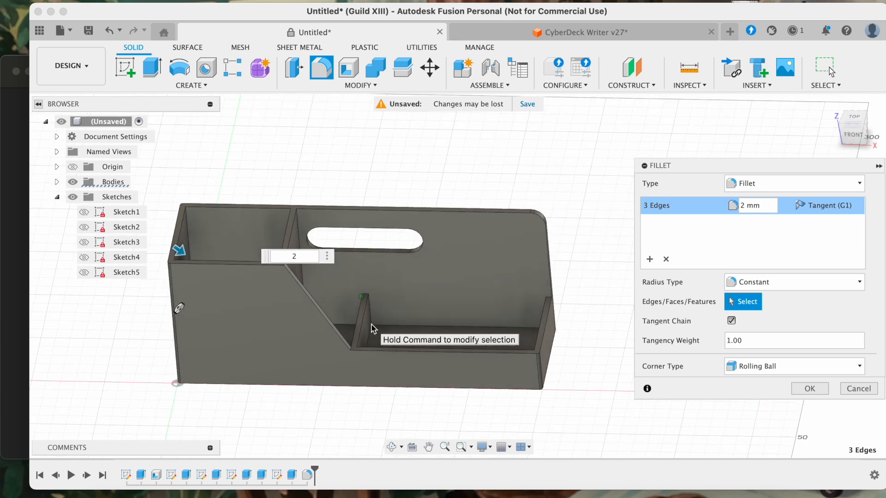
shift+scroll(373, 329, down, 8)
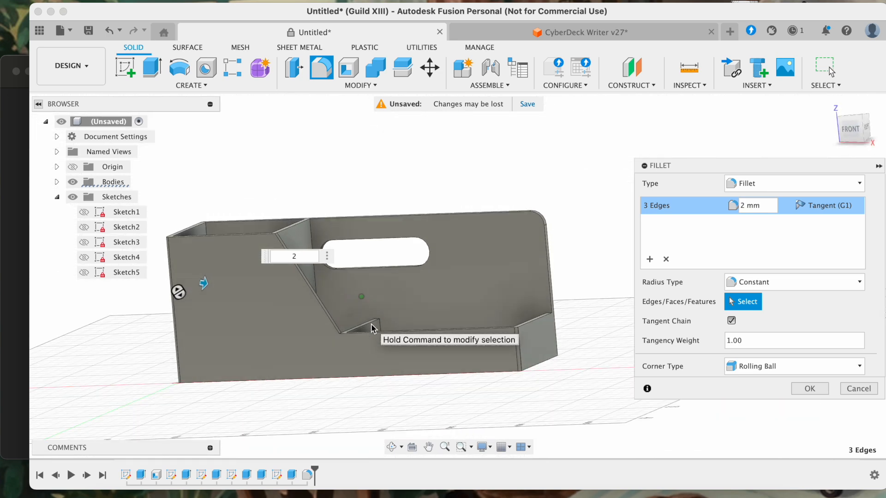
shift+scroll(354, 331, up, 8)
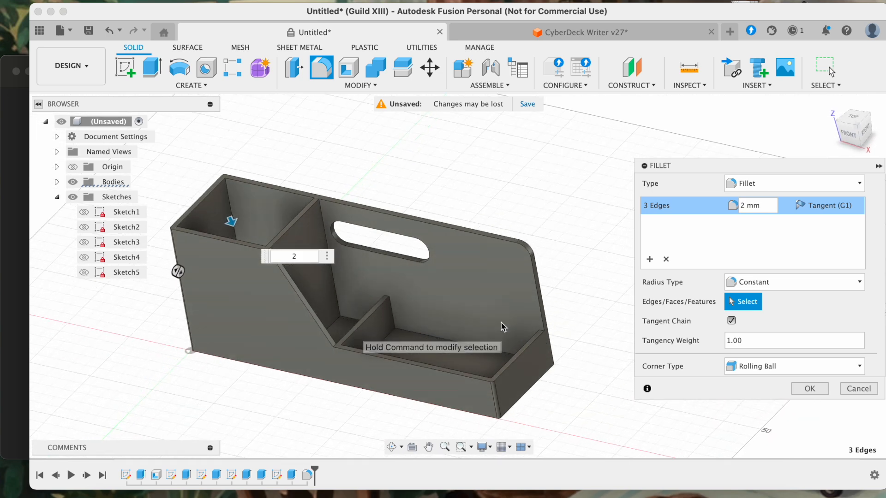
click(795, 392)
Fillet the front wall's corner edge where the sloped rim meets the low horizontal rim with a 2 mm radius
click(330, 74)
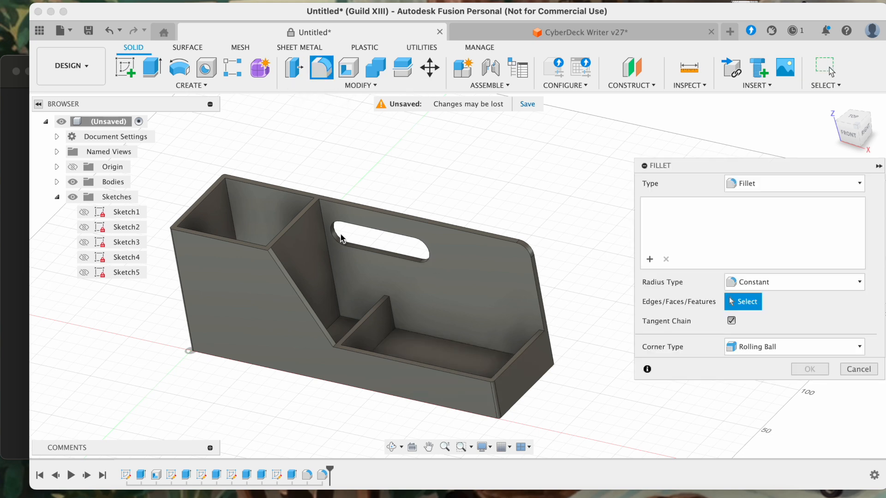
scroll(334, 348, down, 2)
scroll(331, 344, up, 3)
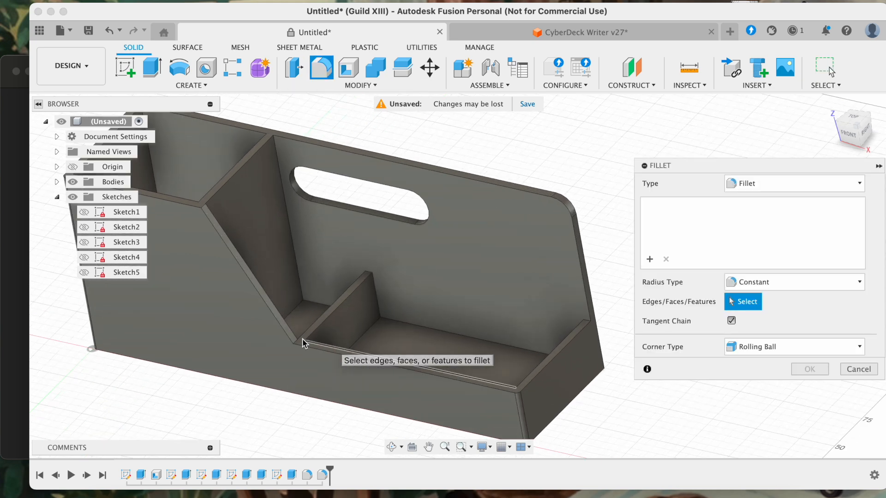
click(296, 339)
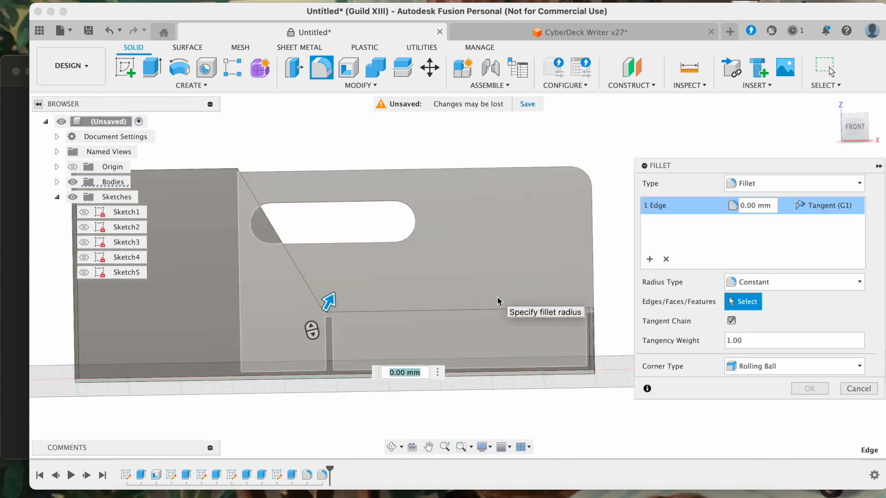
text(2)
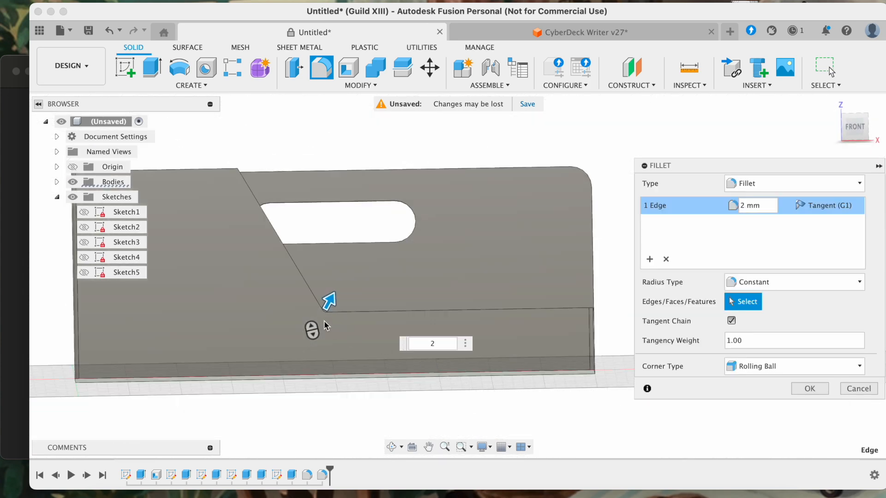
scroll(322, 320, up, 3)
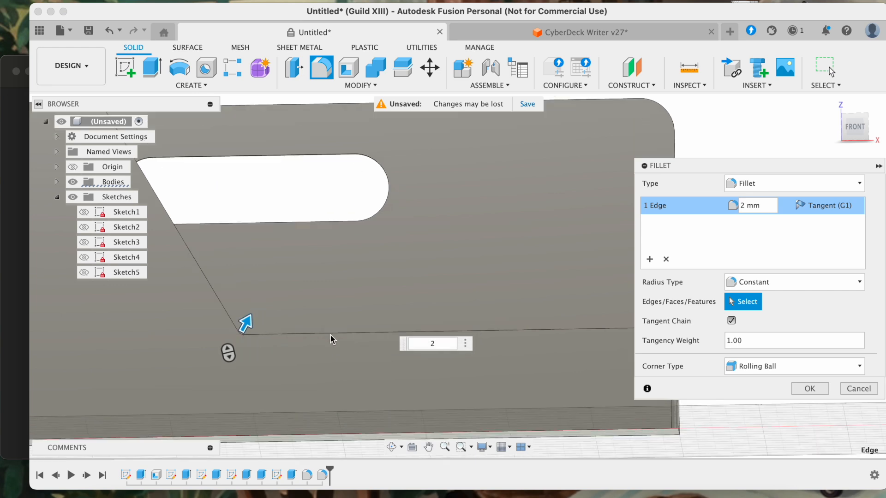
click(809, 388)
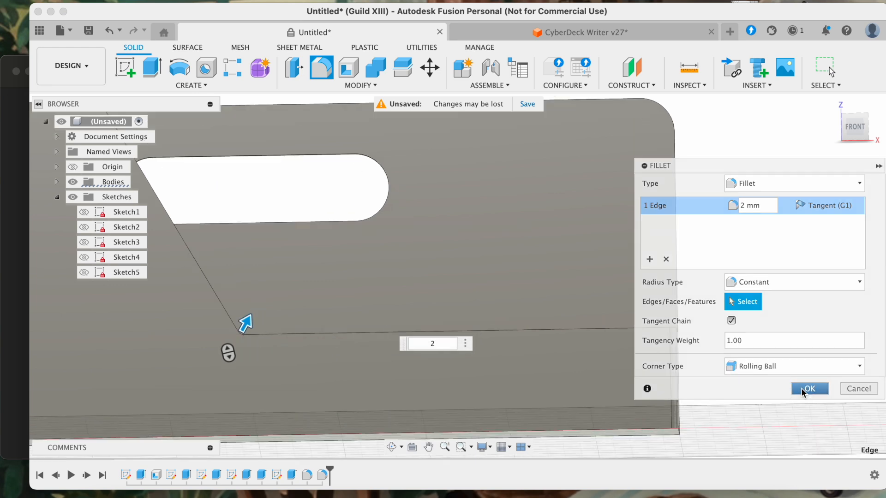
Fillet the outer edge chain along the back wall's free end and top and around the tall compartment's rim with a 2 mm radius
shift+scroll(728, 375, right, 10)
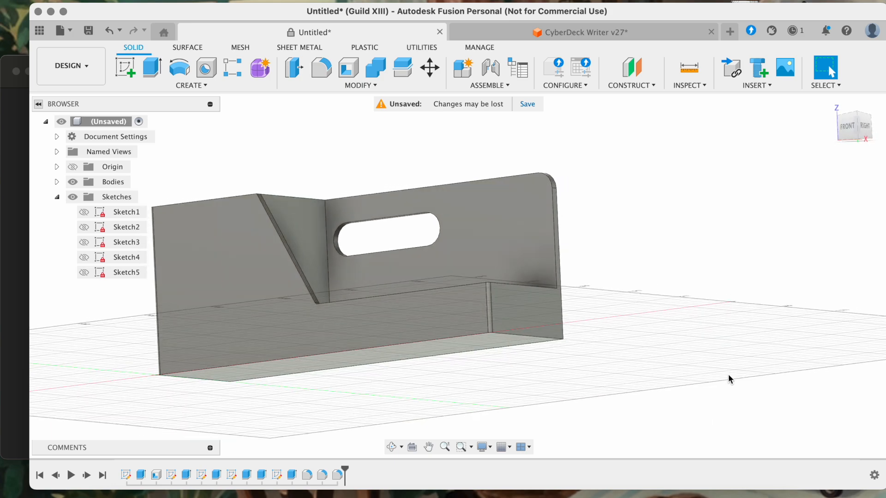
shift+scroll(728, 375, right, 5)
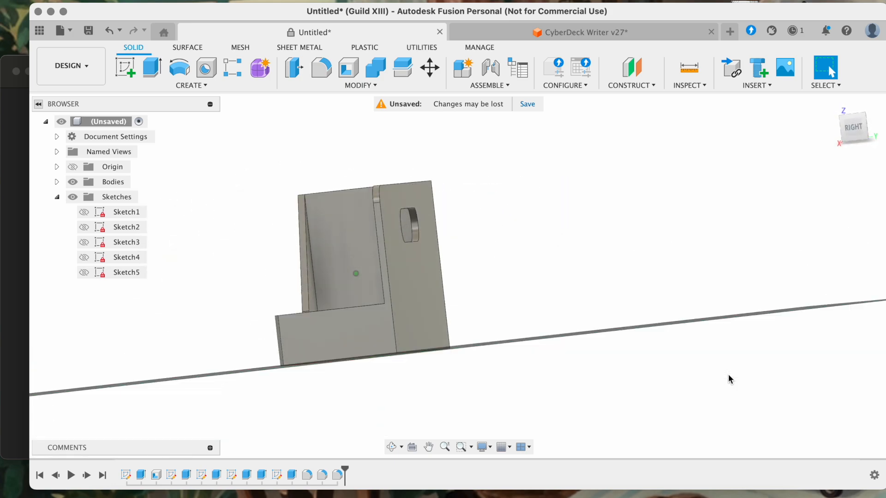
shift+scroll(515, 302, right, 5)
shift+scroll(512, 302, right, 10)
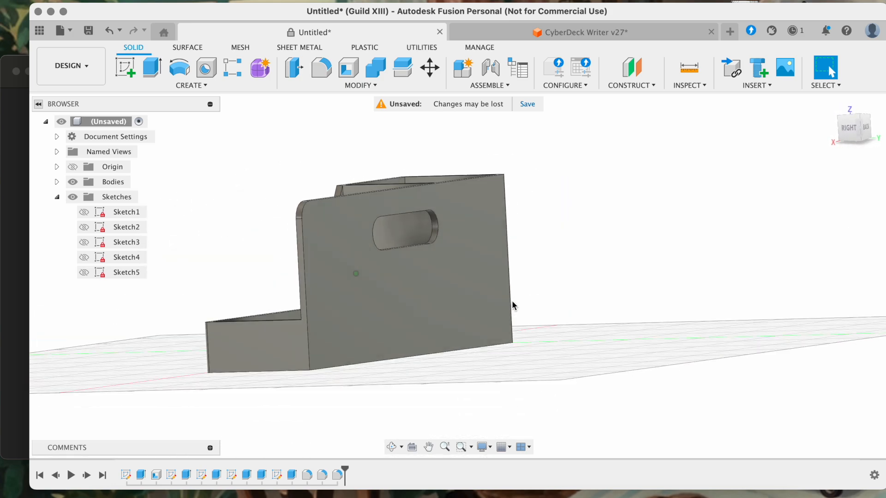
shift+scroll(512, 303, left, 5)
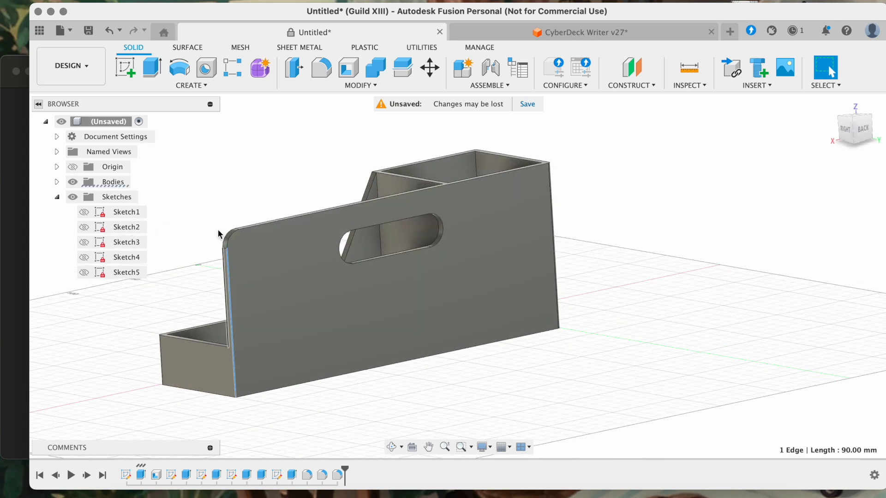
click(318, 73)
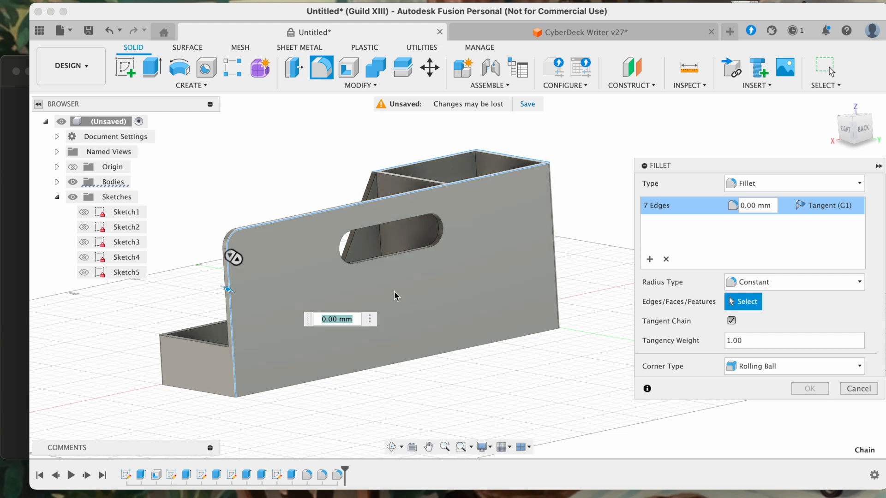
text(2)
shift+scroll(293, 368, left, 8)
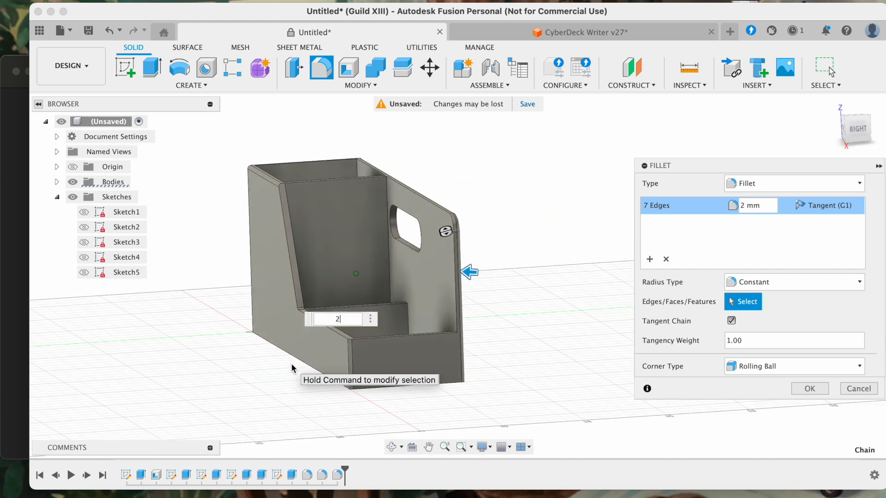
shift+scroll(291, 365, left, 8)
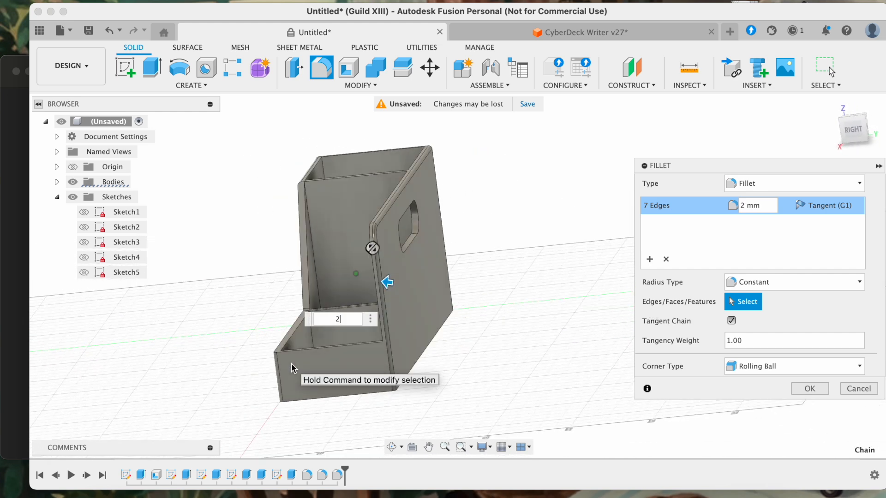
shift+scroll(291, 365, down, 10)
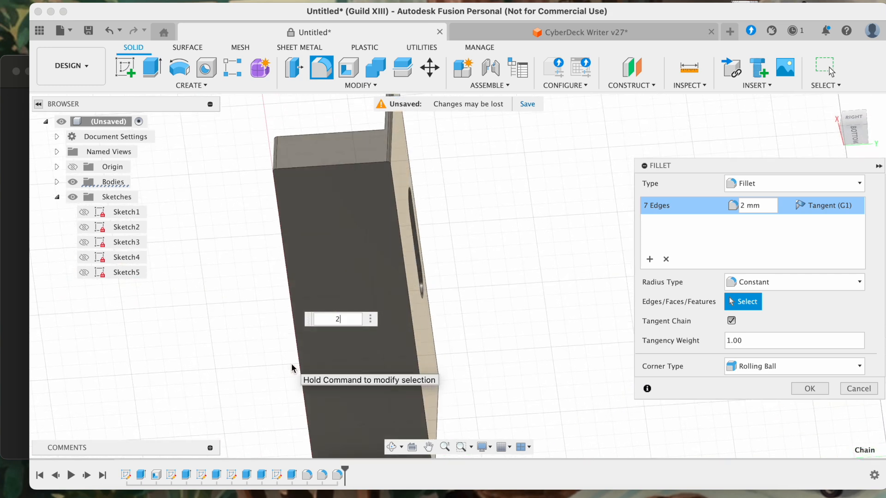
shift+scroll(292, 268, up, 15)
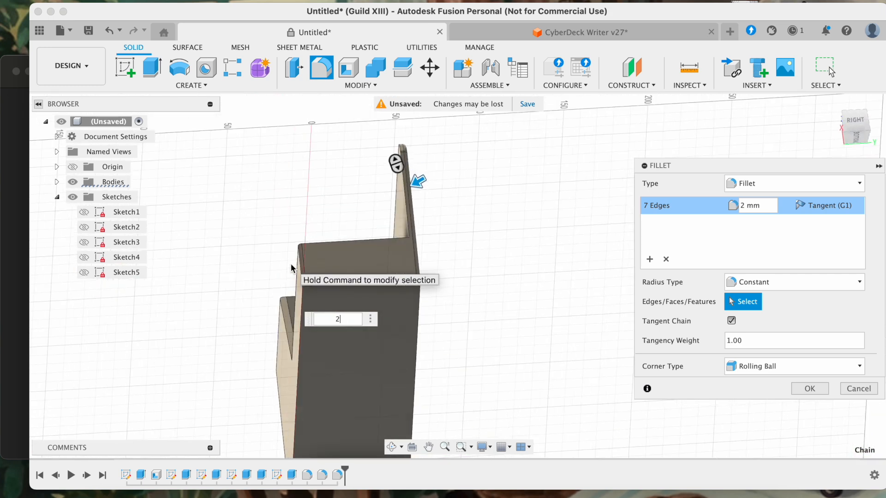
click(796, 392)
Examine the organizer's rounded rims, dividers and compartment corners from the front and from above
shift+scroll(541, 364, down, 10)
shift+scroll(541, 364, down, 2)
shift+scroll(317, 222, left, 10)
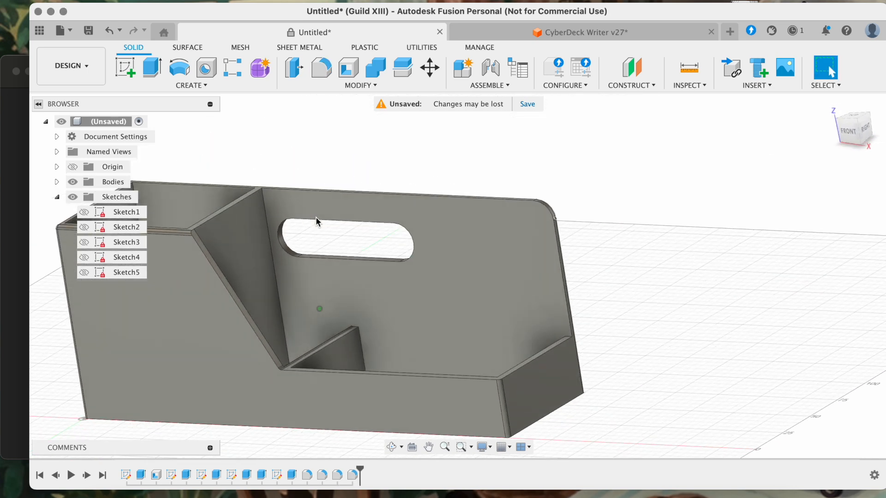
shift+scroll(317, 221, up, 5)
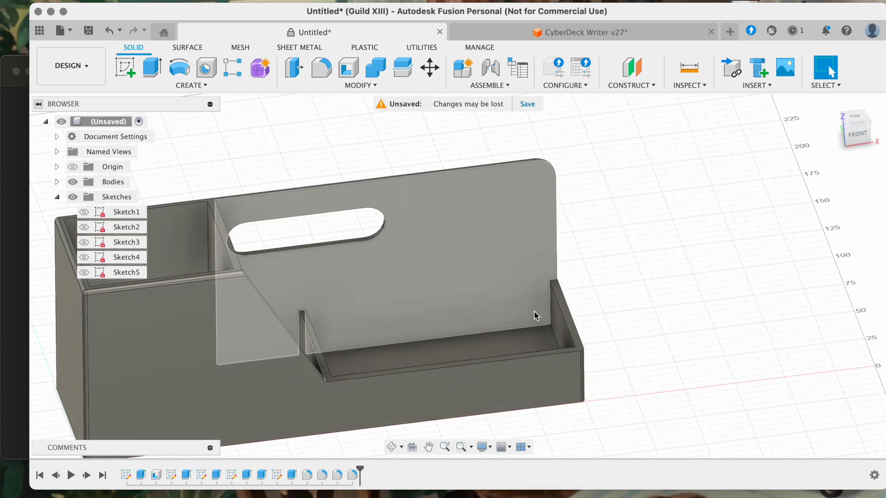
shift+scroll(656, 354, up, 5)
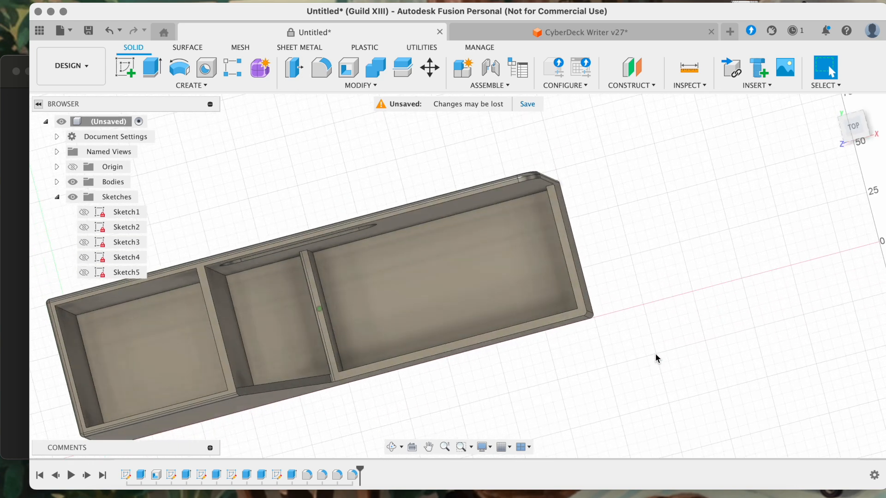
shift+scroll(656, 355, down, 5)
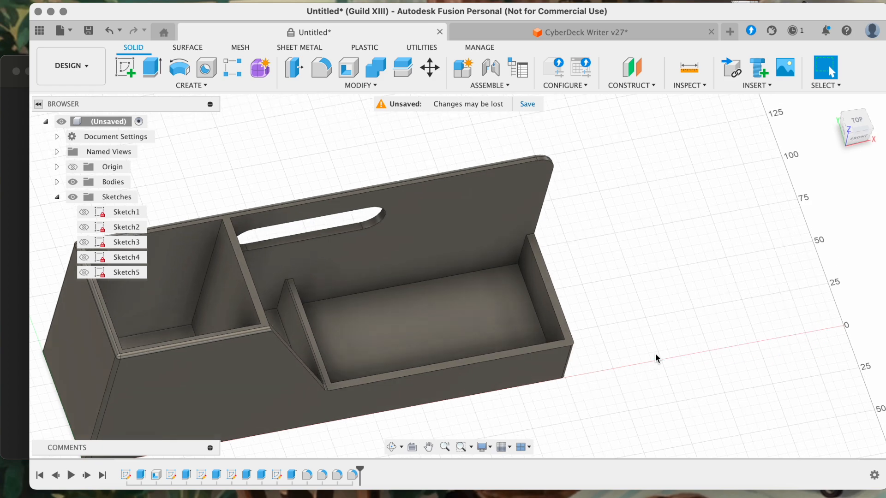
shift+scroll(656, 354, down, 5)
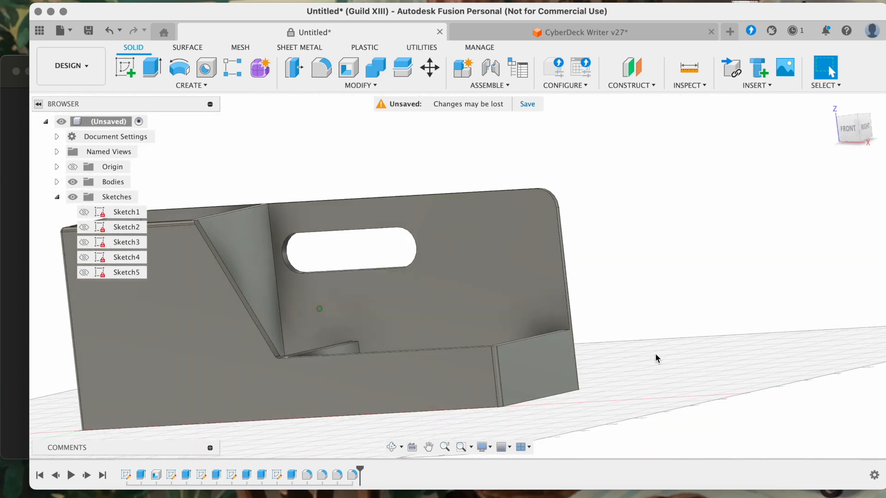
shift+scroll(656, 354, up, 5)
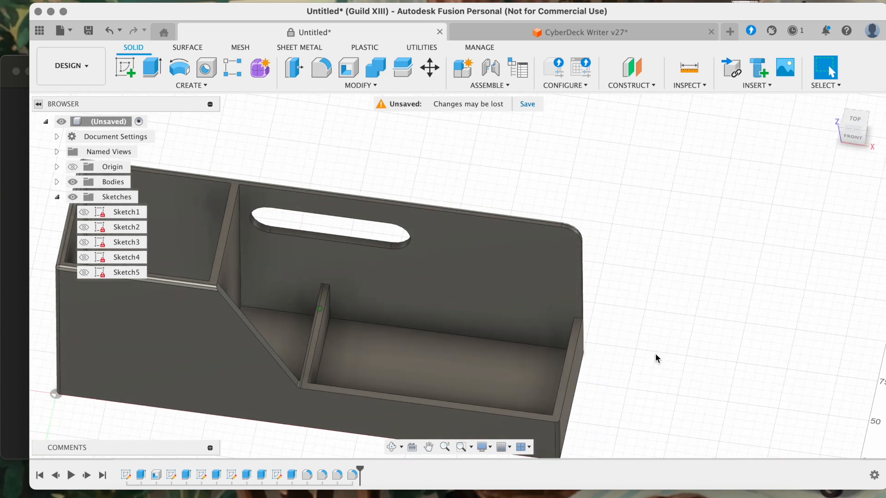
shift+scroll(656, 354, up, 2)
shift+scroll(656, 354, down, 5)
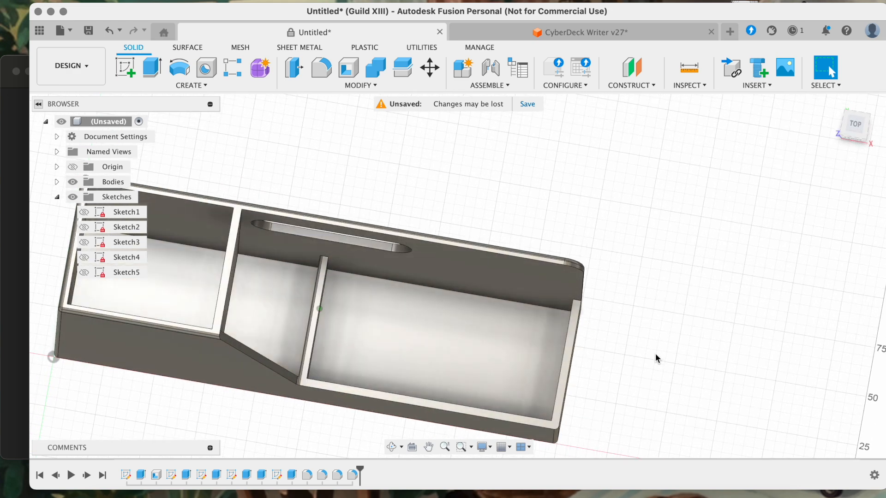
shift+scroll(539, 337, right, 4)
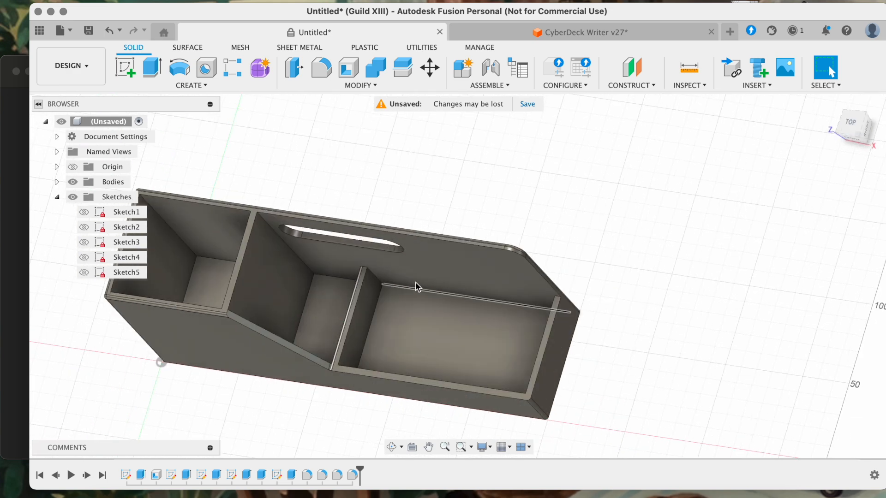
shift+scroll(373, 280, up, 2)
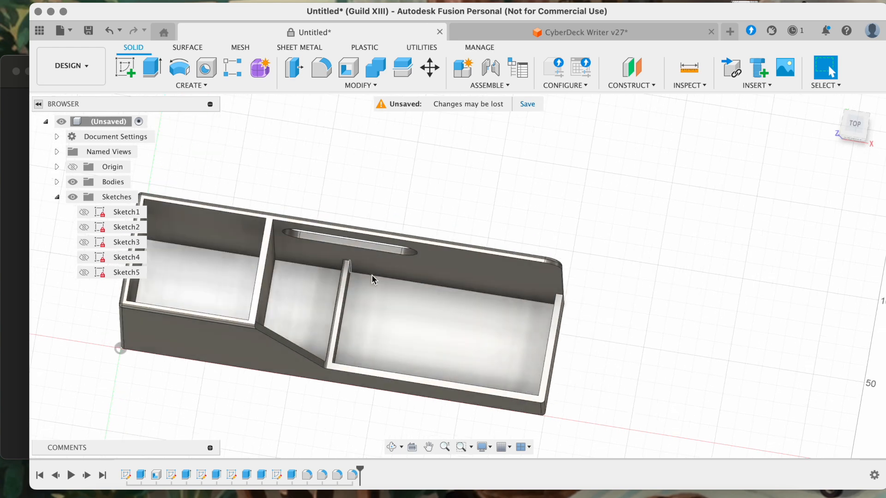
click(319, 70)
shift+scroll(538, 302, up, 2)
shift+scroll(533, 316, down, 5)
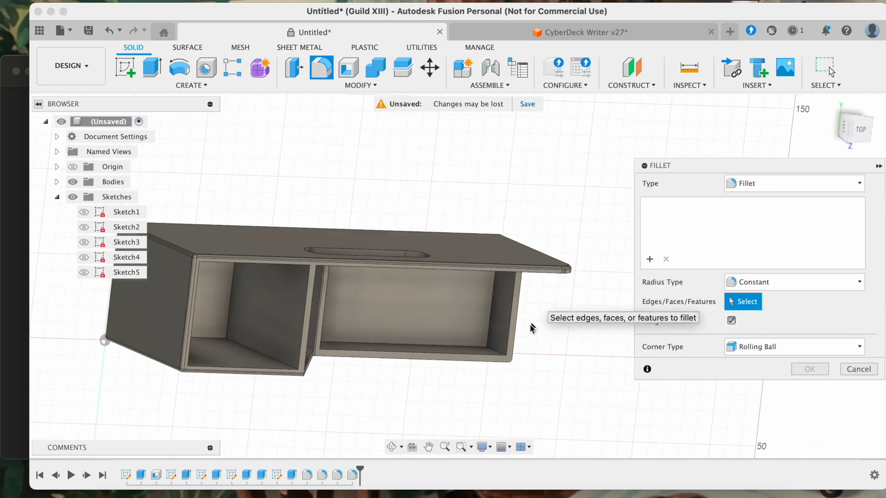
click(496, 354)
shift+scroll(496, 354, up, 2)
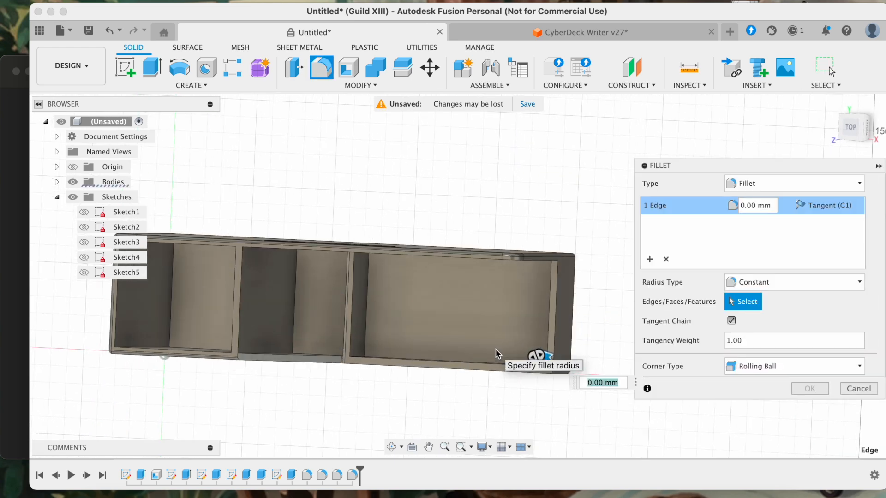
shift+scroll(363, 358, down, 2)
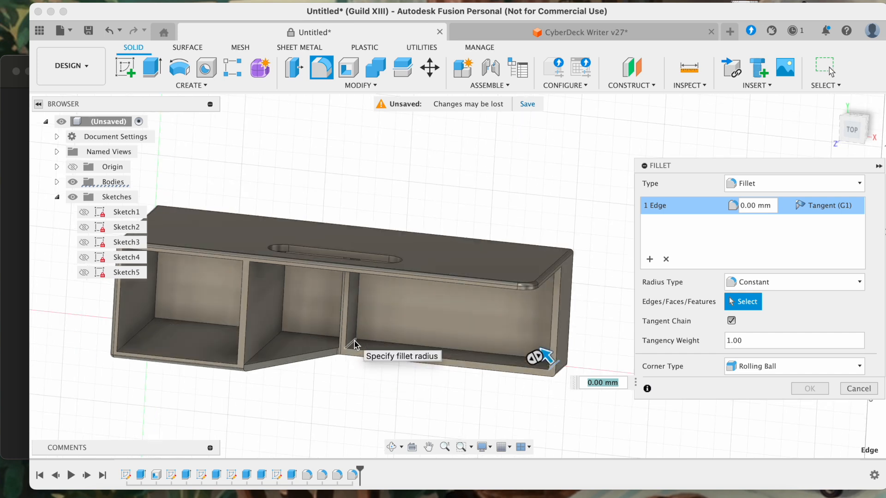
click(356, 344)
shift+scroll(365, 288, up, 2)
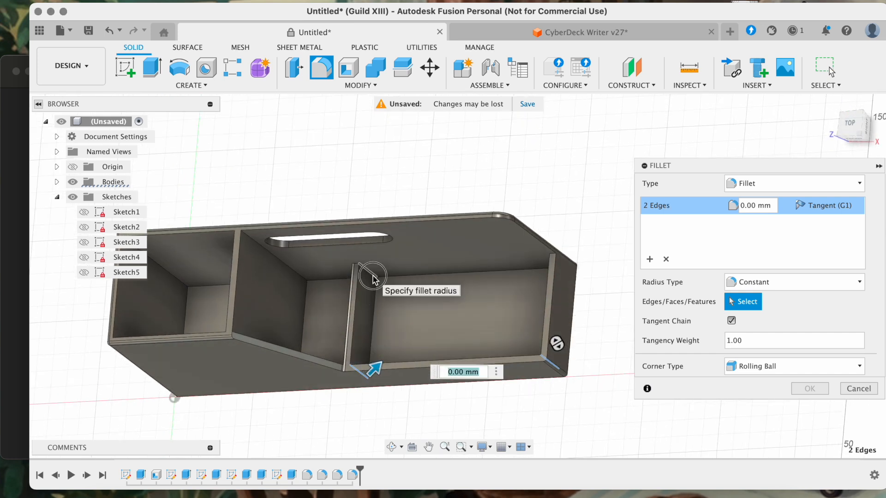
shift+scroll(369, 282, down, 2)
click(547, 273)
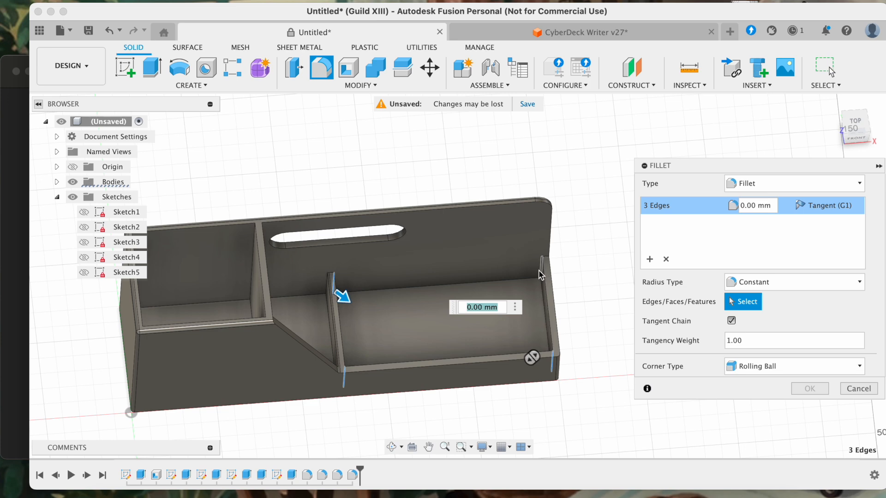
scroll(539, 280, down, 2)
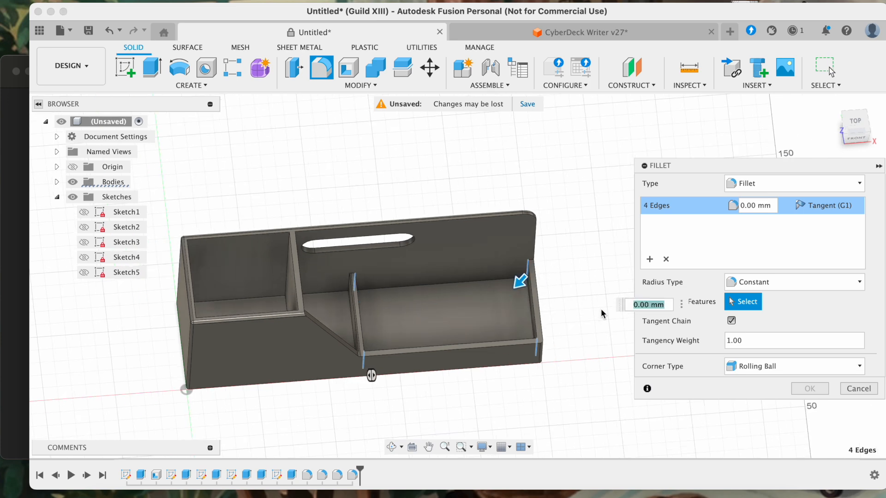
shift+scroll(570, 363, up, 3)
shift+scroll(571, 363, down, 3)
shift+scroll(570, 364, up, 3)
shift+scroll(568, 363, left, 2)
shift+scroll(568, 363, up, 3)
shift+scroll(568, 363, down, 3)
shift+scroll(568, 363, up, 1)
shift+scroll(425, 344, right, 4)
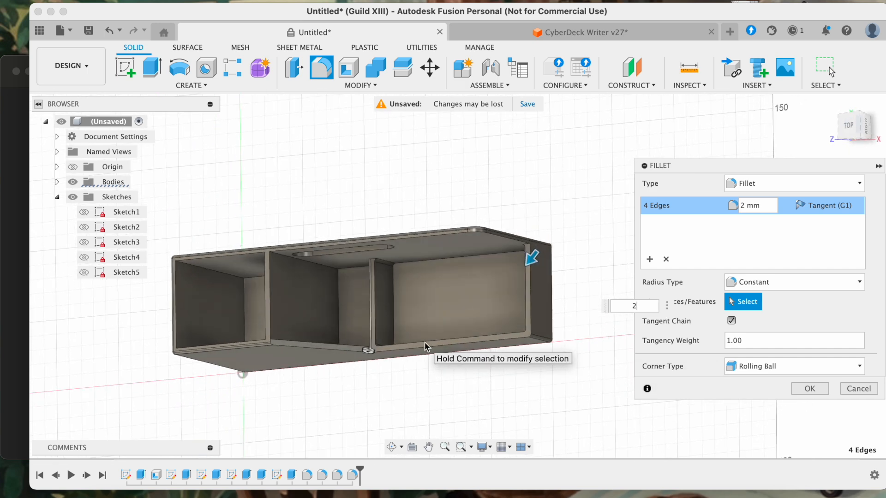
shift+scroll(424, 342, up, 3)
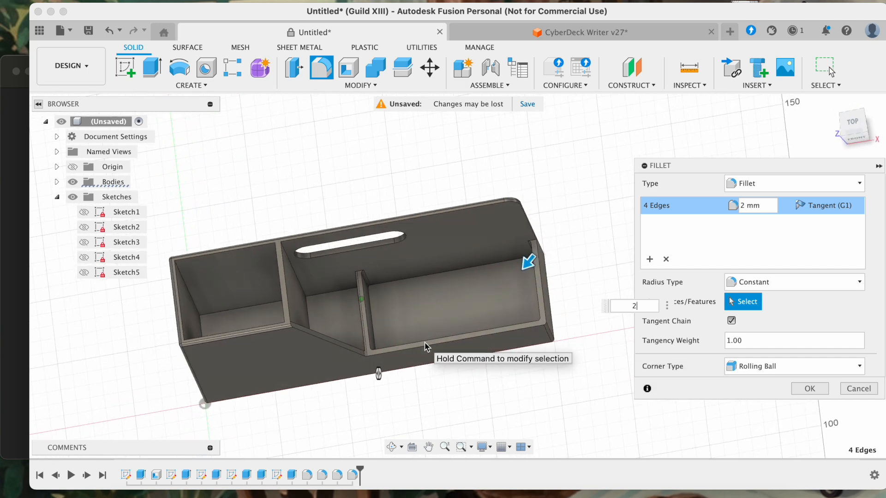
click(845, 388)
shift+scroll(636, 322, down, 3)
shift+scroll(635, 326, down, 5)
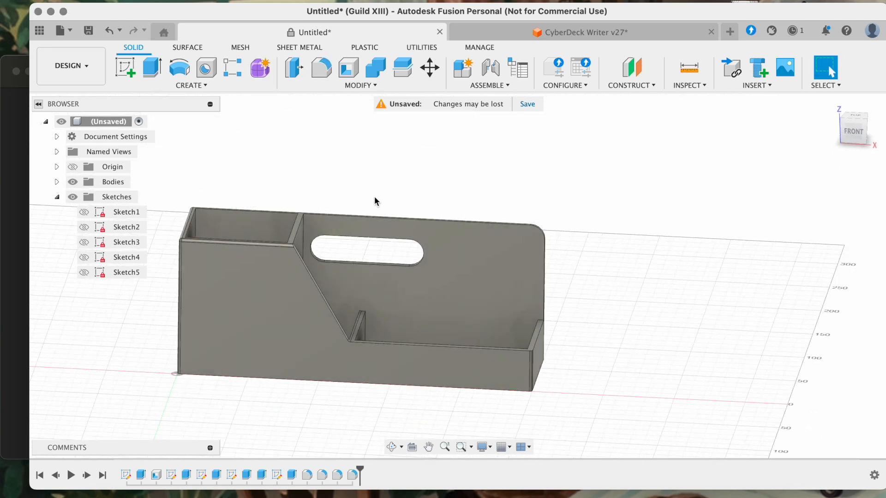
scroll(375, 198, left, 3)
shift+scroll(374, 197, right, 3)
scroll(284, 179, left, 2)
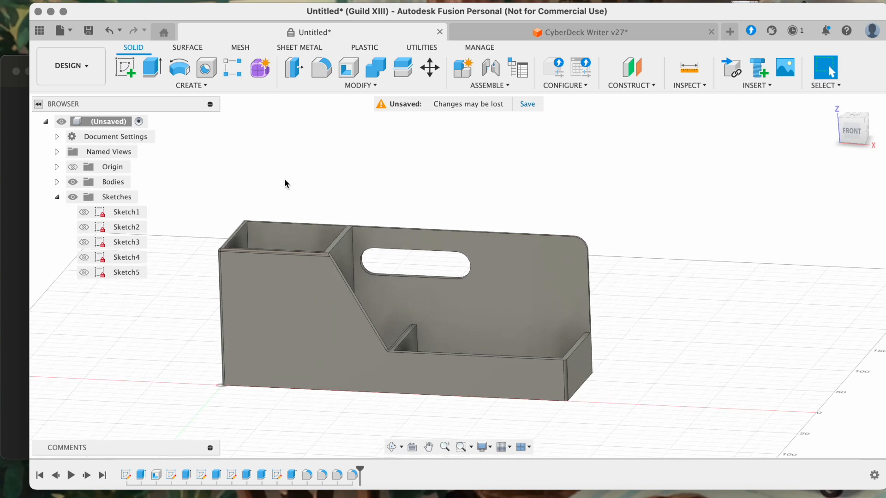